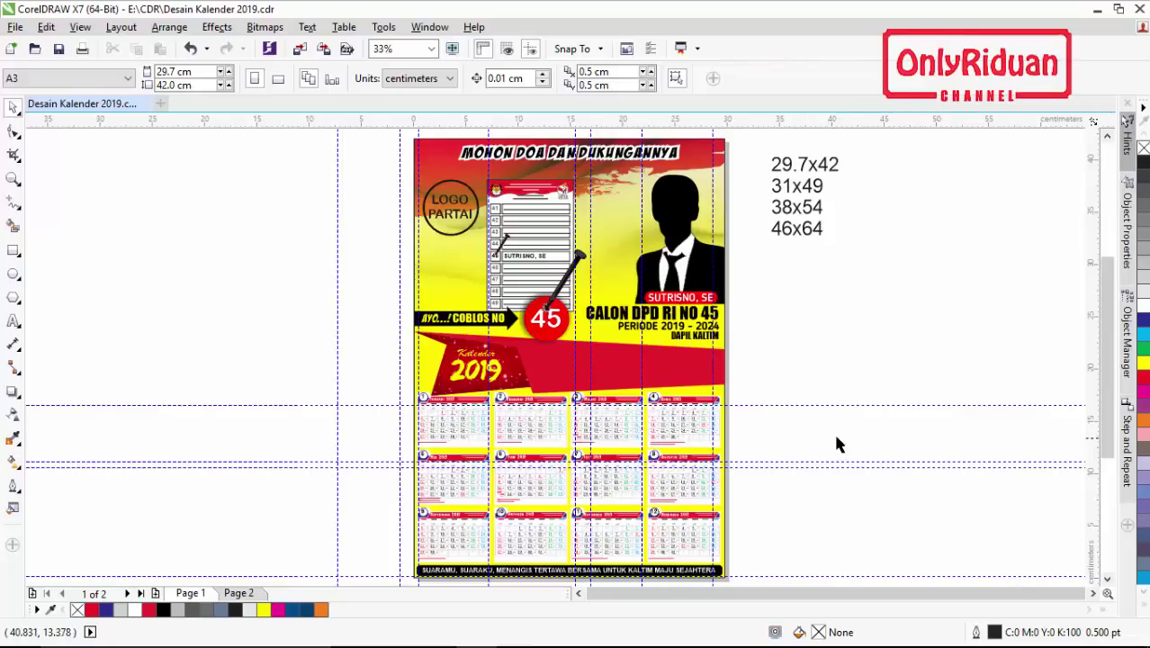
Examine the twelve month grids, the January 2019 block up close, and the upper half of the calendar page
click(12, 180)
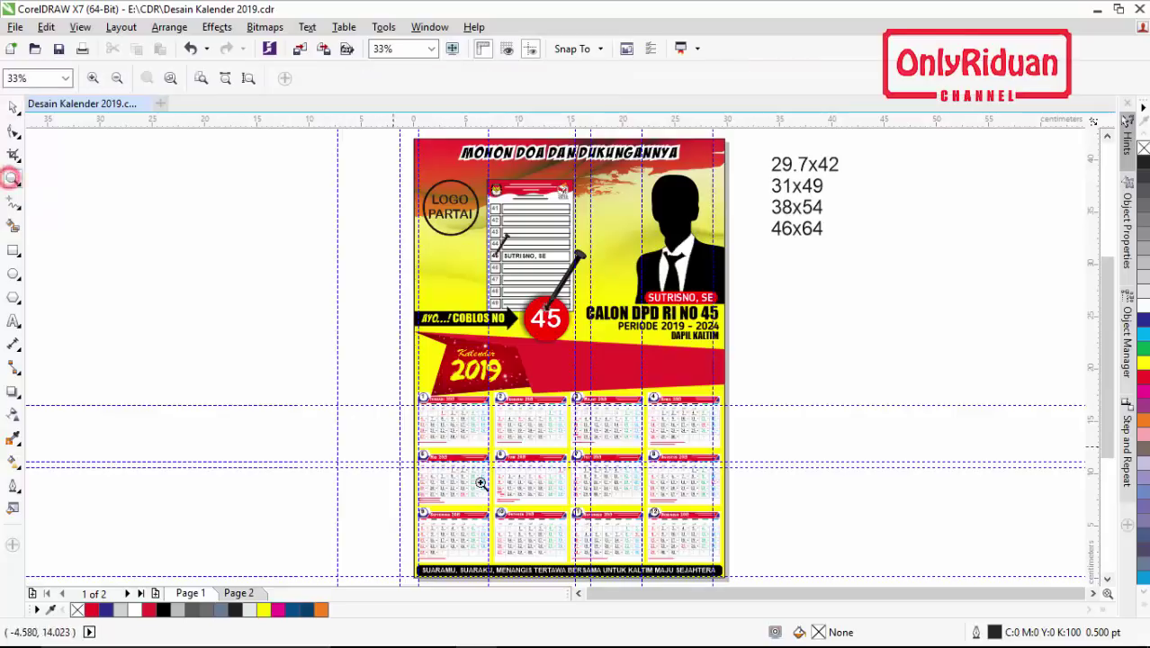
drag(438, 446, 397, 381)
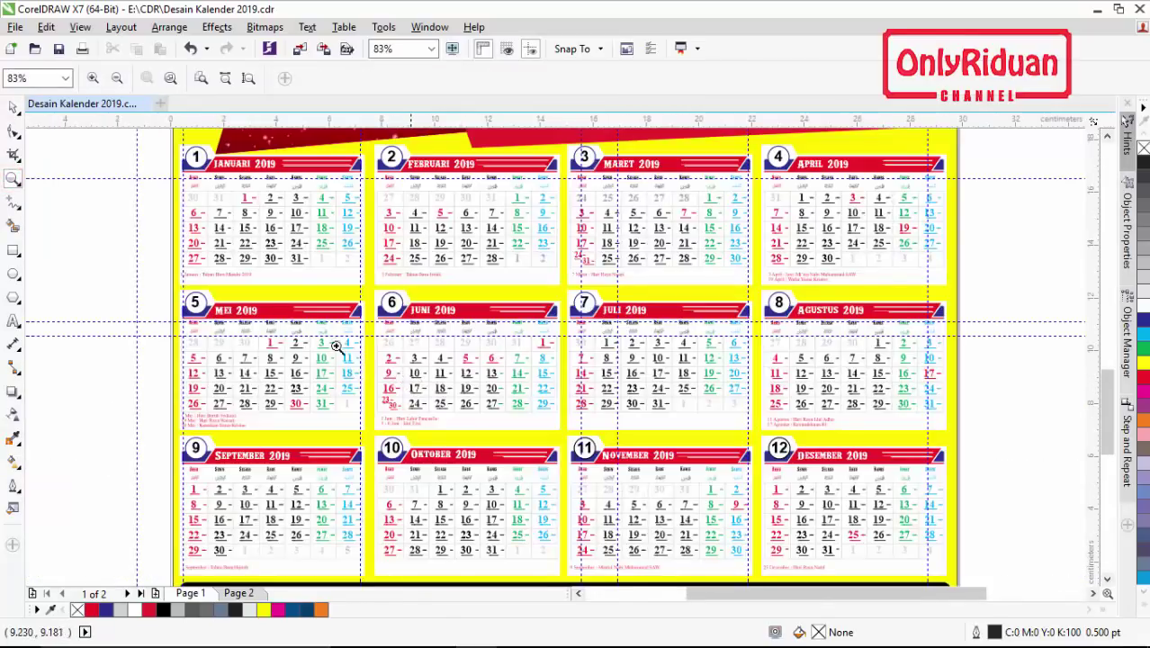
drag(160, 137, 369, 298)
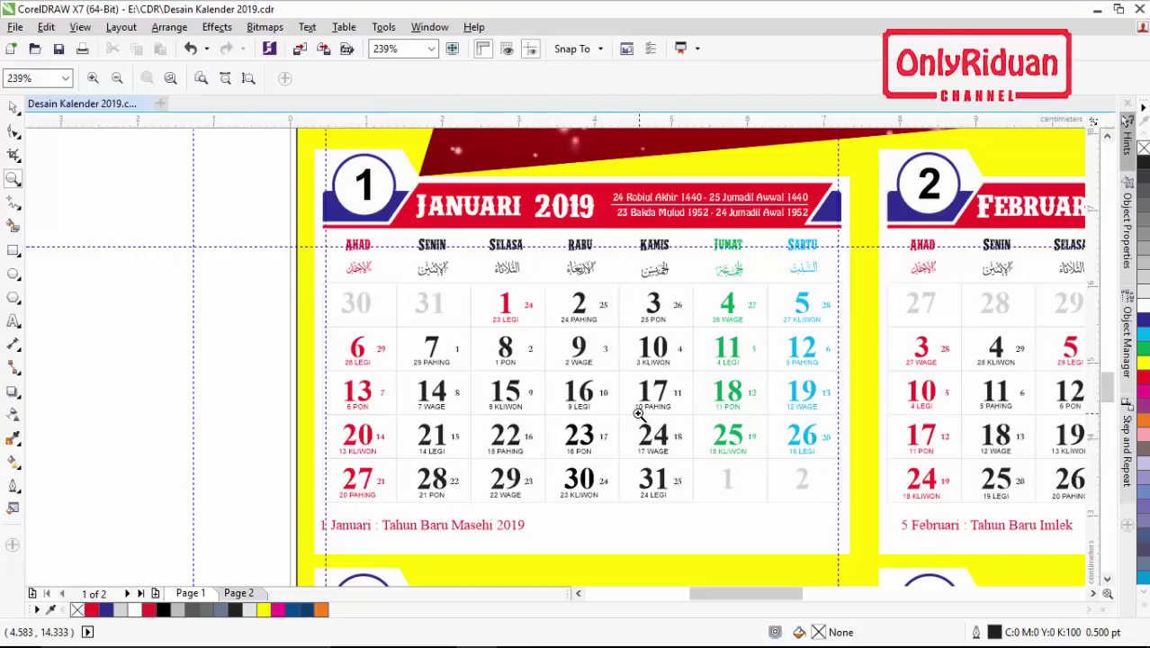
click(200, 78)
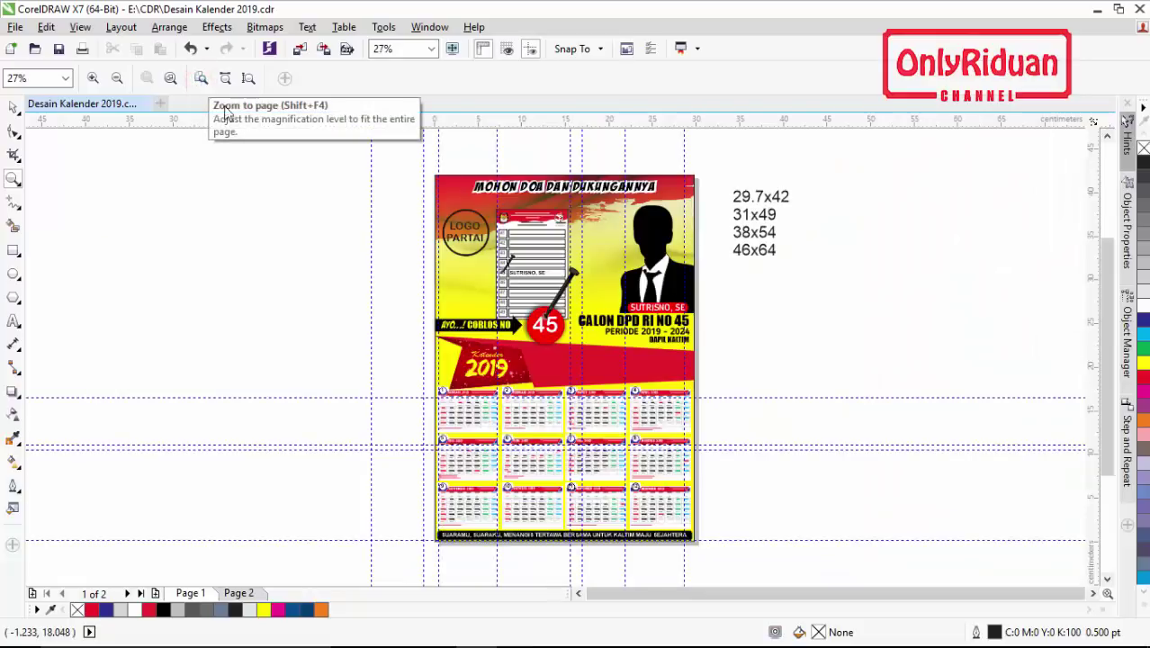
drag(411, 160, 693, 399)
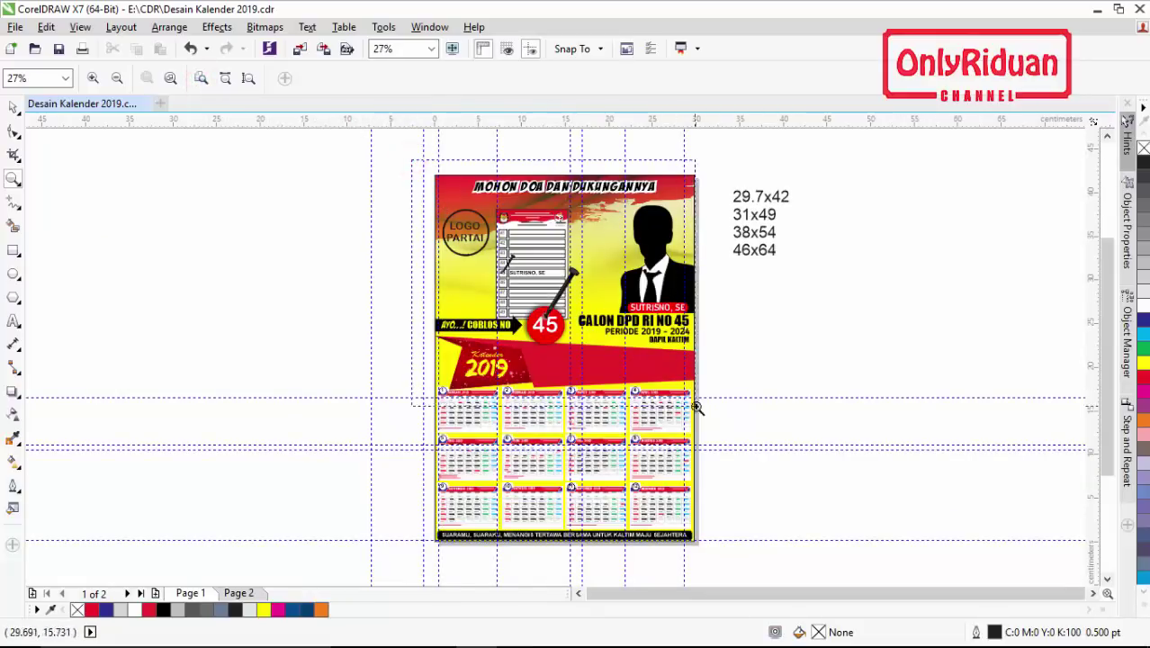
Ungroup the whole calendar design on page 1 into its separate objects
click(13, 108)
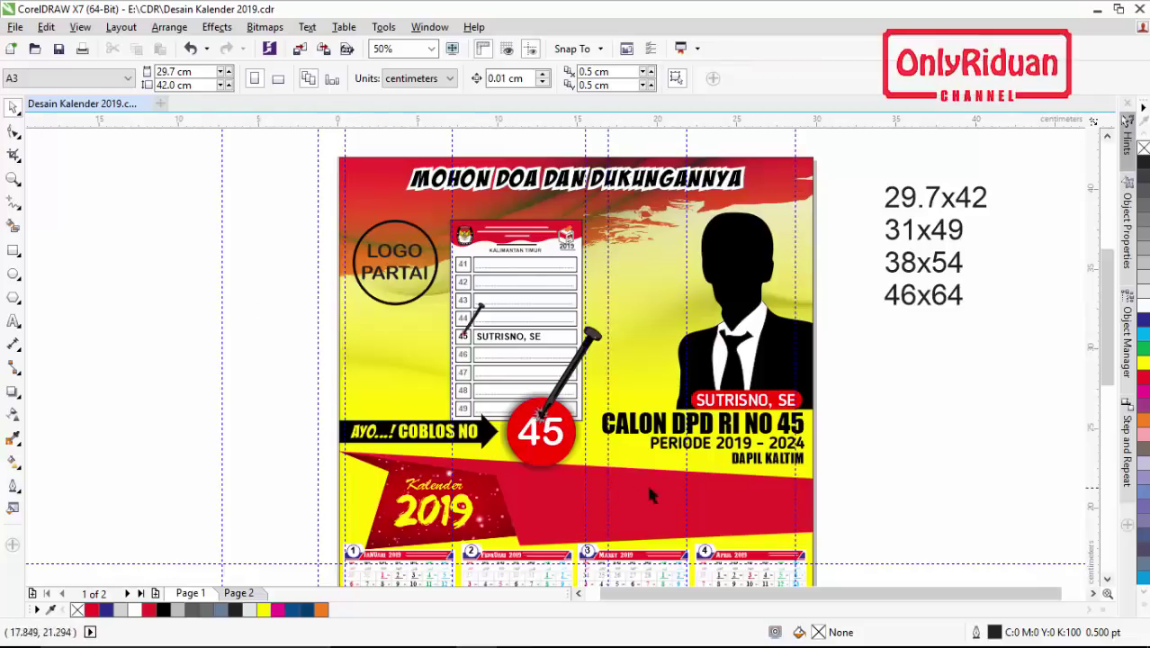
click(857, 471)
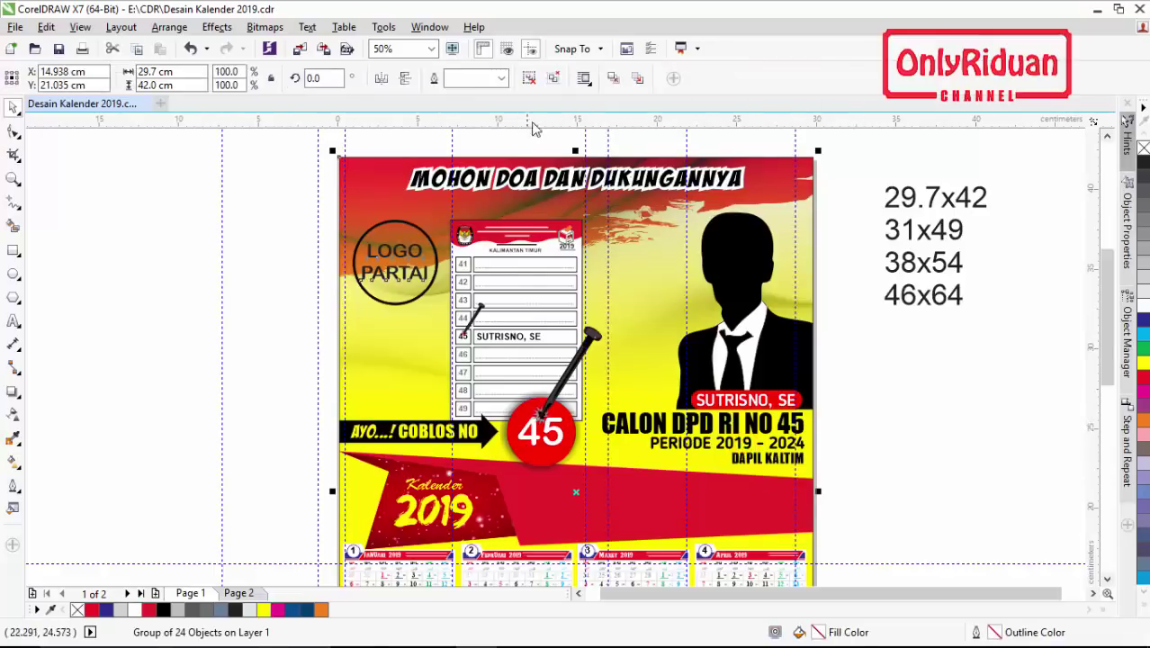
click(529, 77)
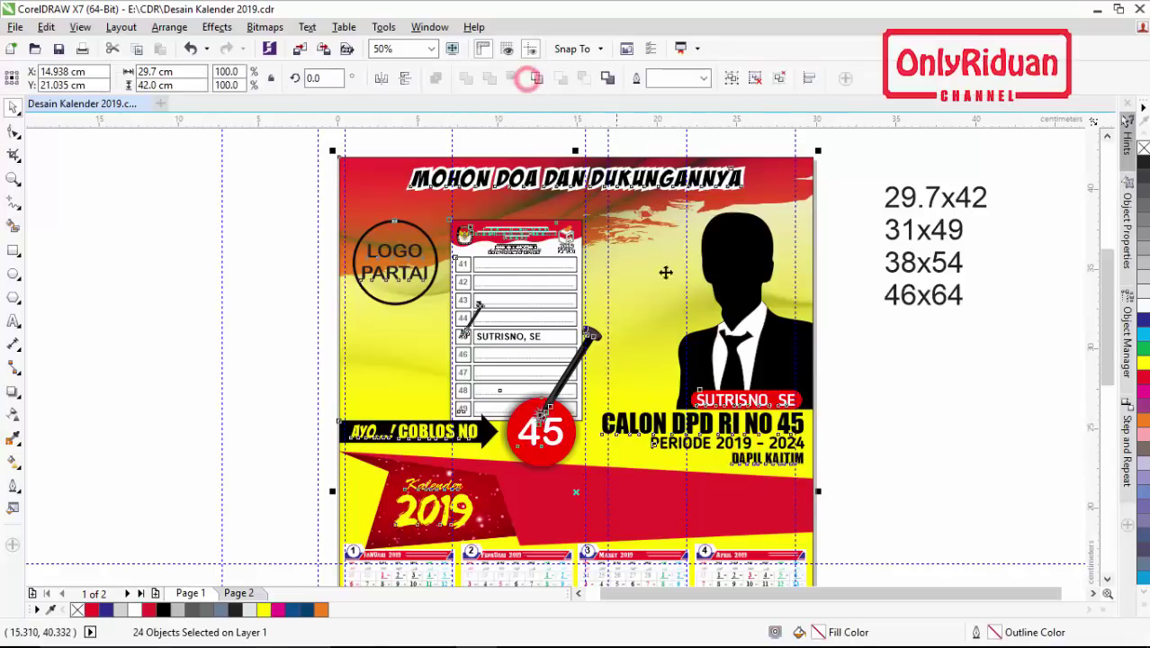
click(863, 372)
Check the number 45 text and the red ribbon as separate objects, and compare the design with the finished version on page 2
click(541, 441)
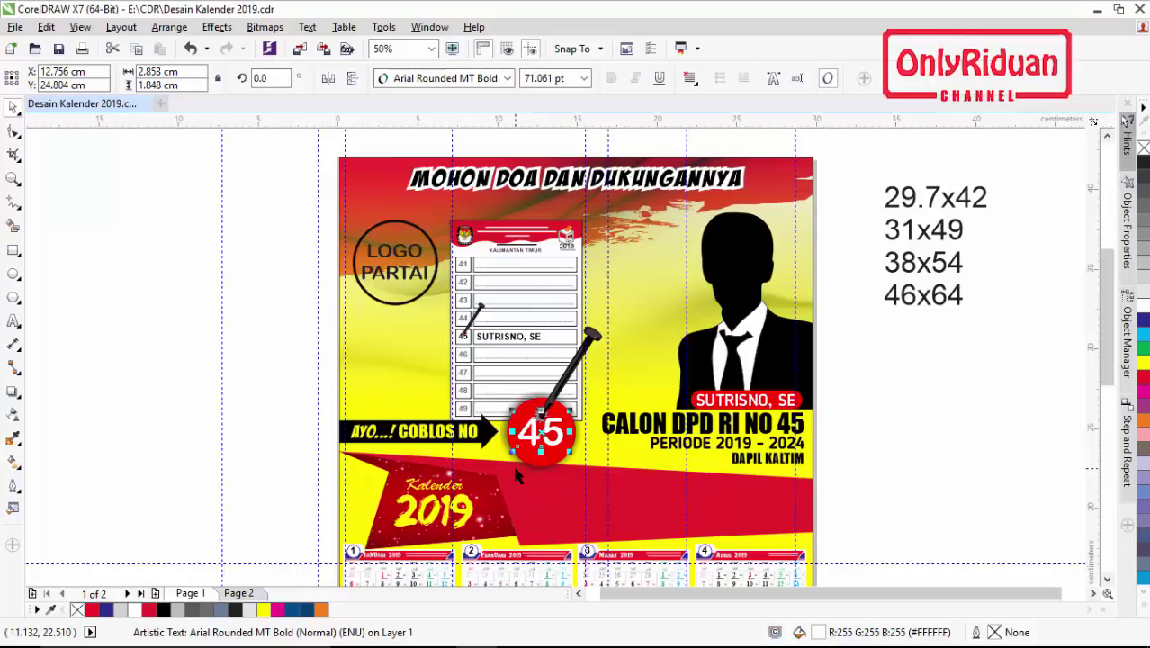
click(916, 442)
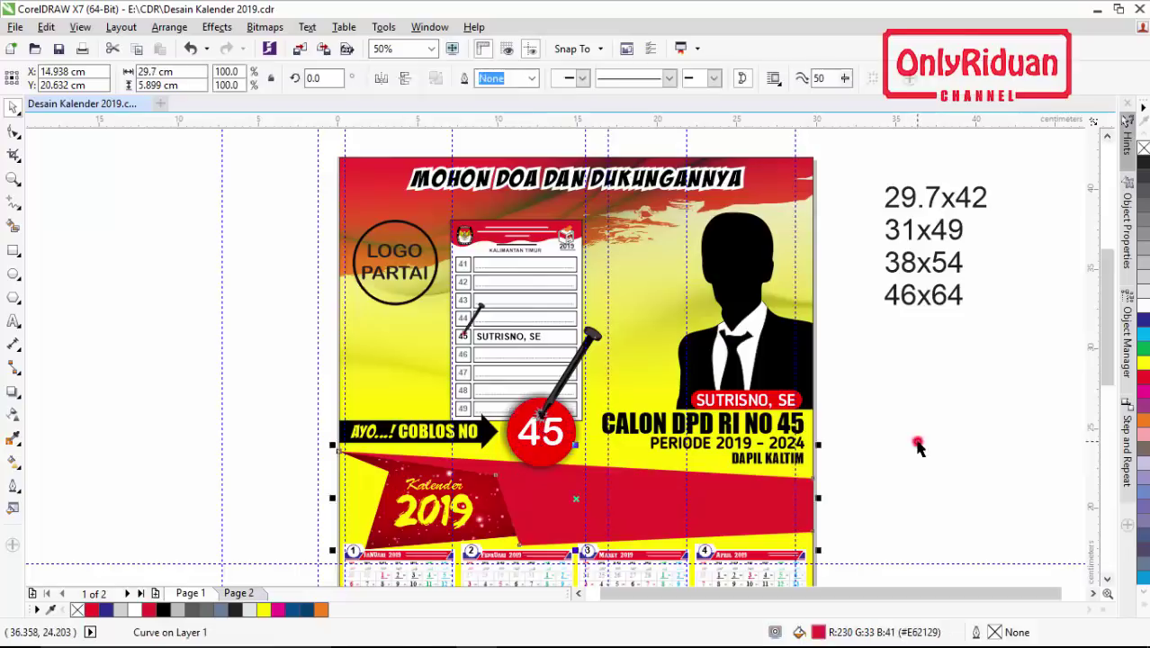
key(Escape)
click(561, 507)
click(239, 593)
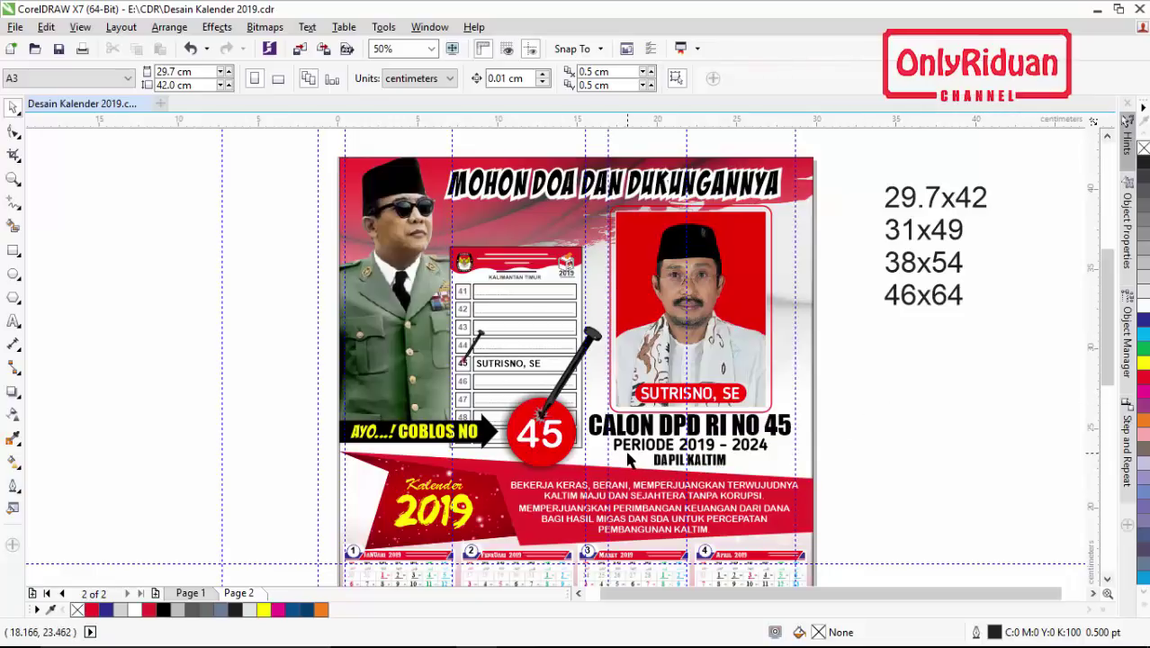
mouse_move(1111, 288)
mouse_down()
mouse_move(1125, 379)
mouse_move(1118, 322)
mouse_move(1097, 301)
mouse_up()
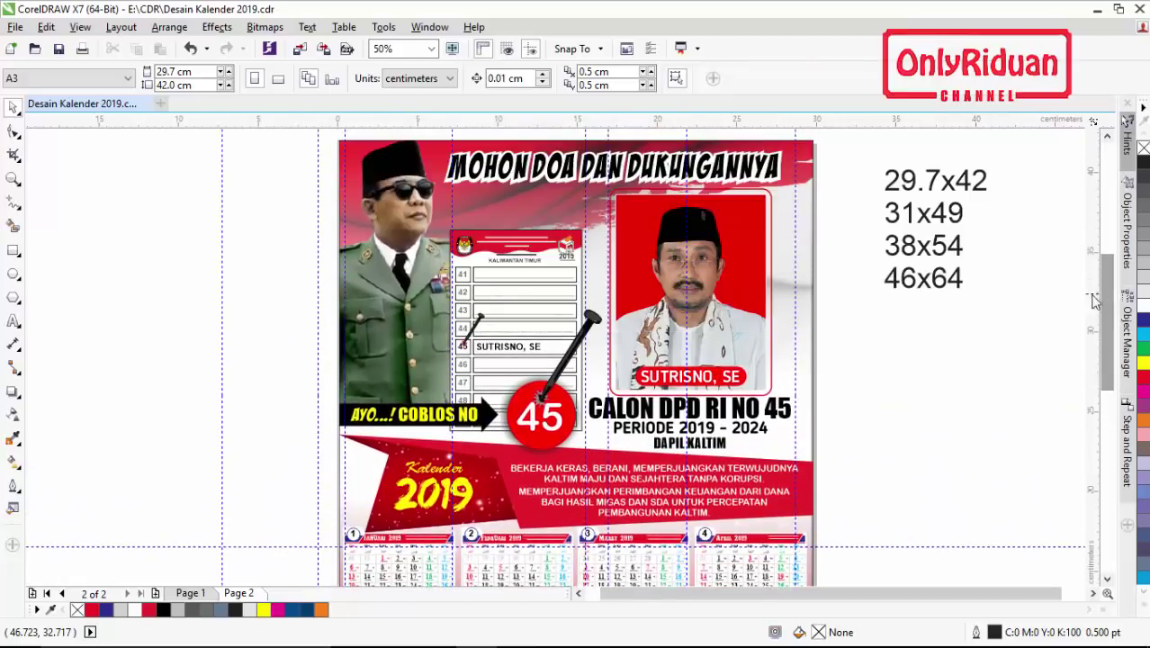
click(204, 595)
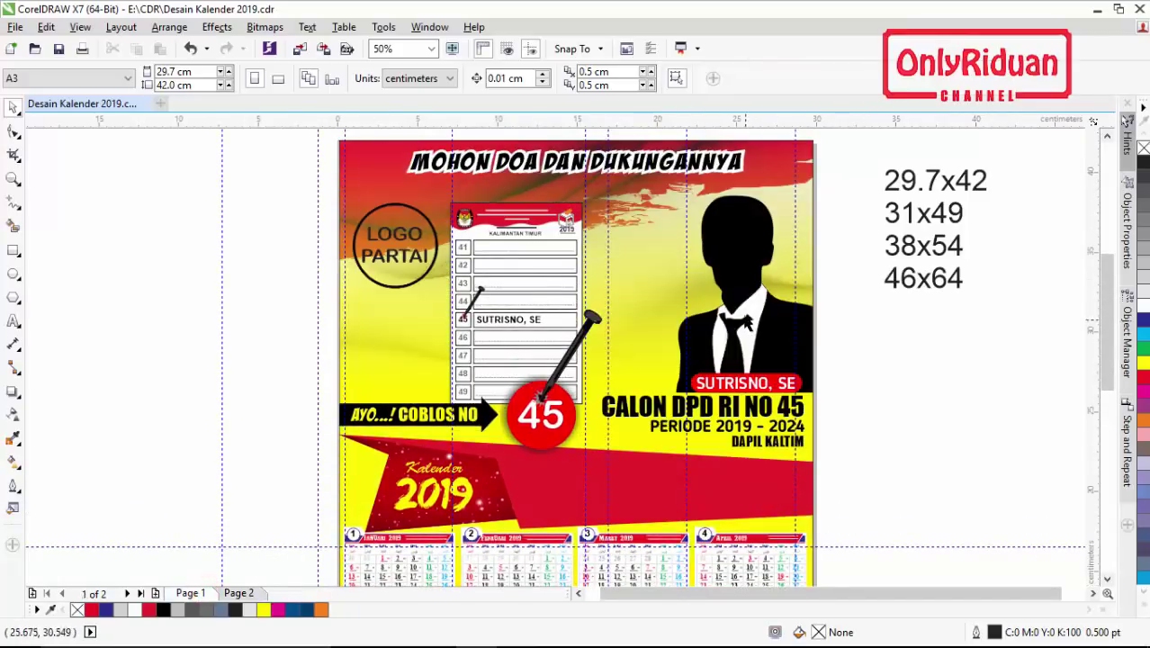
Open the background rectangle's PowerClip on page 1, inspect the candidate silhouette inside it, and finish editing
click(745, 323)
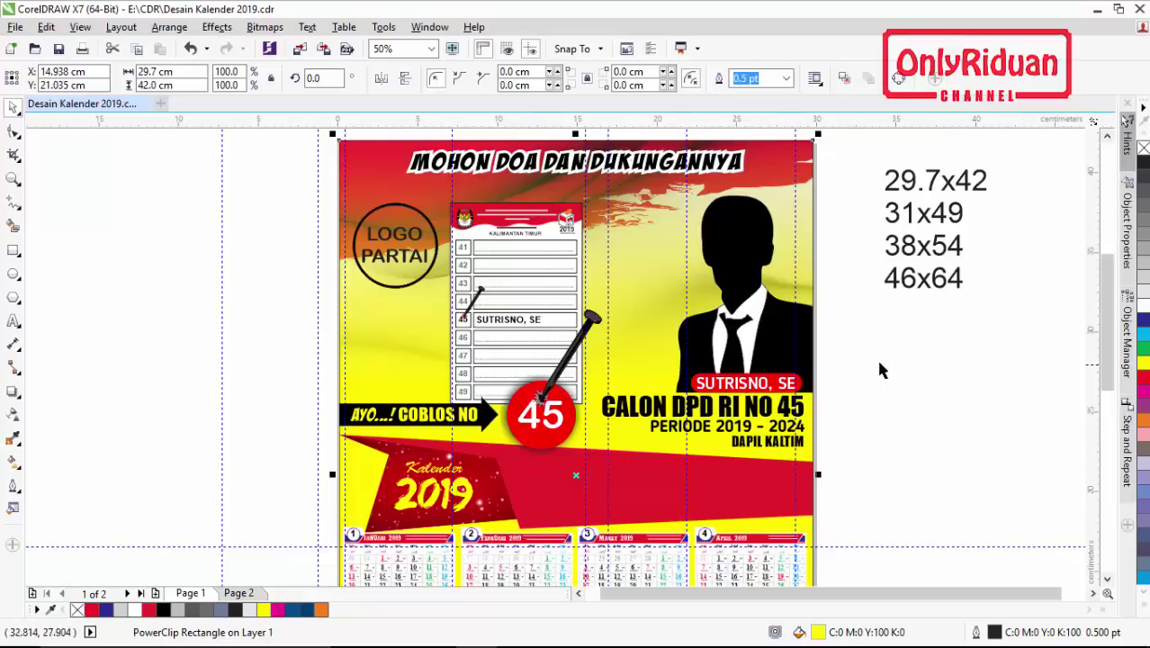
right_click(758, 309)
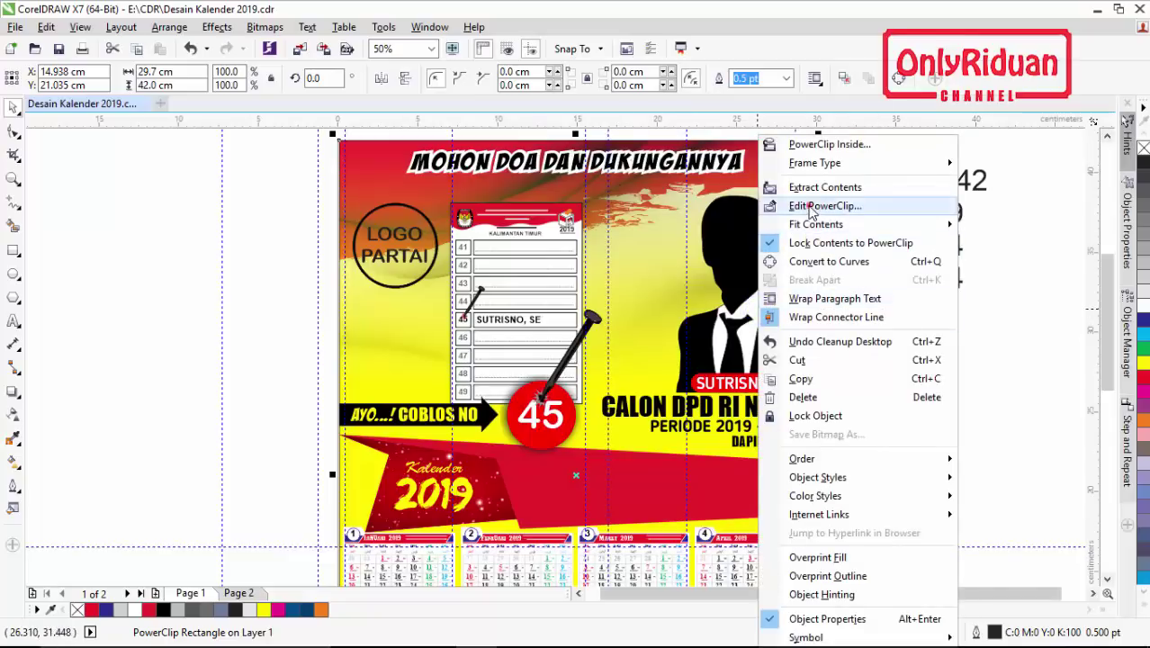
click(808, 206)
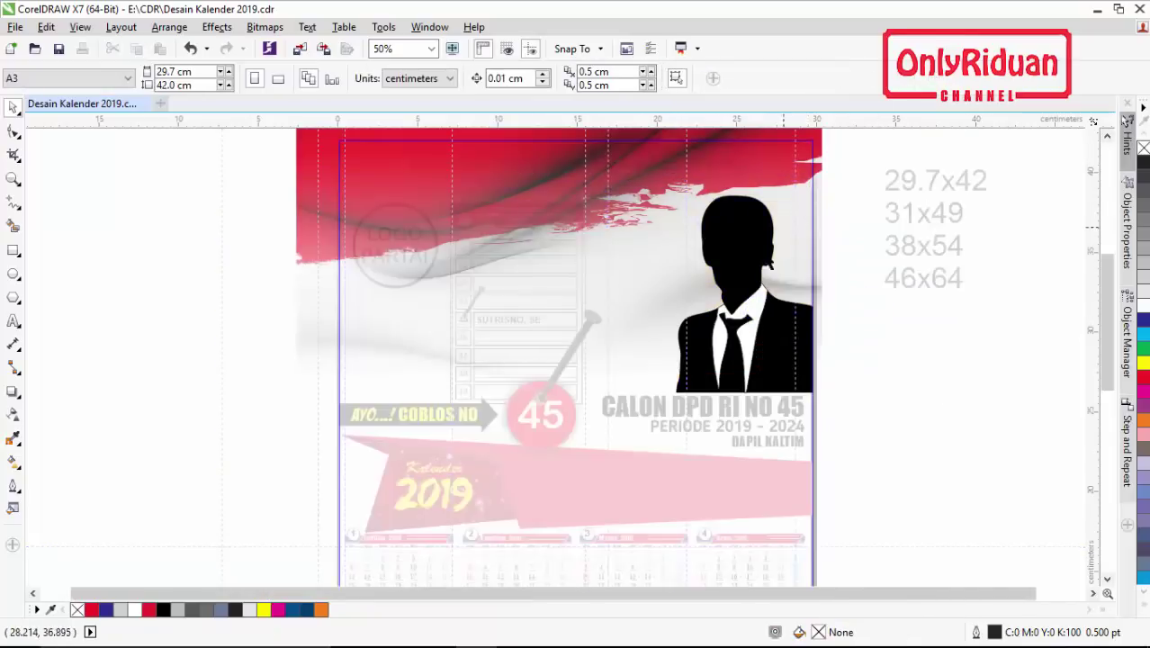
click(745, 306)
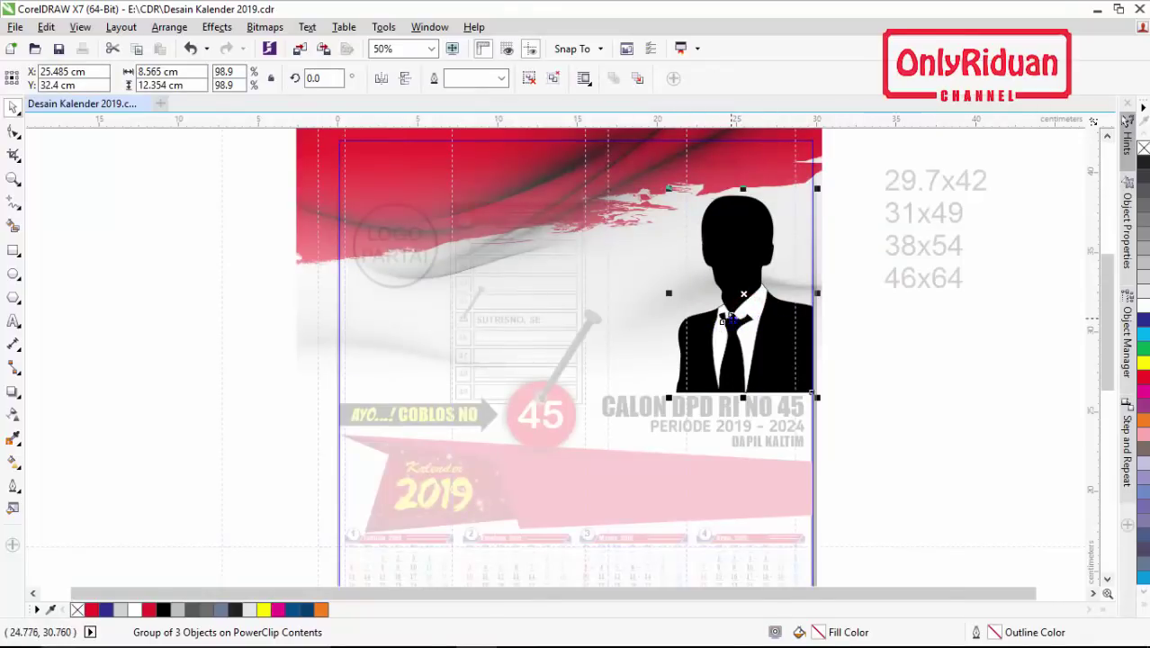
right_click(726, 317)
click(819, 261)
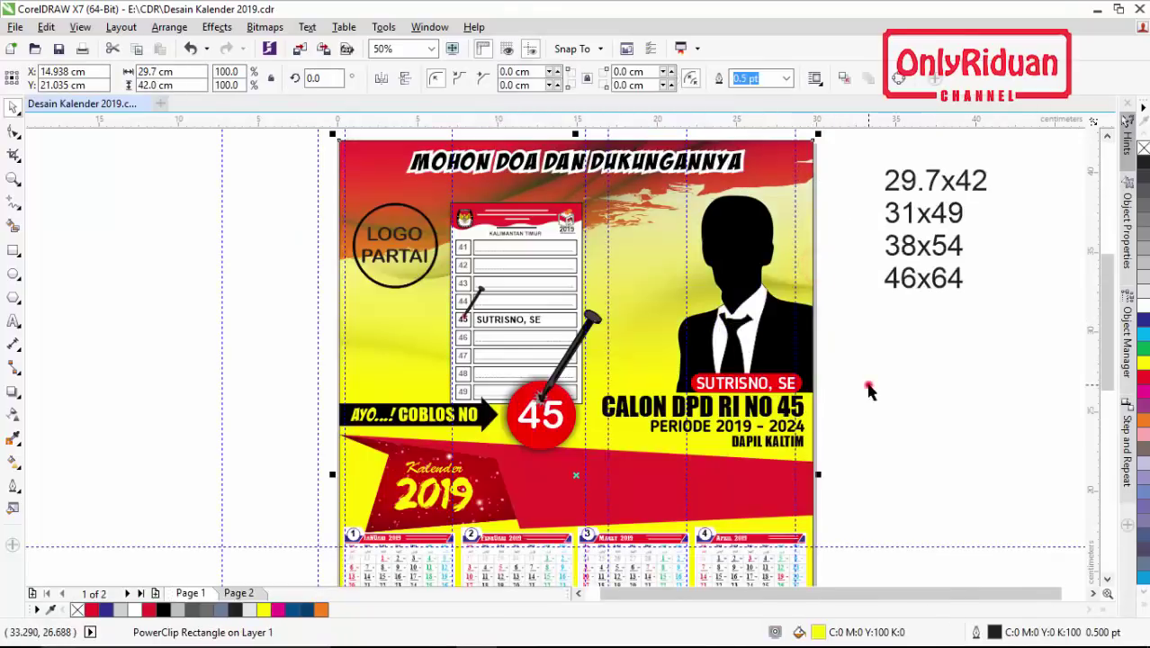
Ungroup the ballot paper and the nested group holding its numbered rows
click(560, 423)
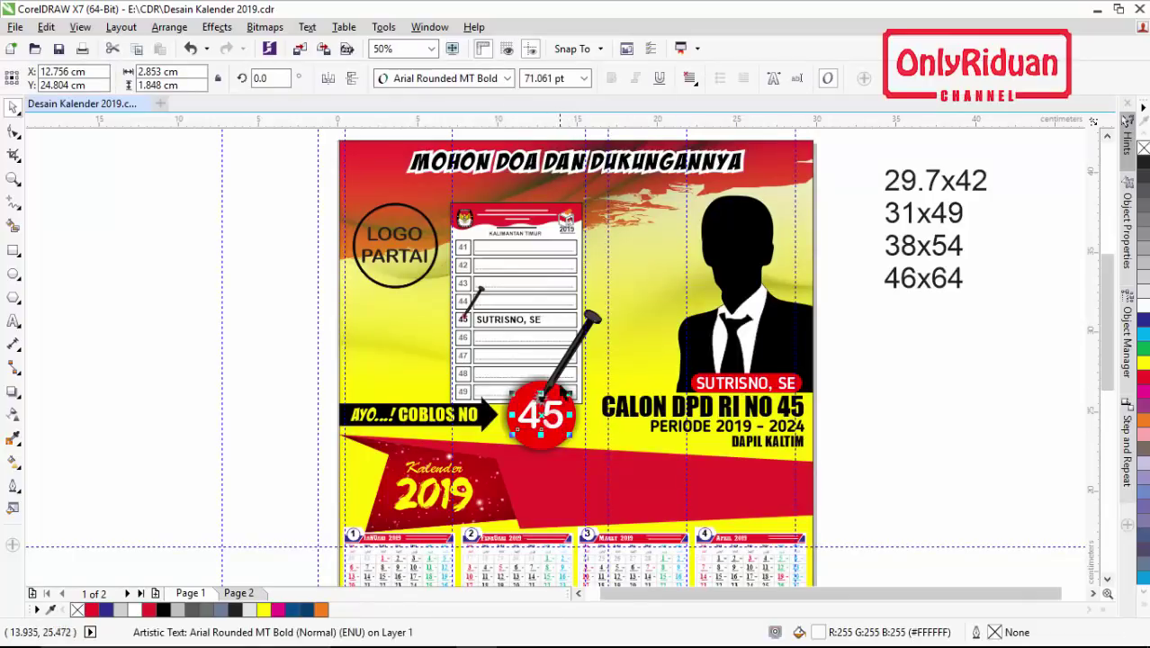
click(564, 369)
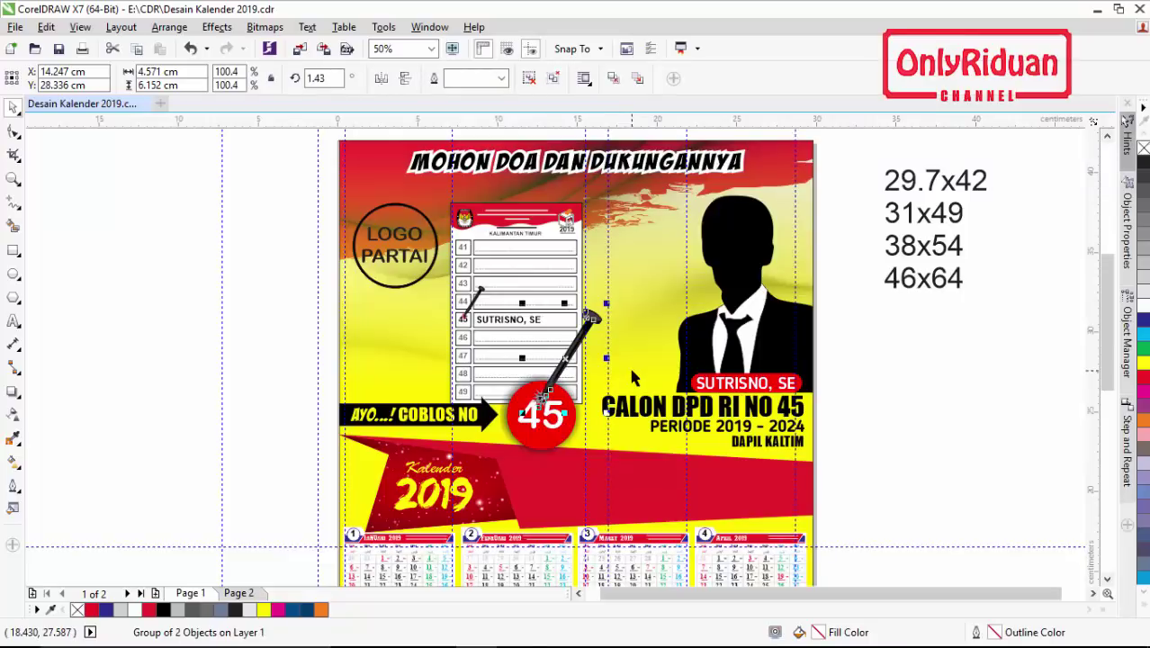
click(497, 323)
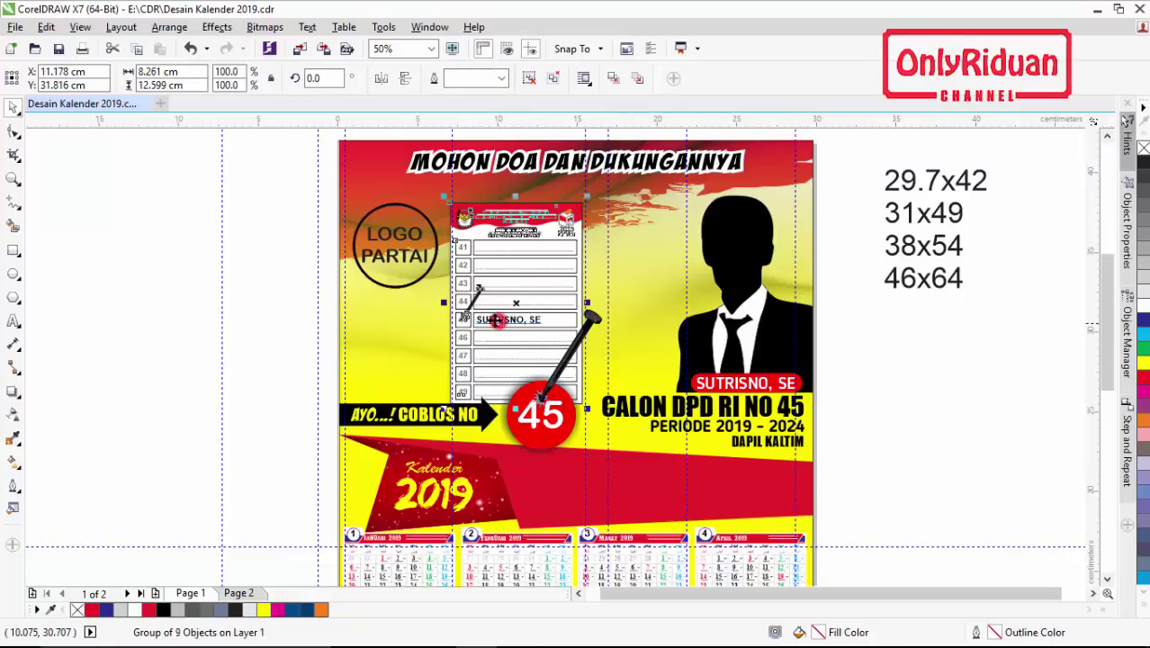
click(529, 81)
click(278, 265)
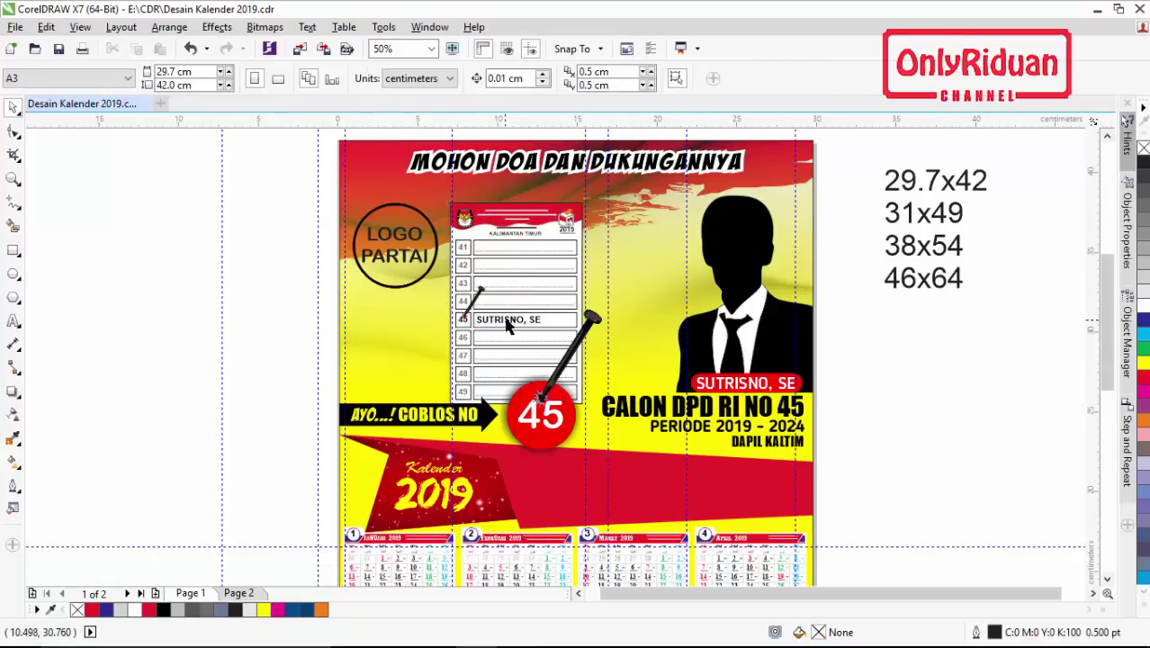
click(507, 320)
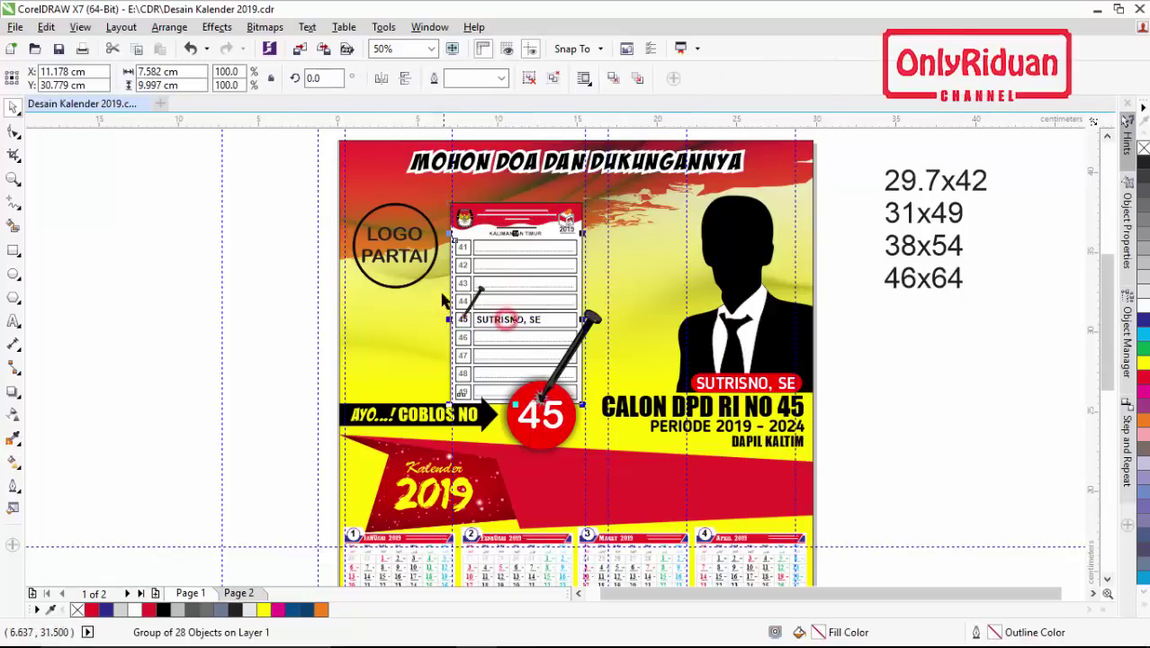
click(531, 79)
click(298, 271)
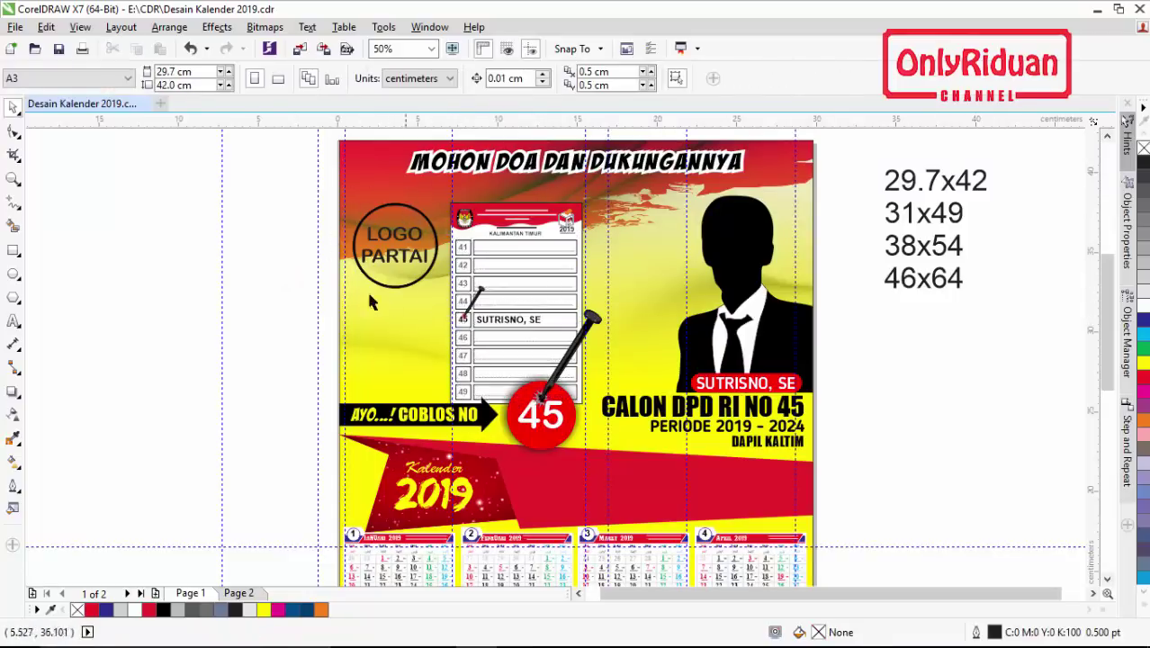
View page 2 for comparison, and inspect the starry red image inside the PowerClip behind the Kalender 2019 title on page 1
click(239, 593)
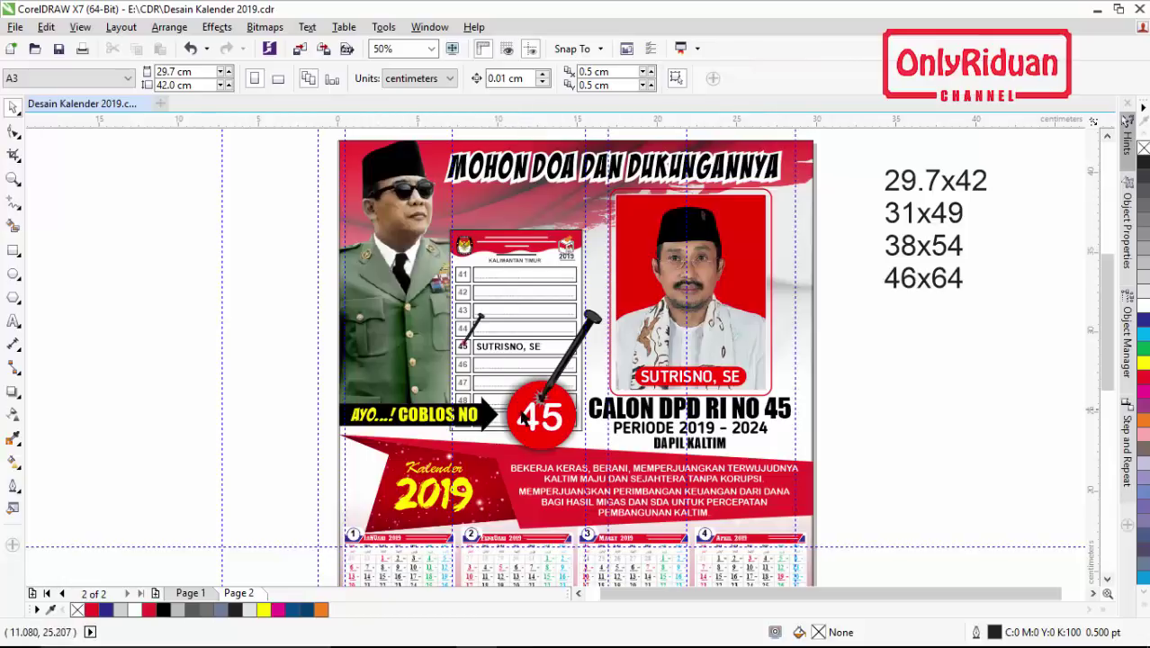
click(192, 597)
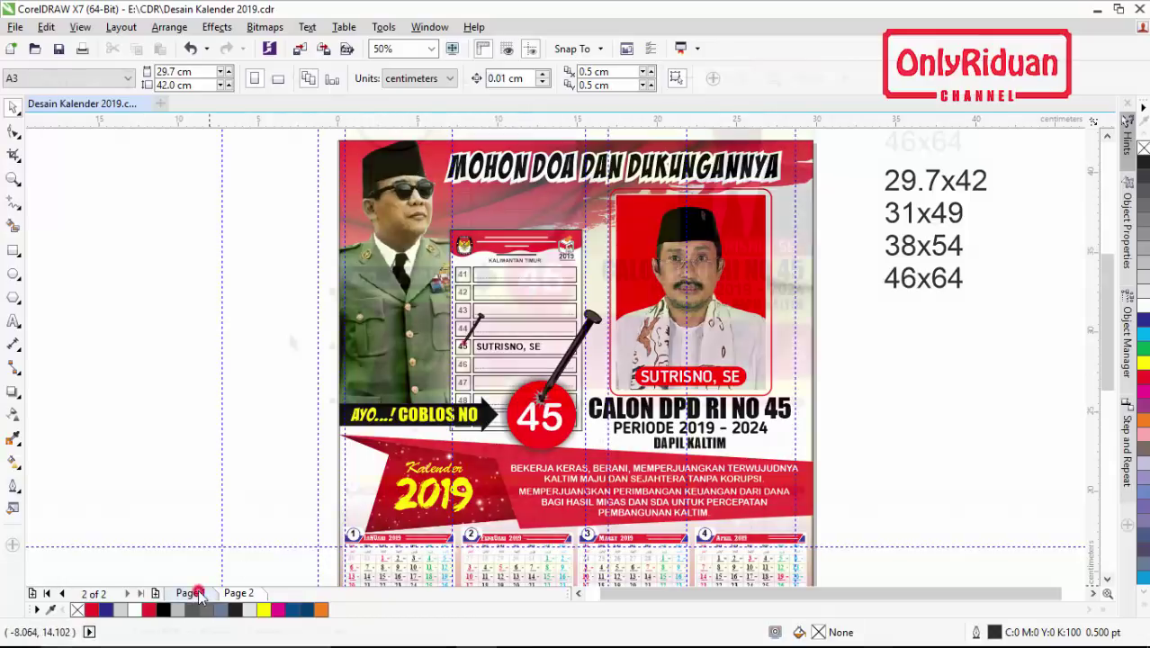
click(489, 369)
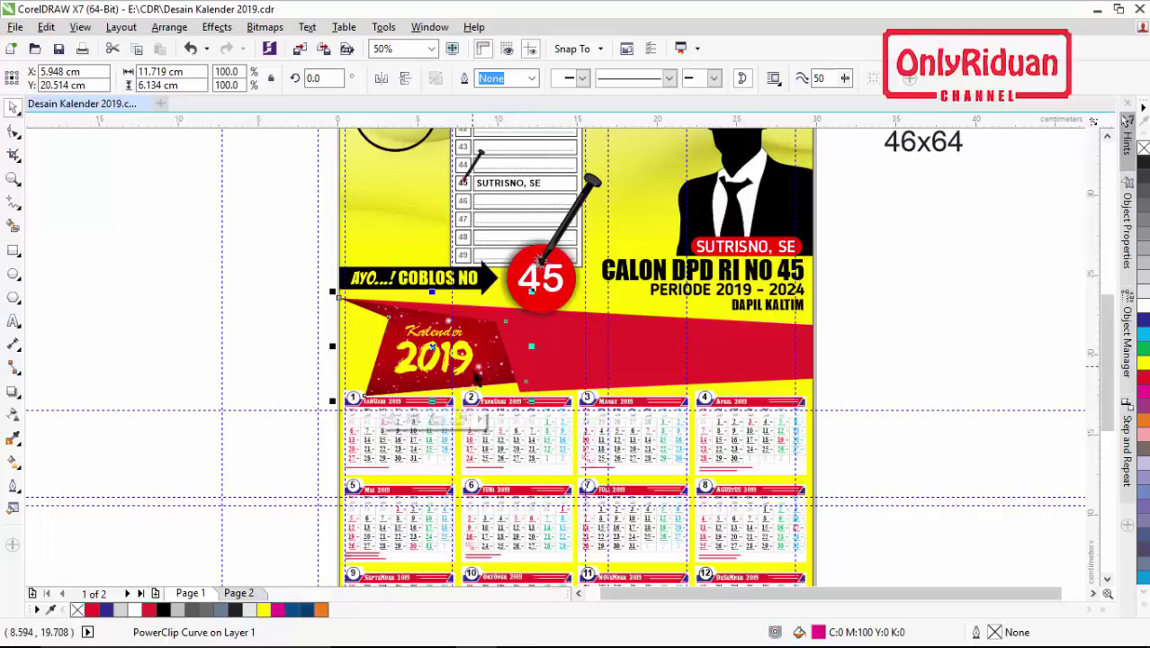
right_click(483, 352)
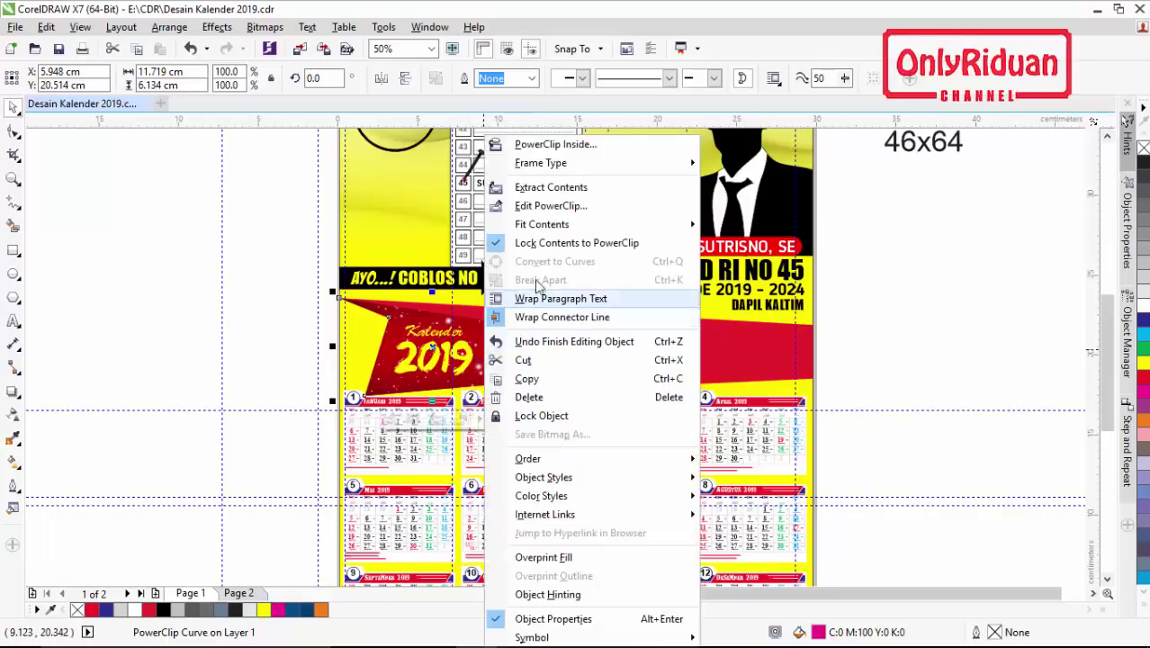
click(545, 207)
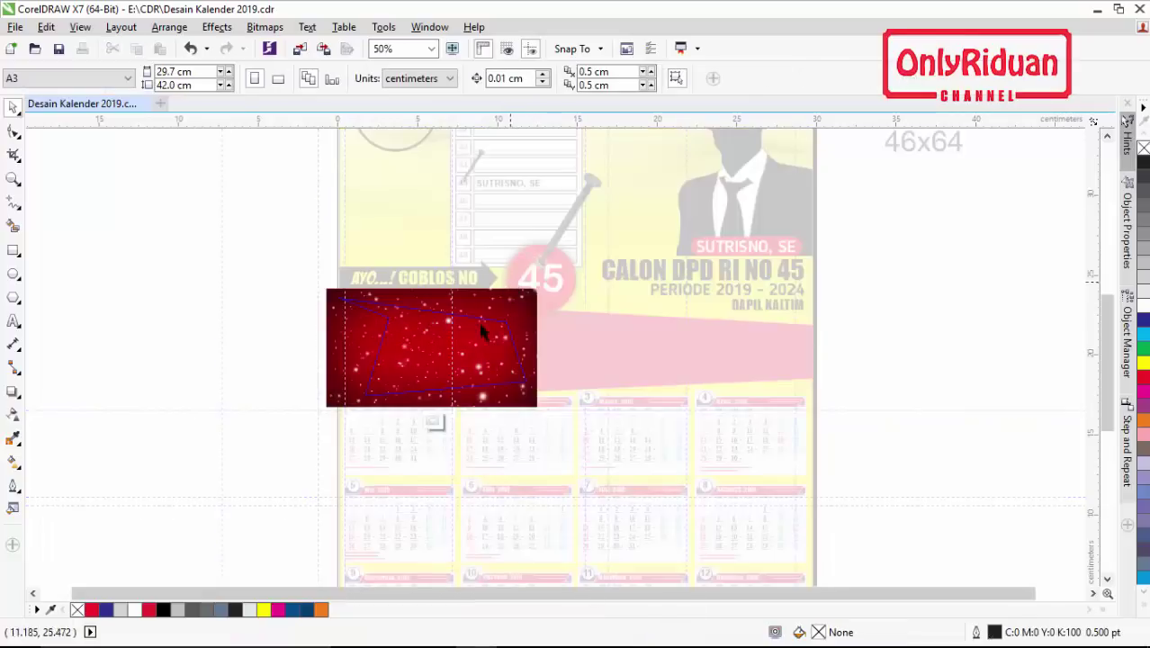
click(515, 313)
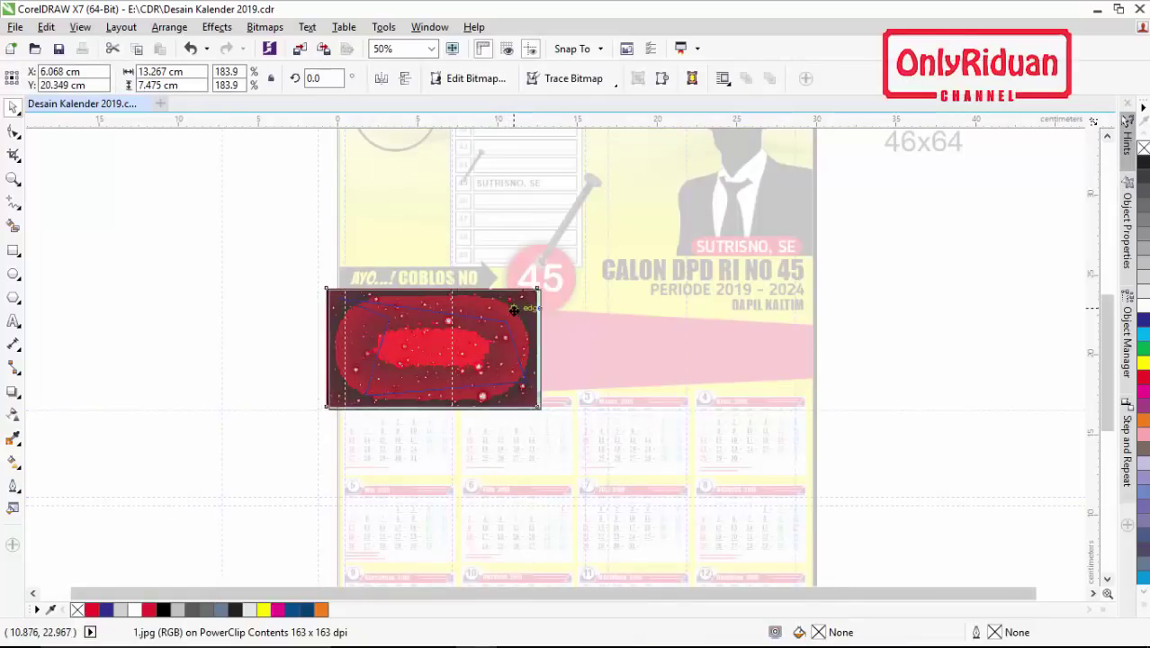
right_click(490, 356)
click(532, 261)
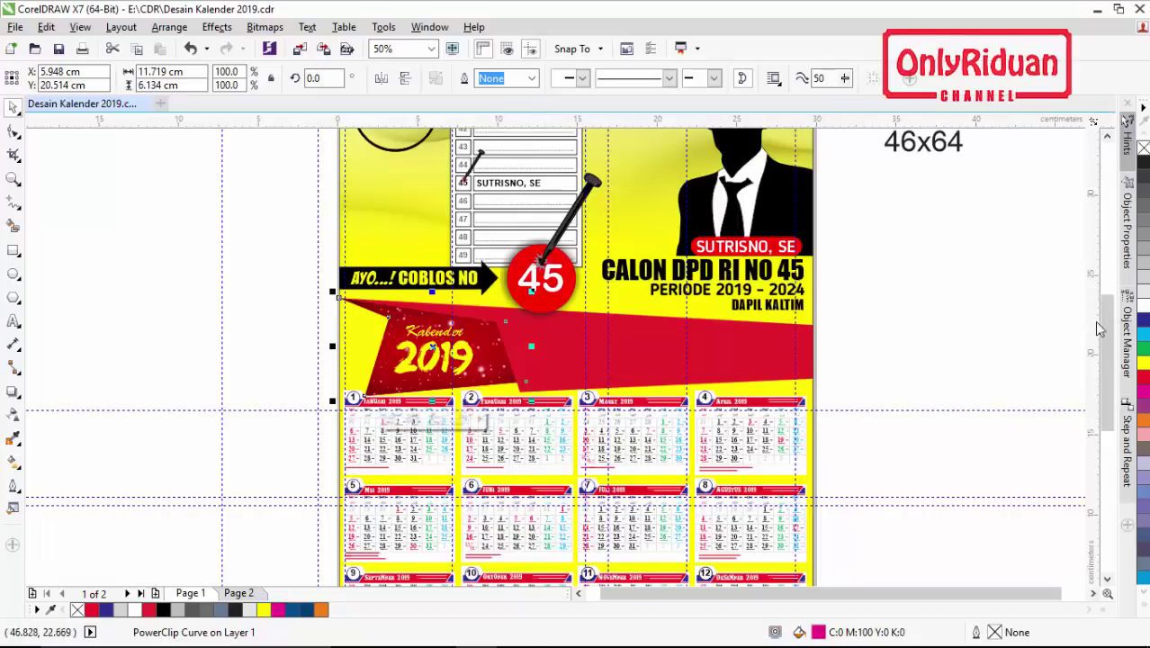
Fill the calendar's background rectangle with blue (C100 M100 Y0 K0)
scroll(1113, 322, up, 1)
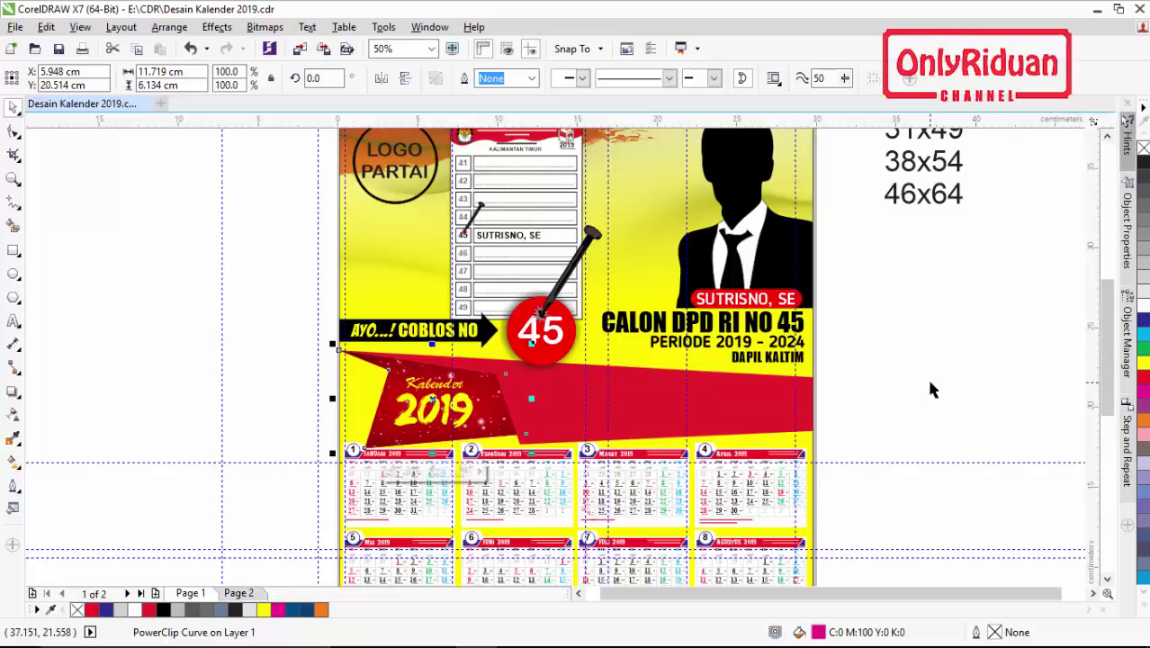
click(389, 295)
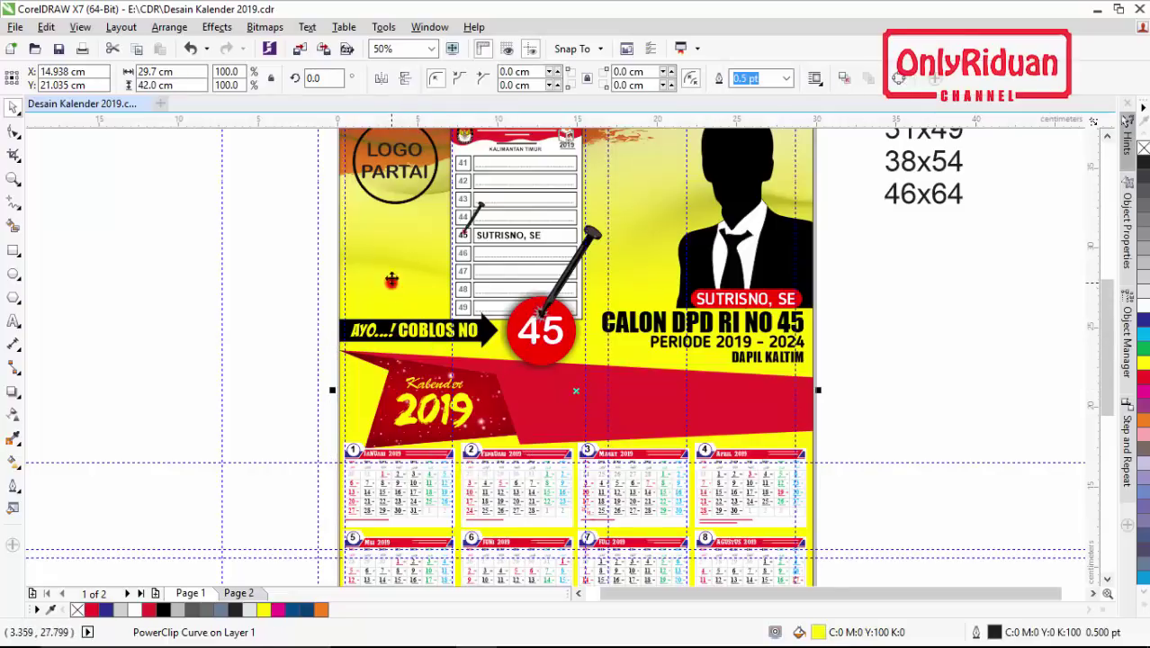
click(1144, 322)
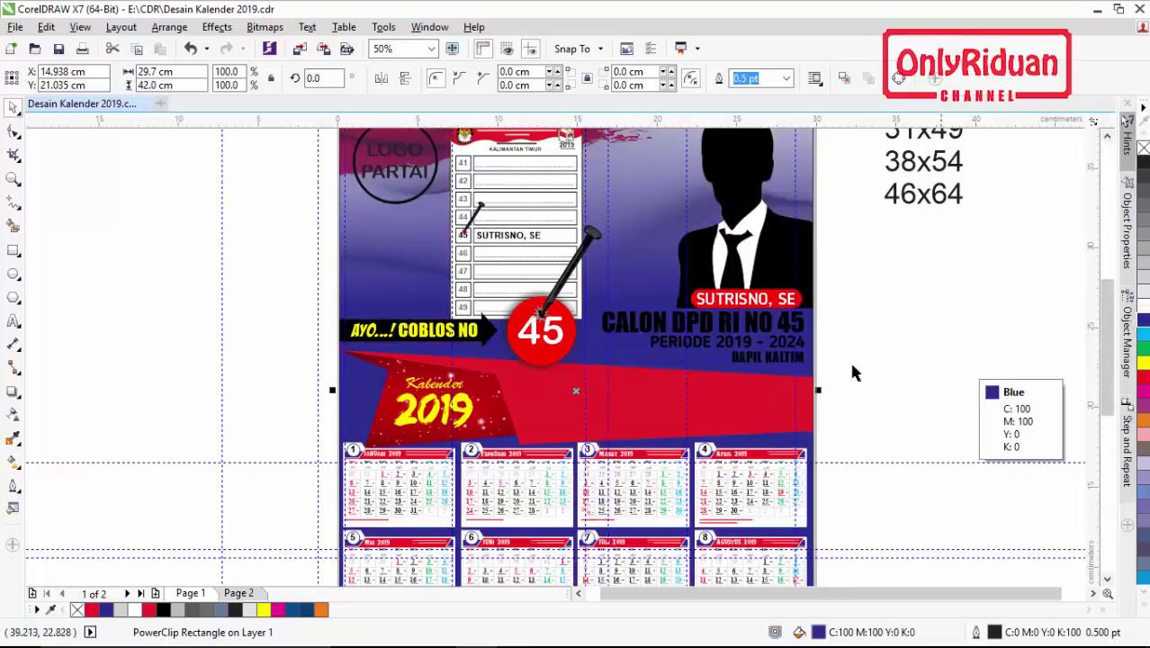
Fill the red banner shape beside the Kalender 2019 title with cyan
click(648, 401)
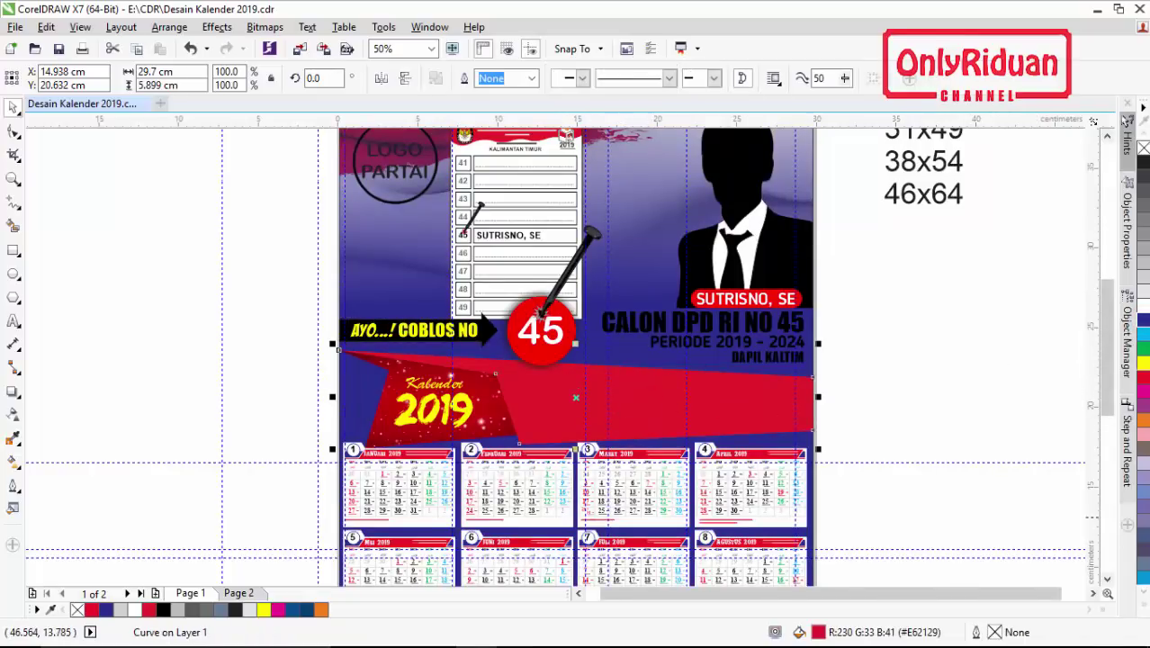
click(1144, 336)
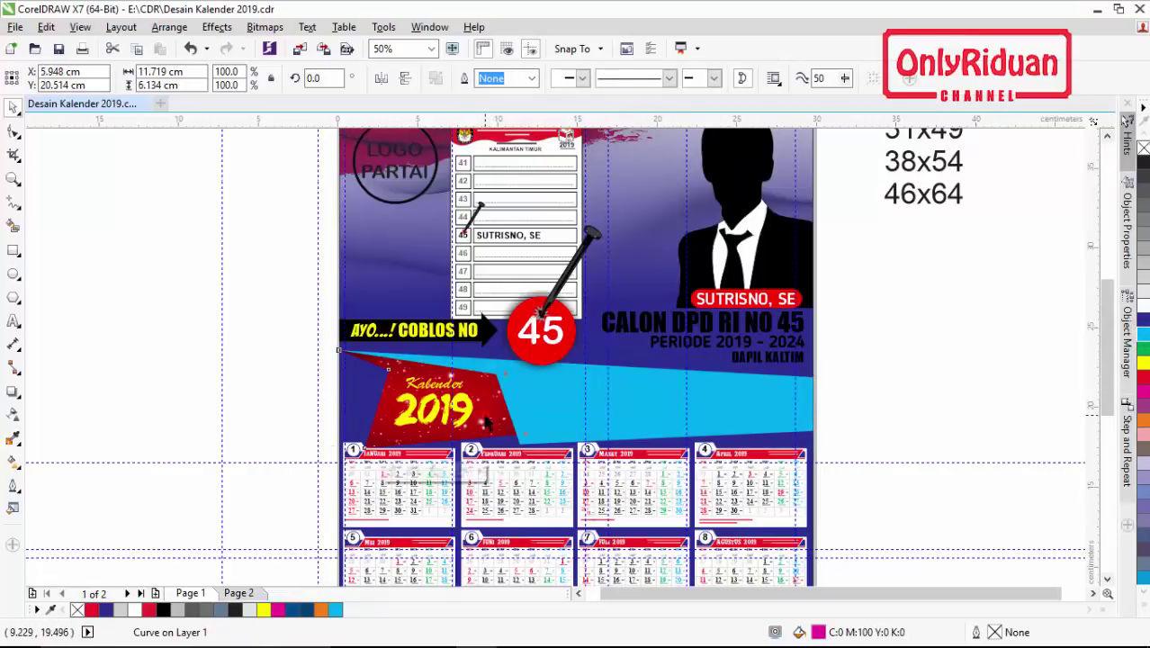
Examine the starry PowerClip behind the Kalender 2019 title, the candidate's name label, the candidacy line and the AYO...! COBLOS NO slogan texts
click(477, 419)
right_click(480, 411)
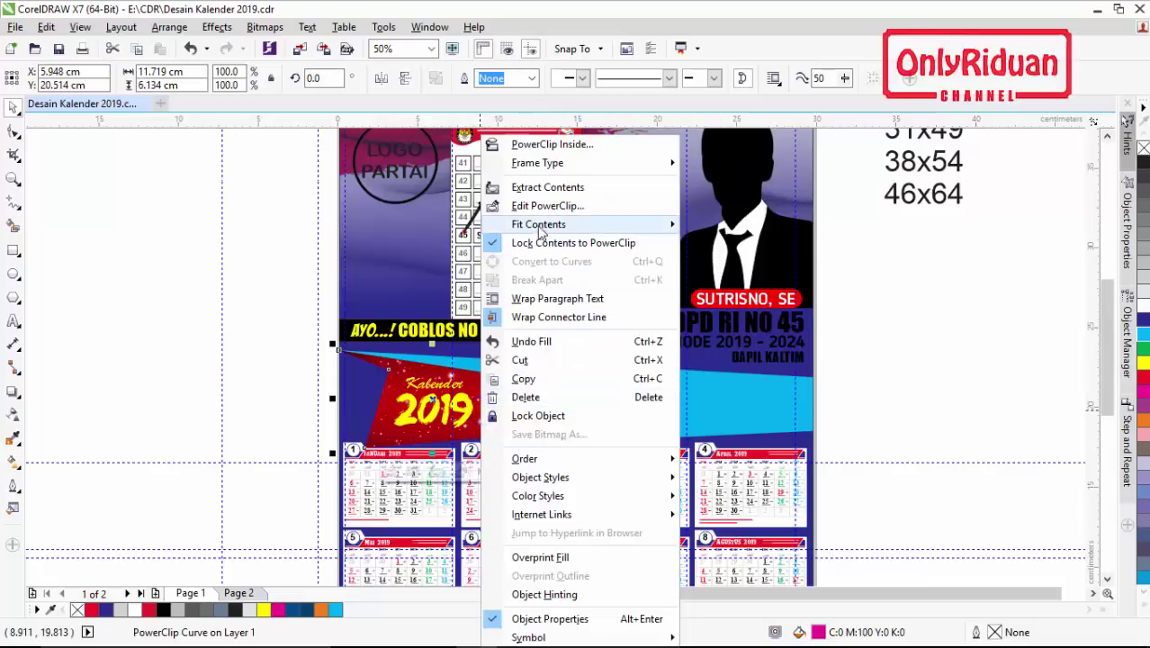
click(844, 375)
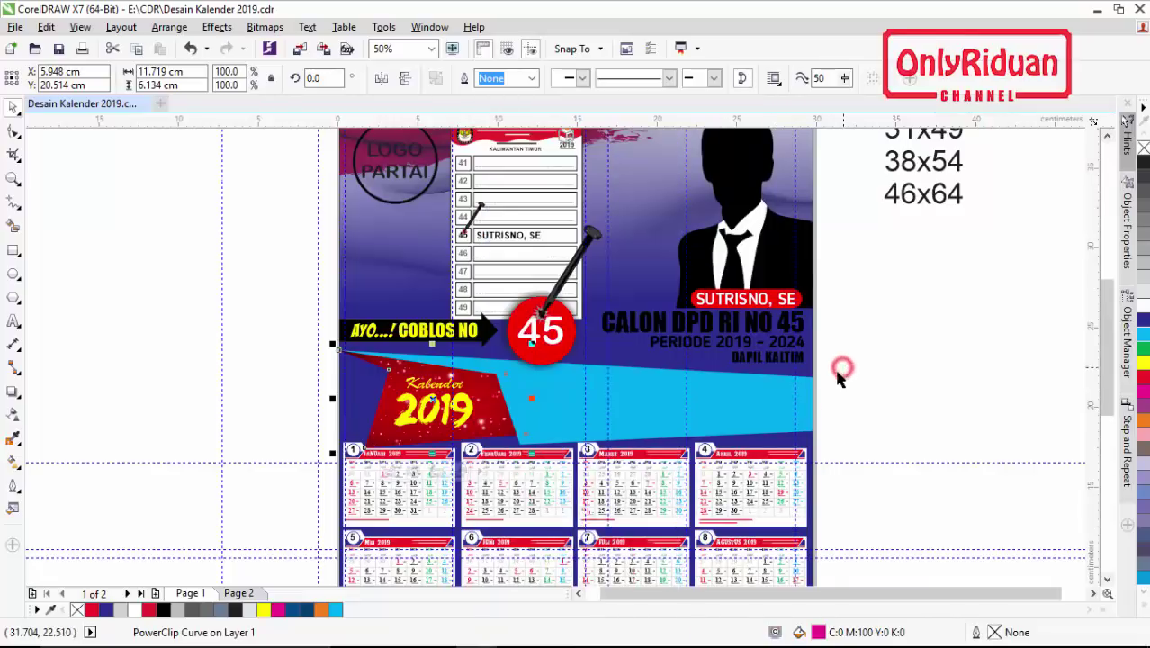
click(653, 328)
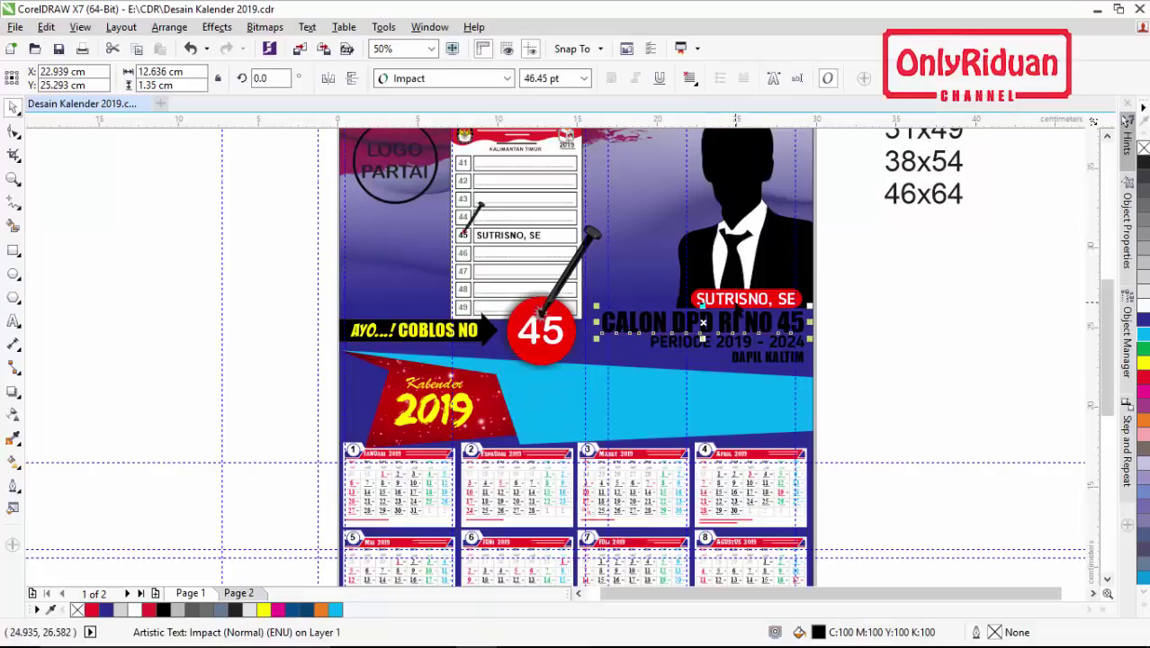
click(746, 301)
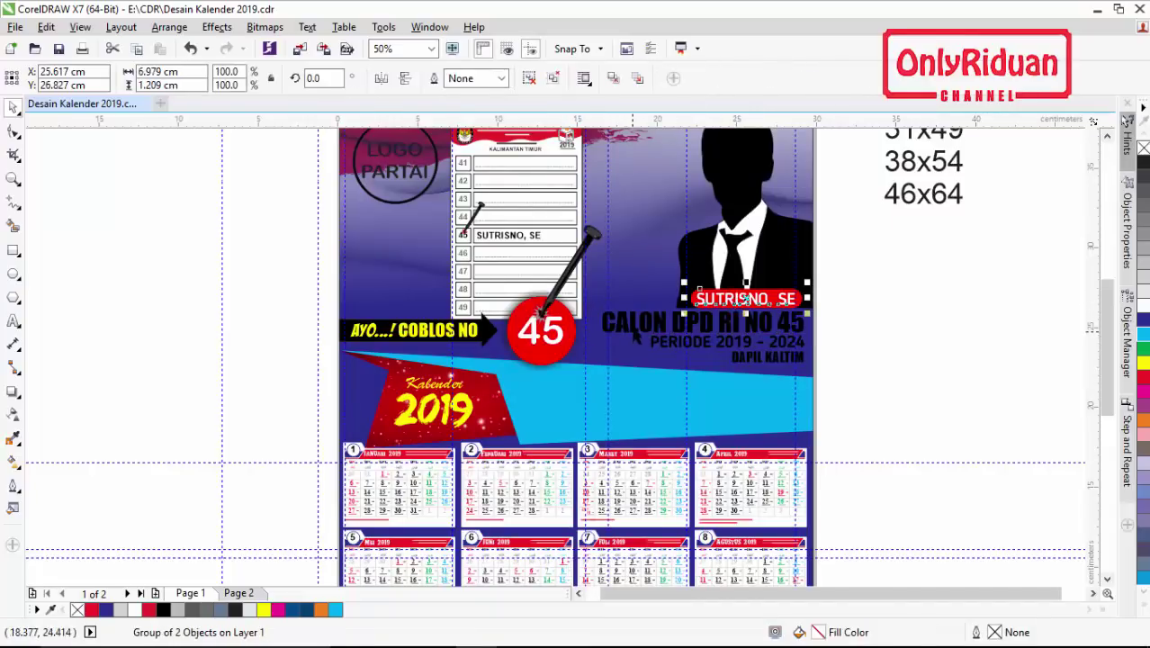
click(634, 331)
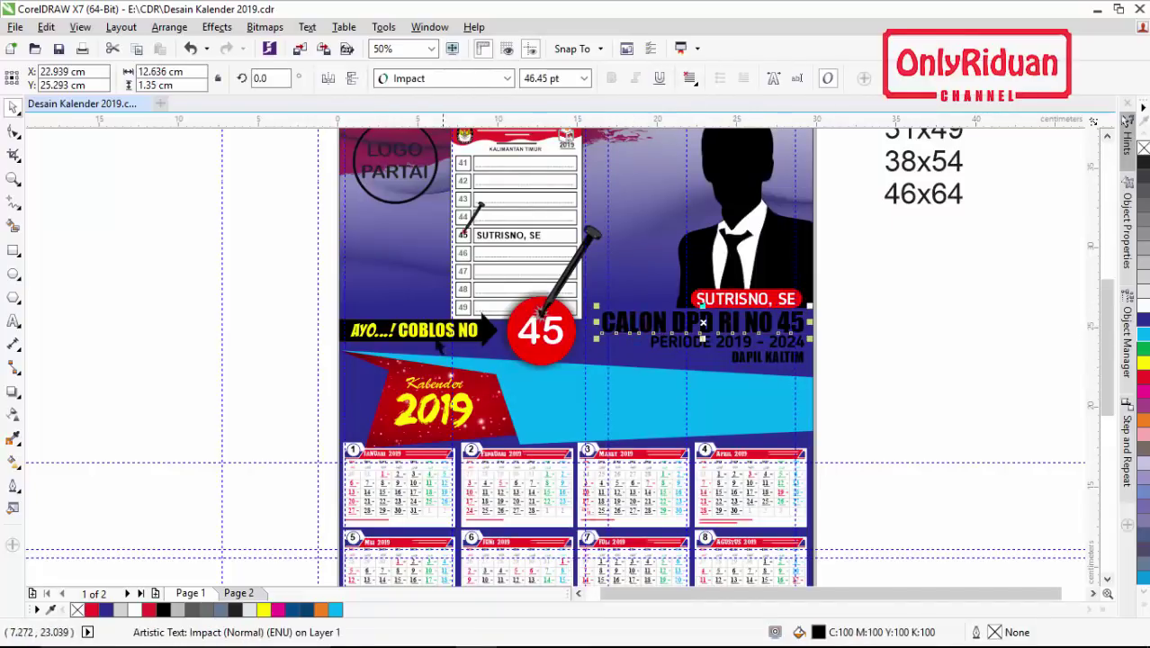
click(433, 333)
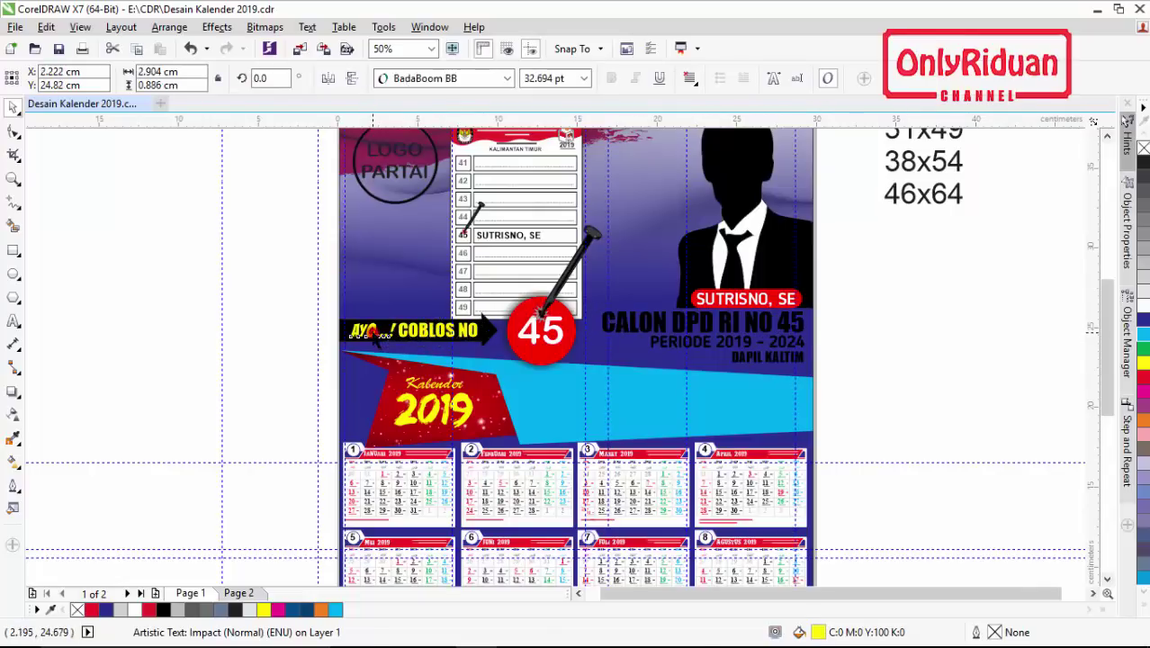
click(373, 331)
Import the wallpaper-android-biru image and place it over the month grids at about 30.5 x 19.1 cm
drag(1109, 387, 1118, 422)
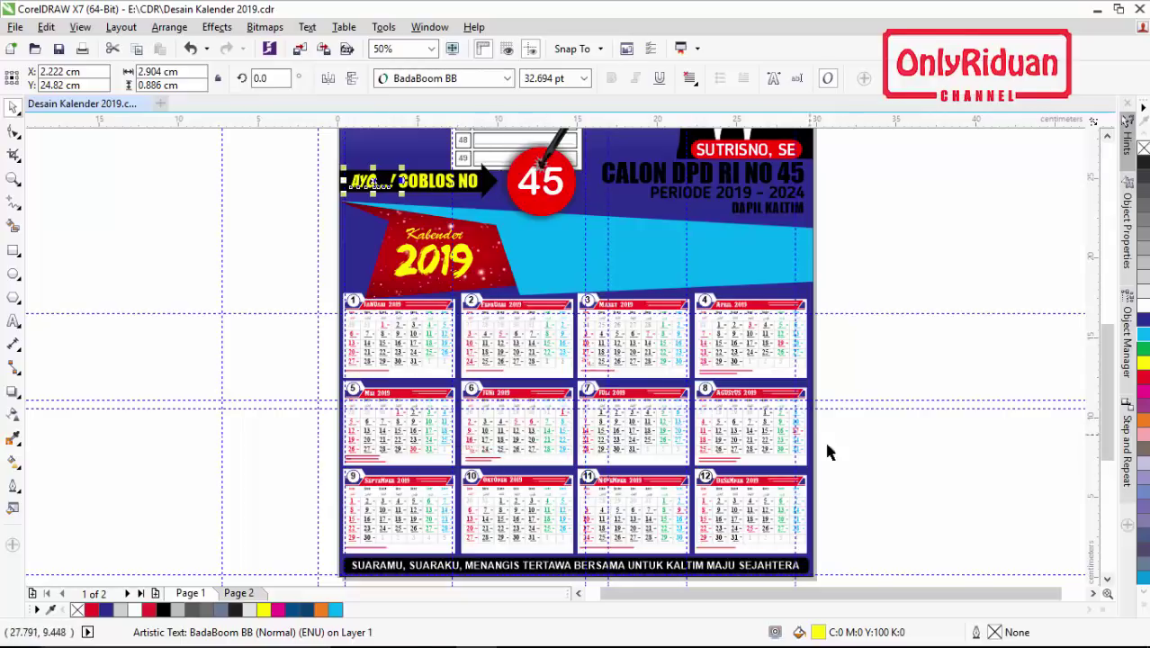
scroll(1101, 584, down, 2)
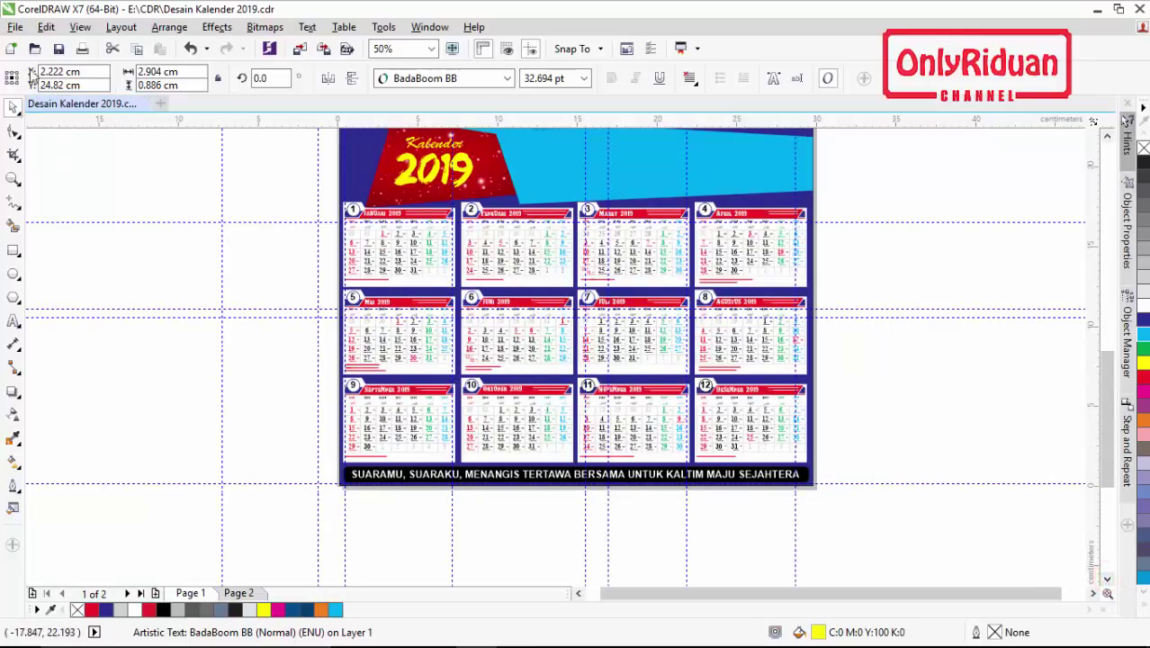
click(14, 27)
click(47, 286)
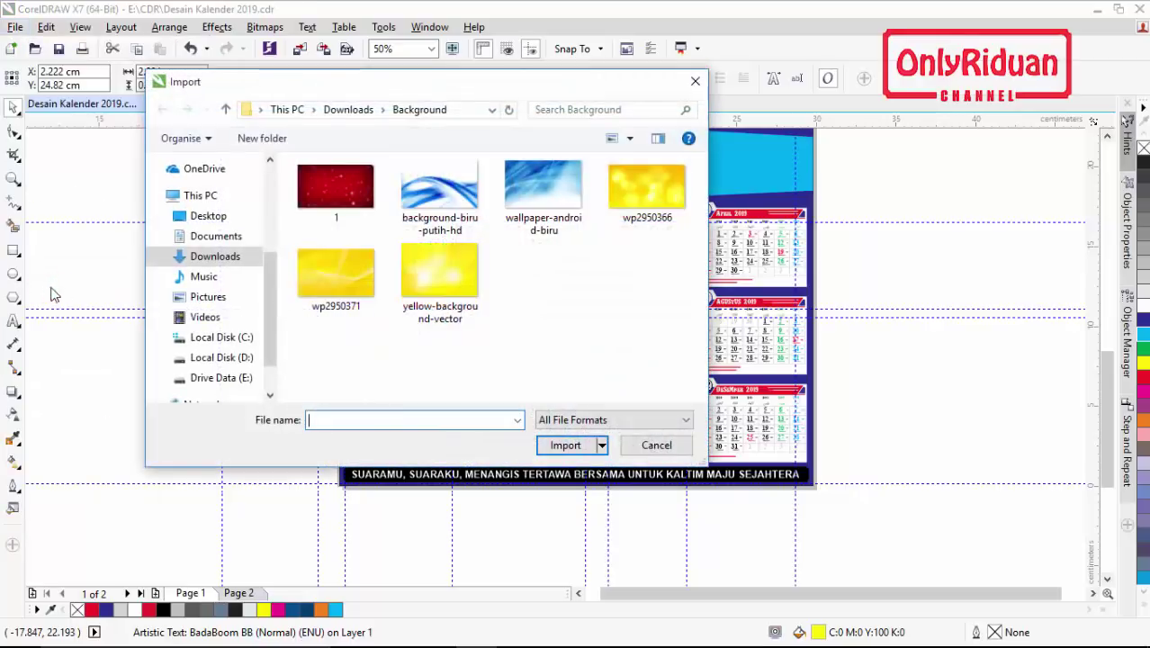
click(543, 189)
click(565, 444)
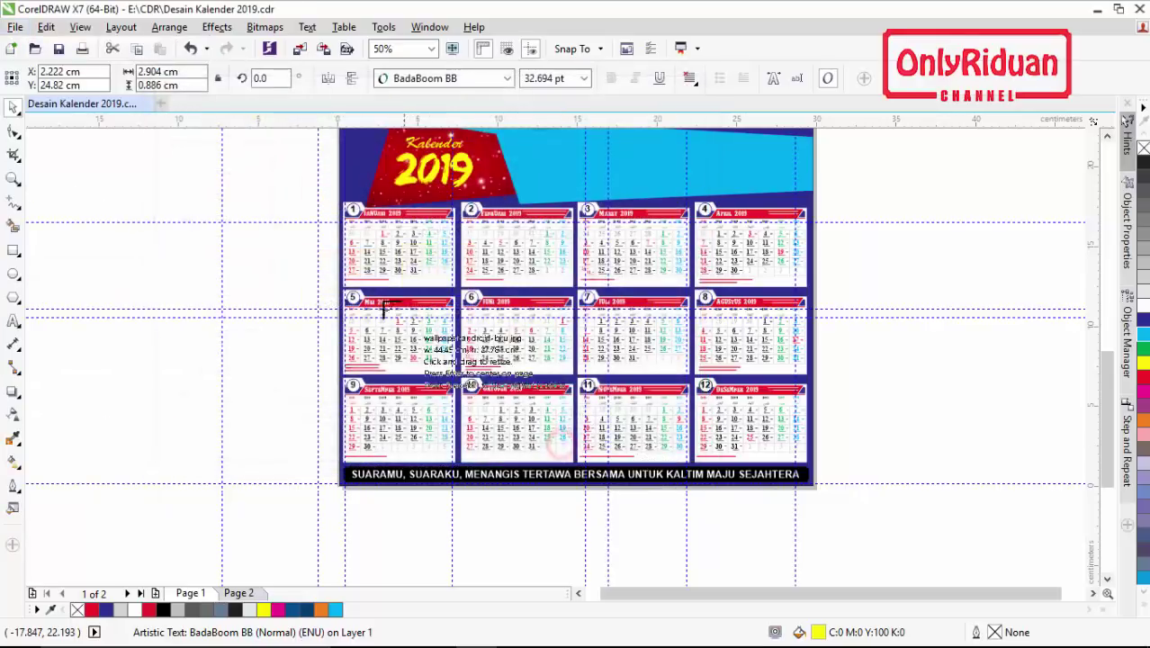
drag(345, 201, 827, 504)
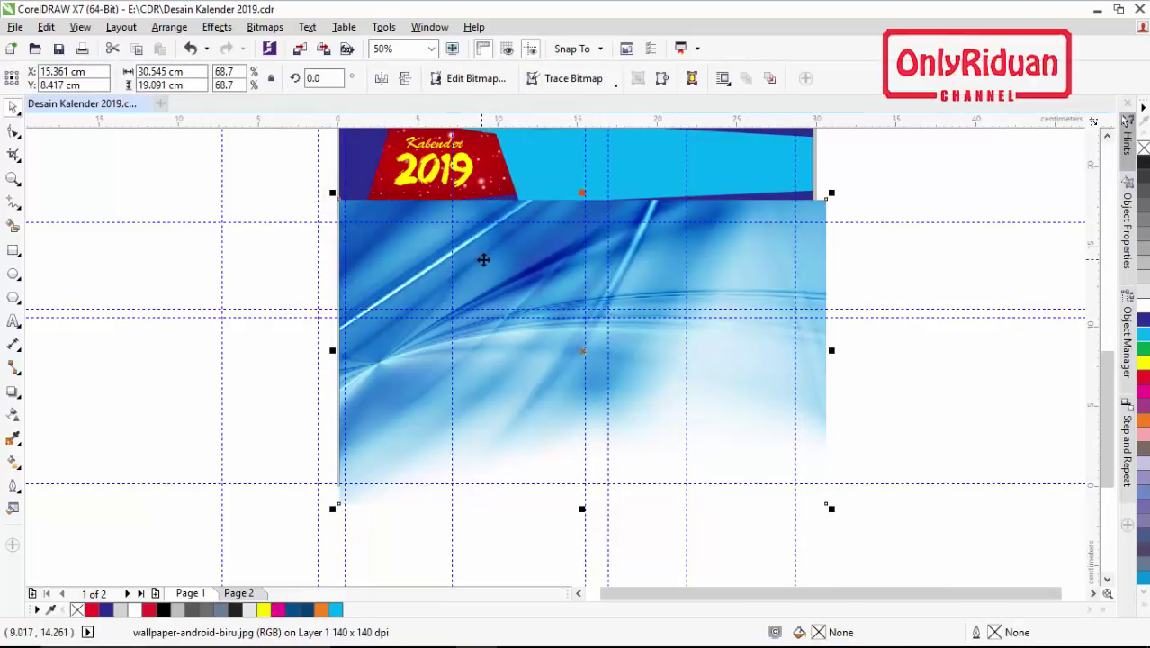
PowerClip the imported blue wallpaper inside the calendar's background rectangle
right_click(513, 261)
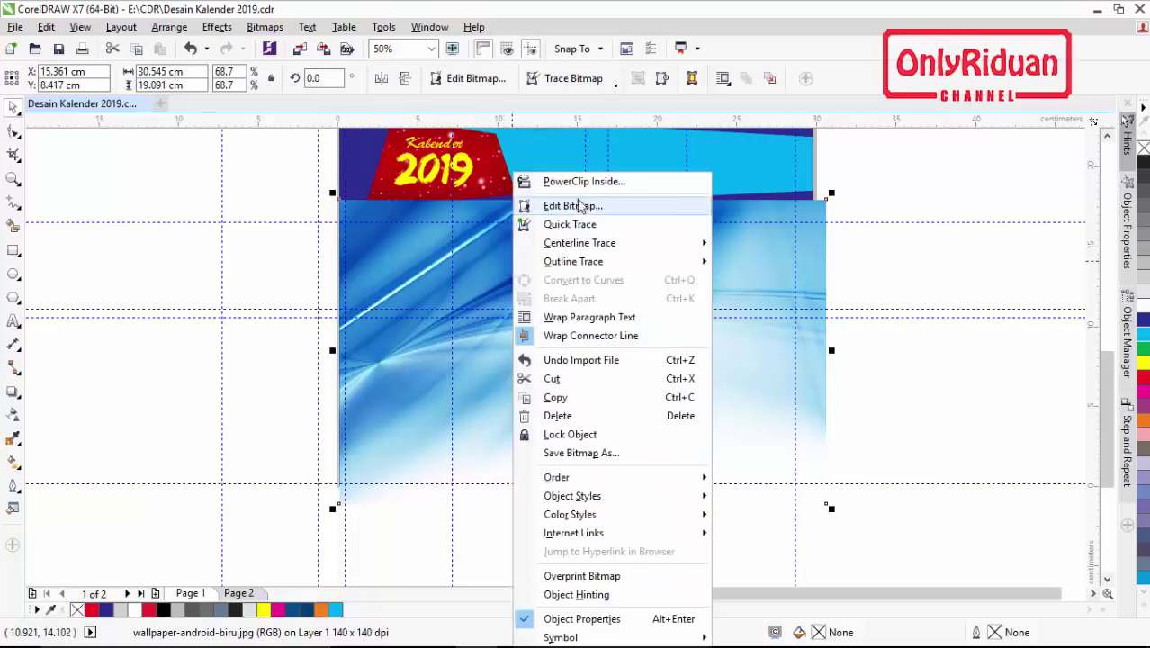
click(571, 180)
click(360, 177)
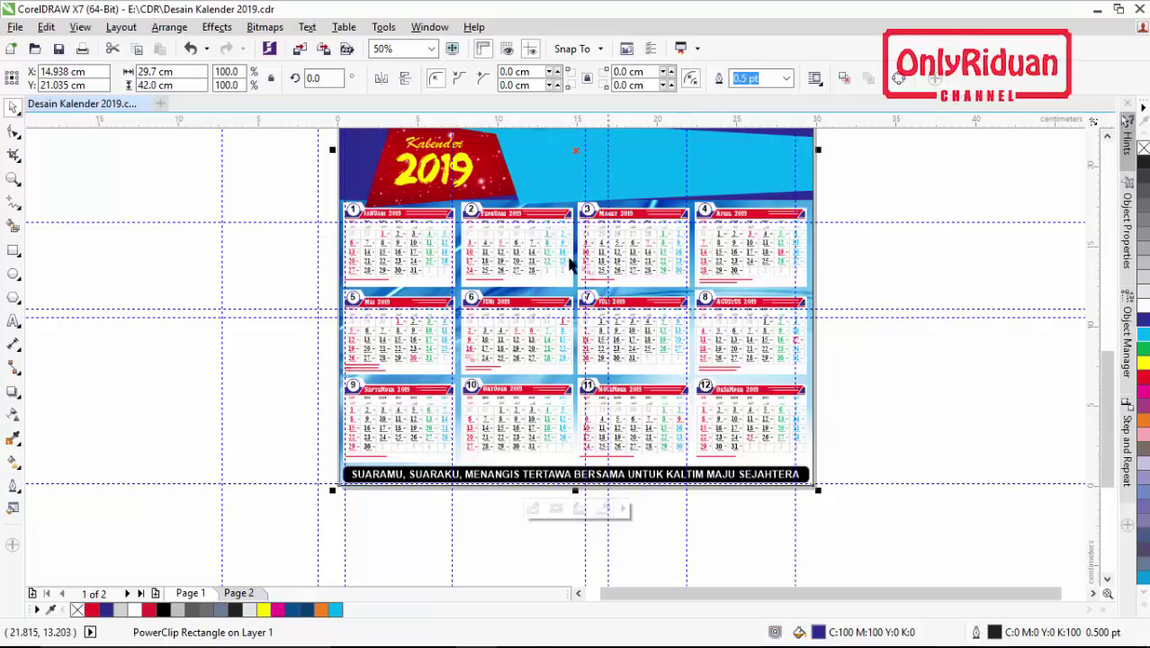
Edit the background rectangle's PowerClip, mirror the blue wallpaper vertically, and finish editing
click(1107, 135)
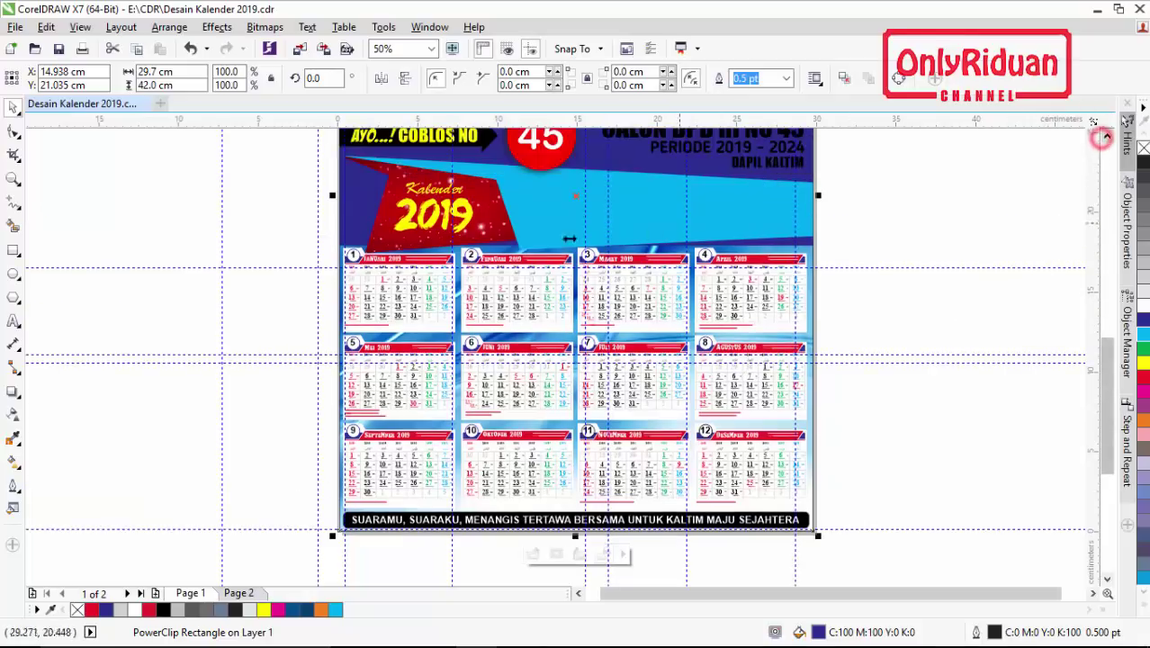
right_click(364, 205)
click(405, 209)
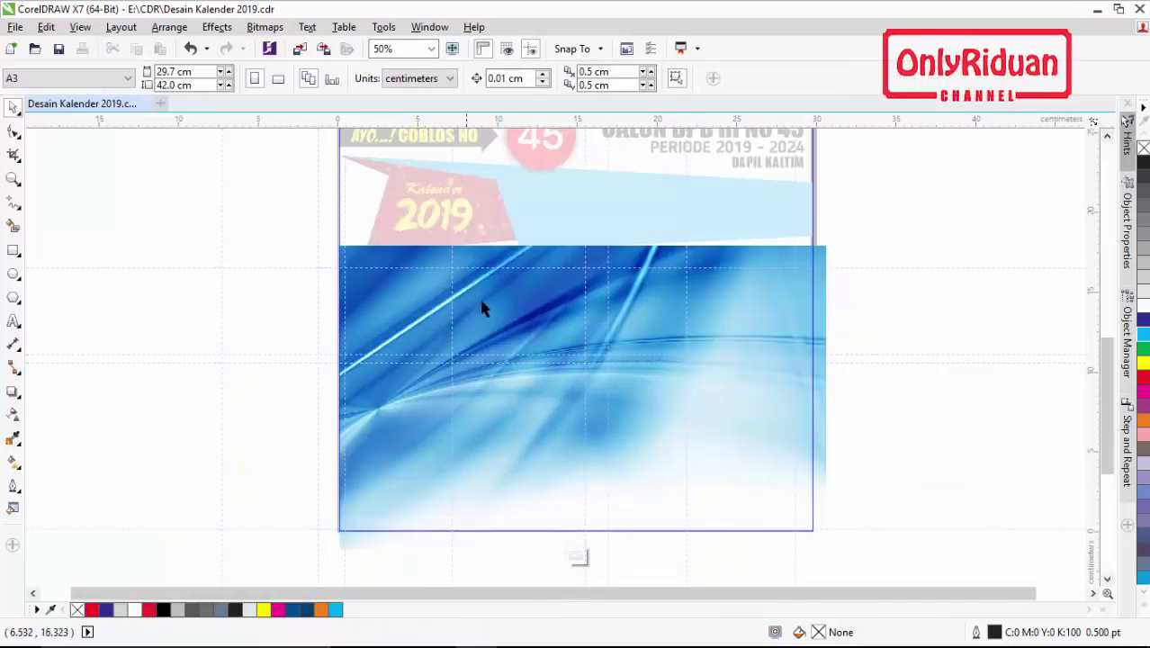
click(501, 304)
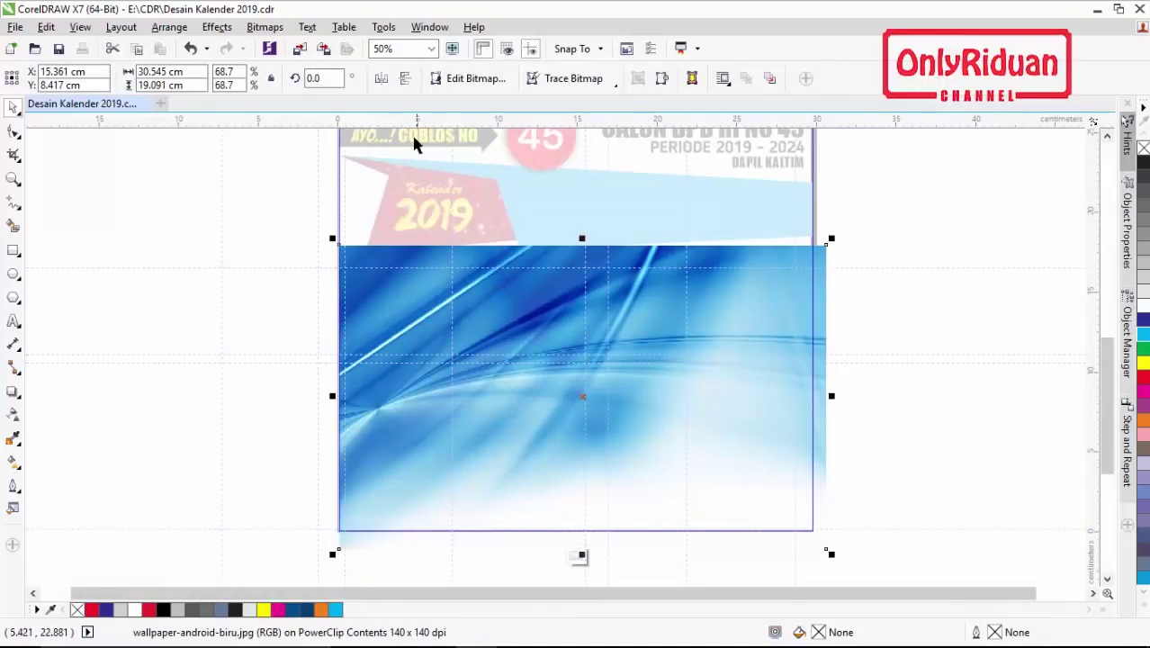
click(406, 80)
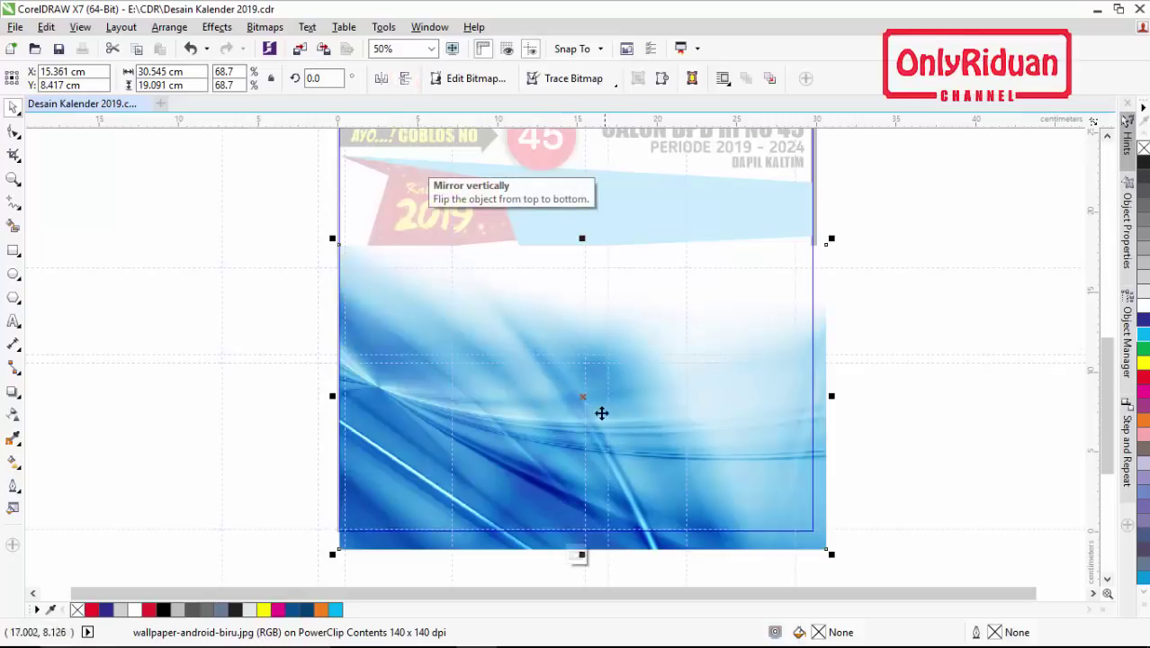
right_click(656, 389)
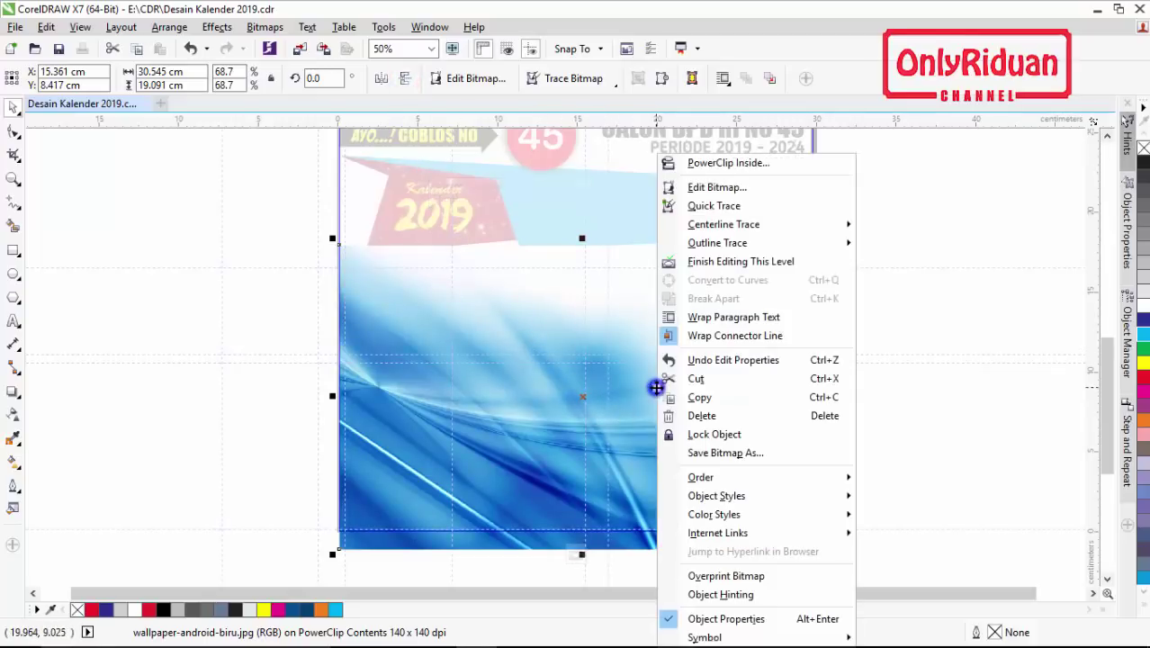
click(716, 262)
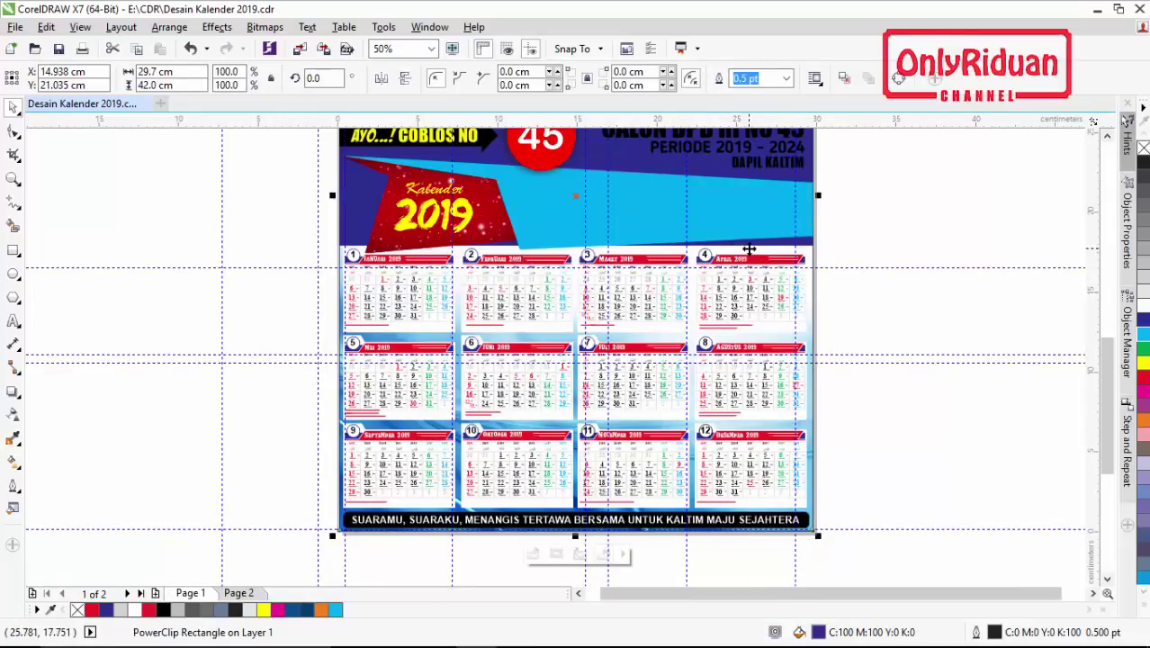
In the background PowerClip, apply a linear transparency fading the blue wallpaper out upwards at about 90 degrees, and finish editing
right_click(352, 199)
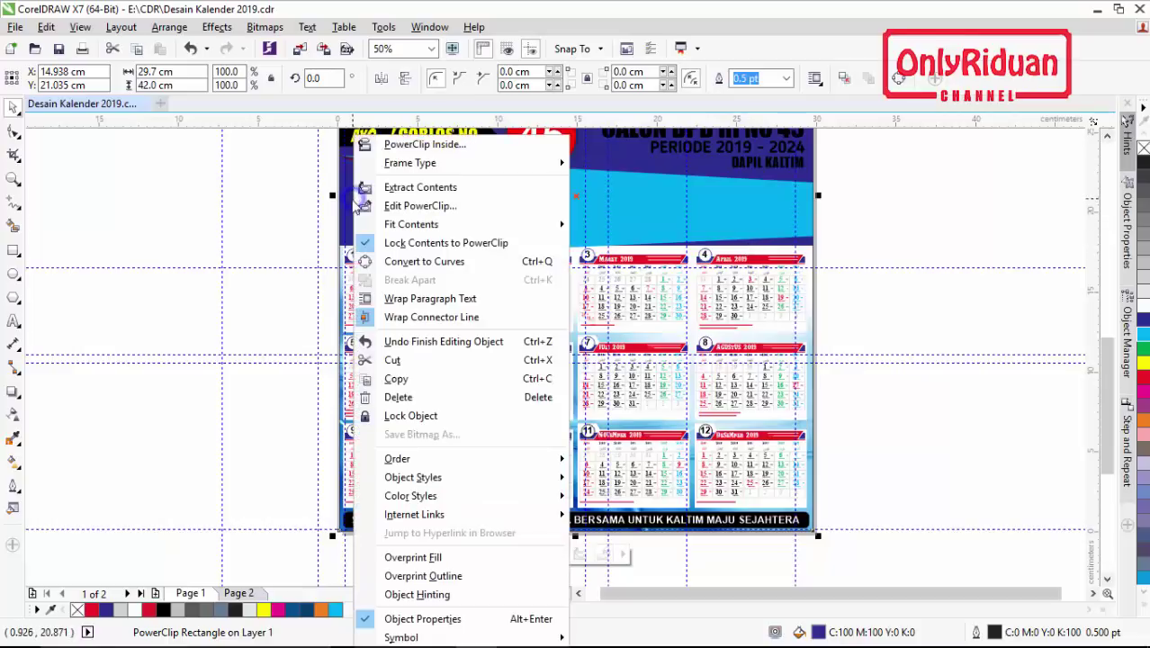
click(408, 207)
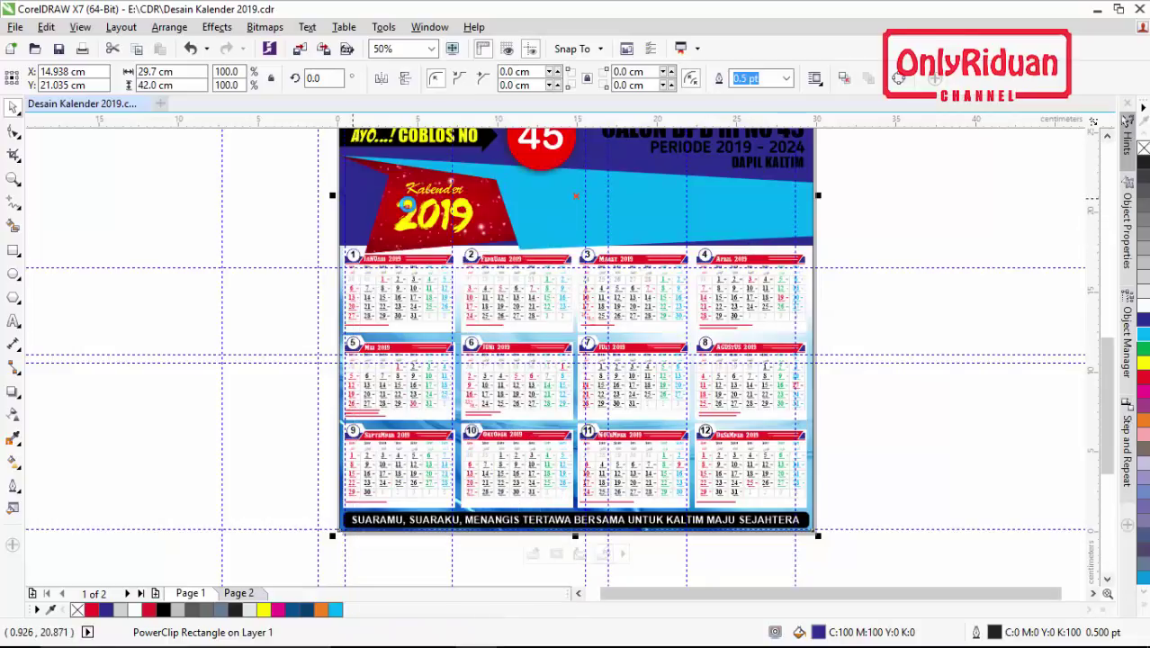
click(545, 357)
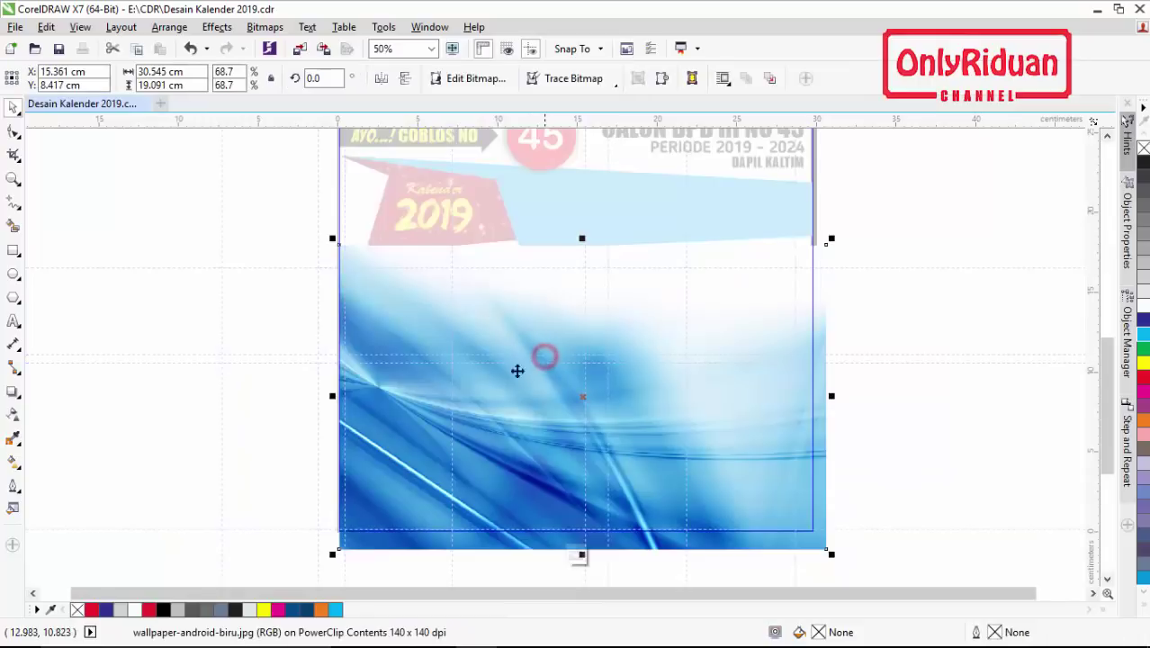
click(14, 415)
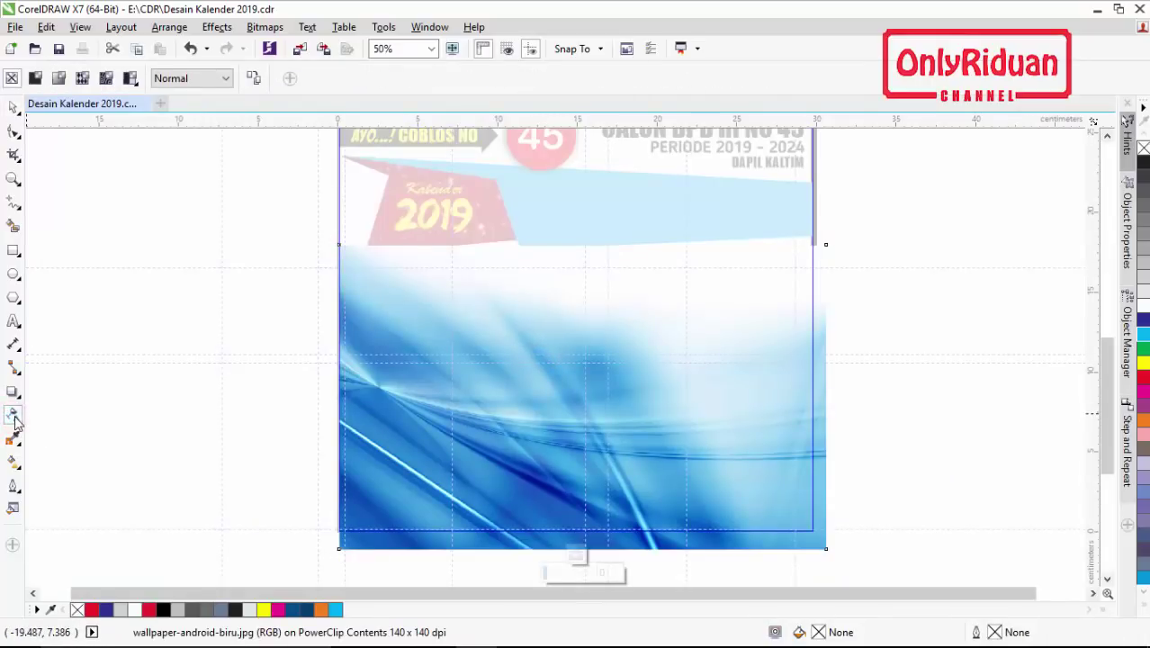
drag(567, 497, 603, 308)
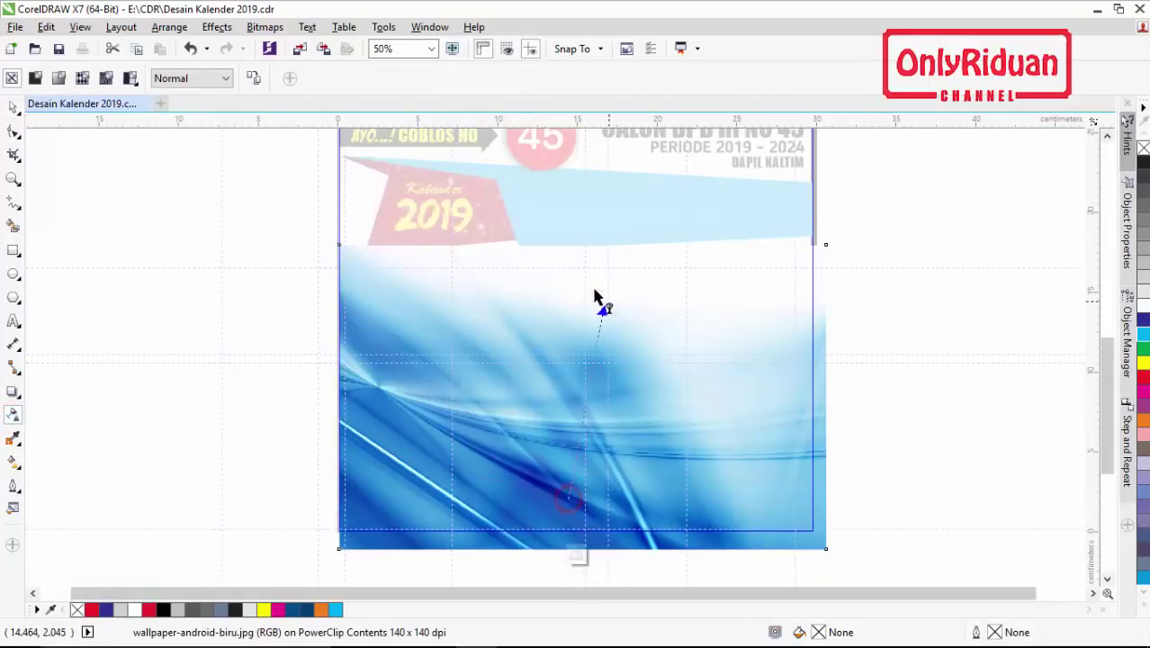
drag(573, 273, 566, 258)
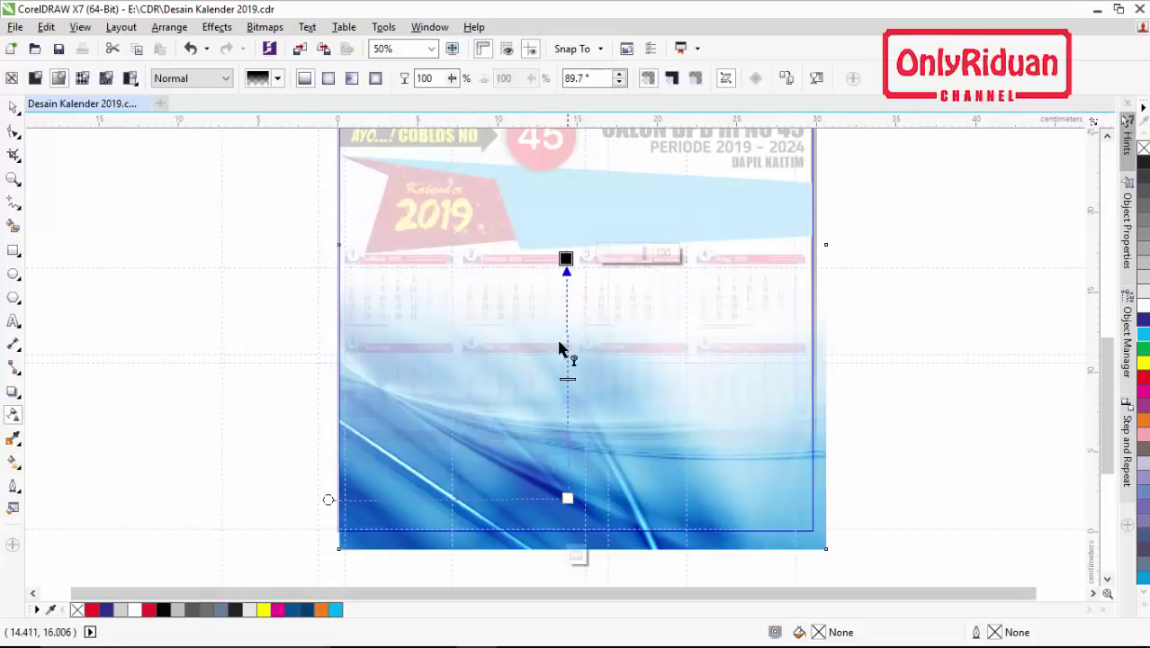
right_click(526, 446)
click(599, 265)
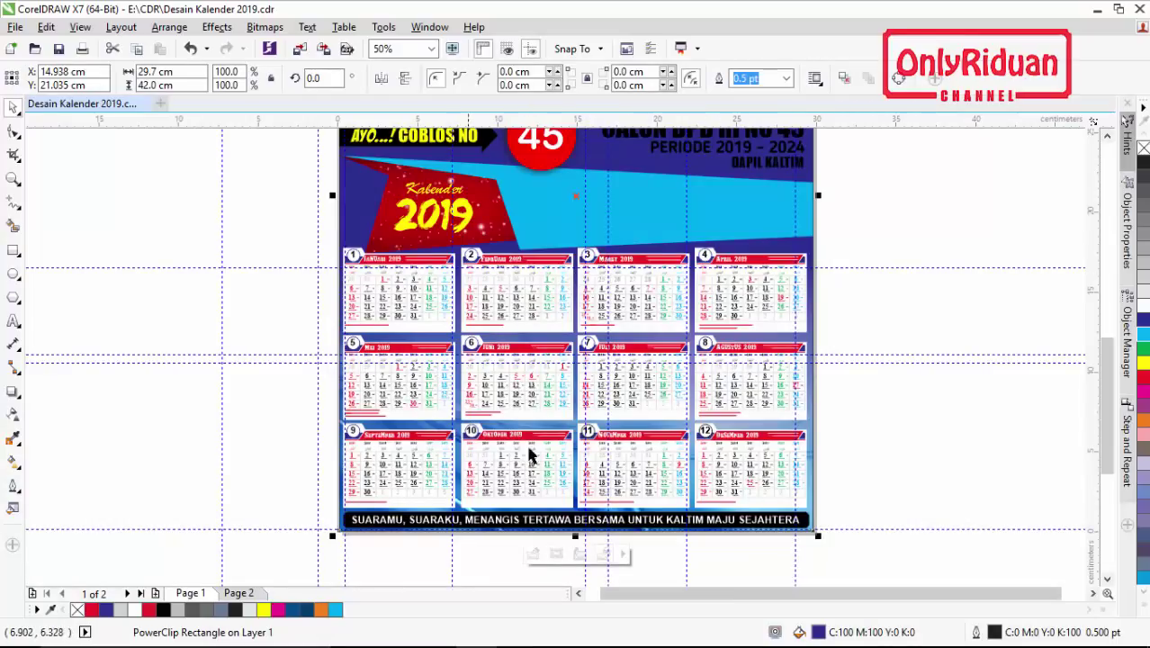
Unlock the January 2019 calendar group and move it about 6 cm to the left, partly off the page
scroll(533, 443, up, 2)
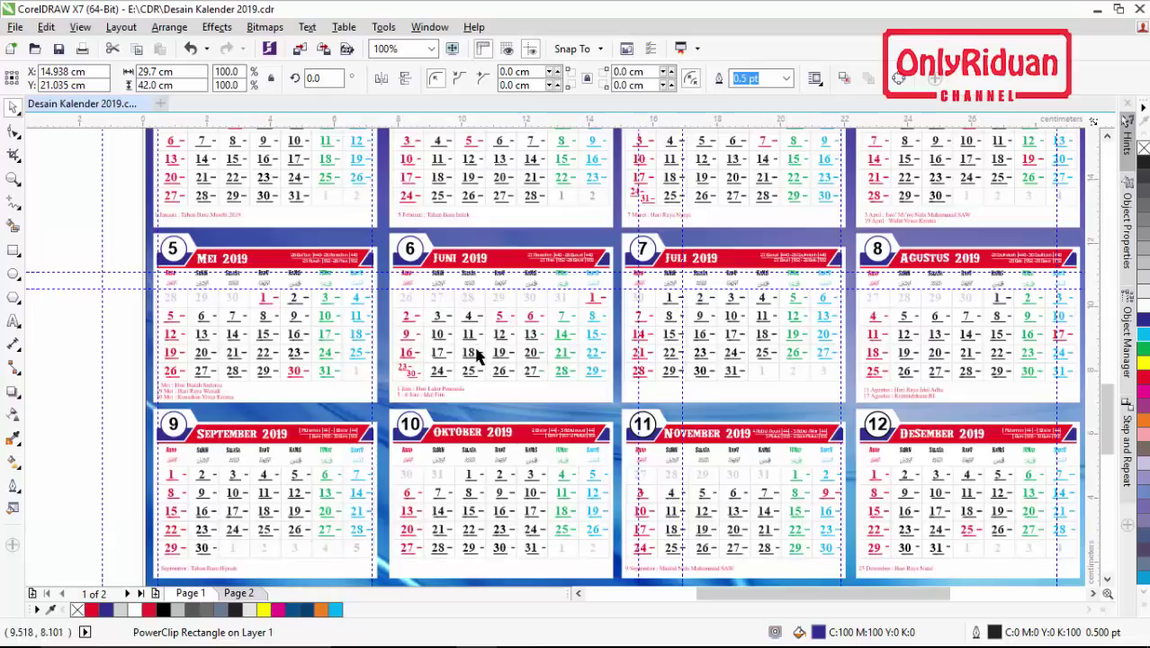
scroll(476, 343, down, 2)
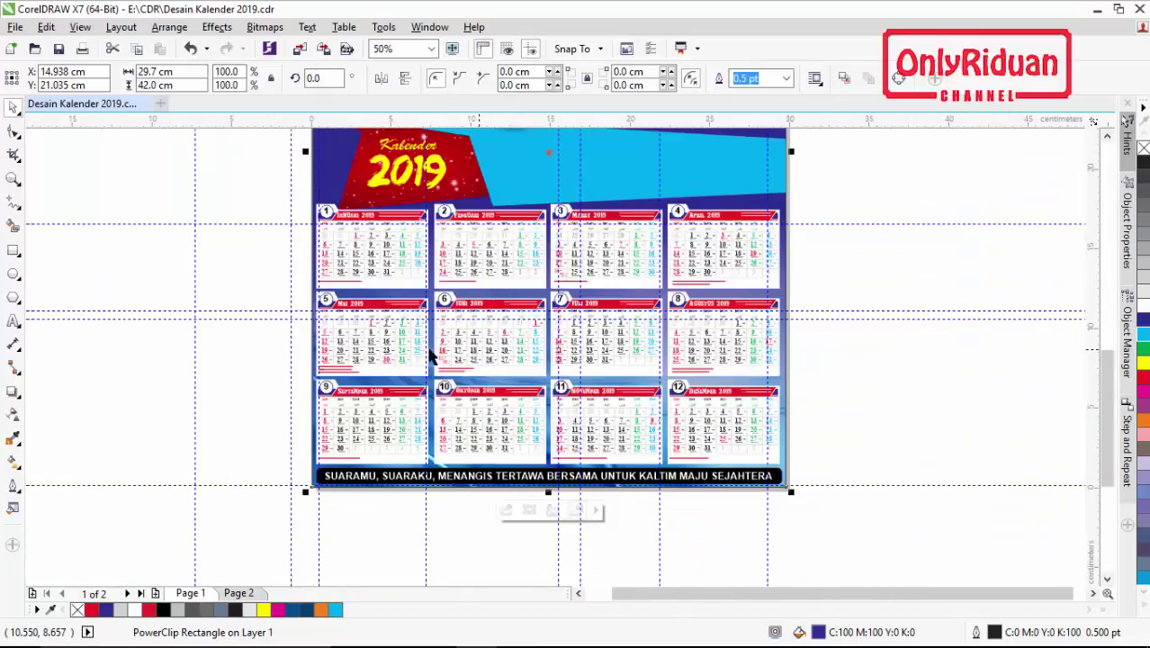
click(257, 275)
click(378, 248)
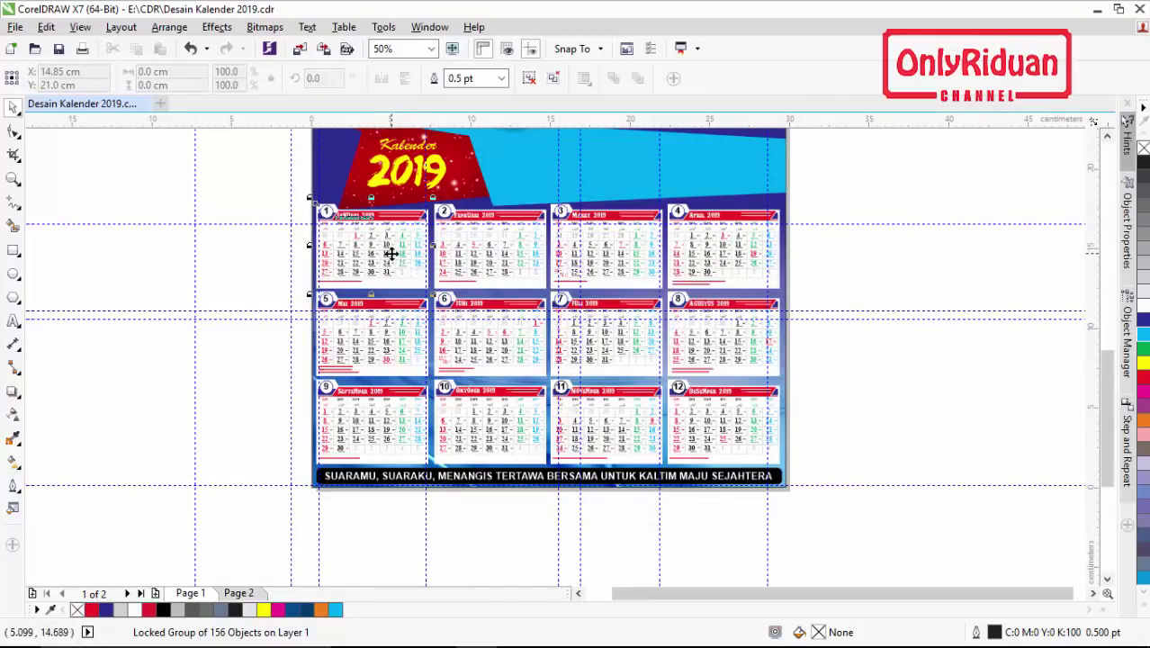
click(389, 253)
click(412, 249)
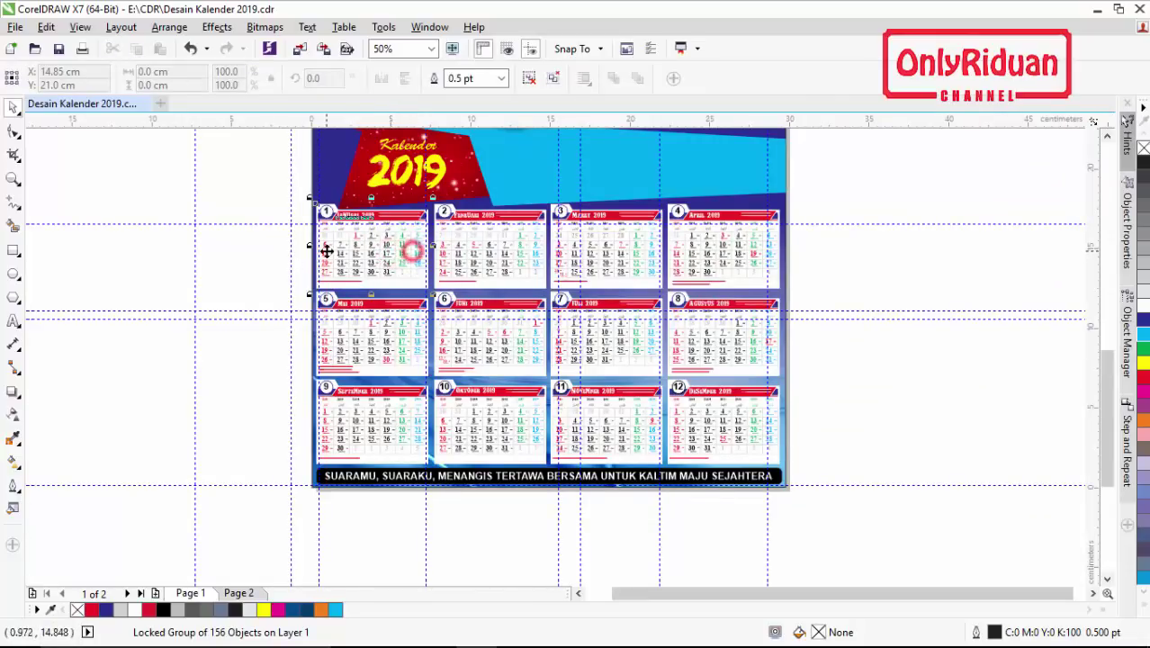
right_click(392, 245)
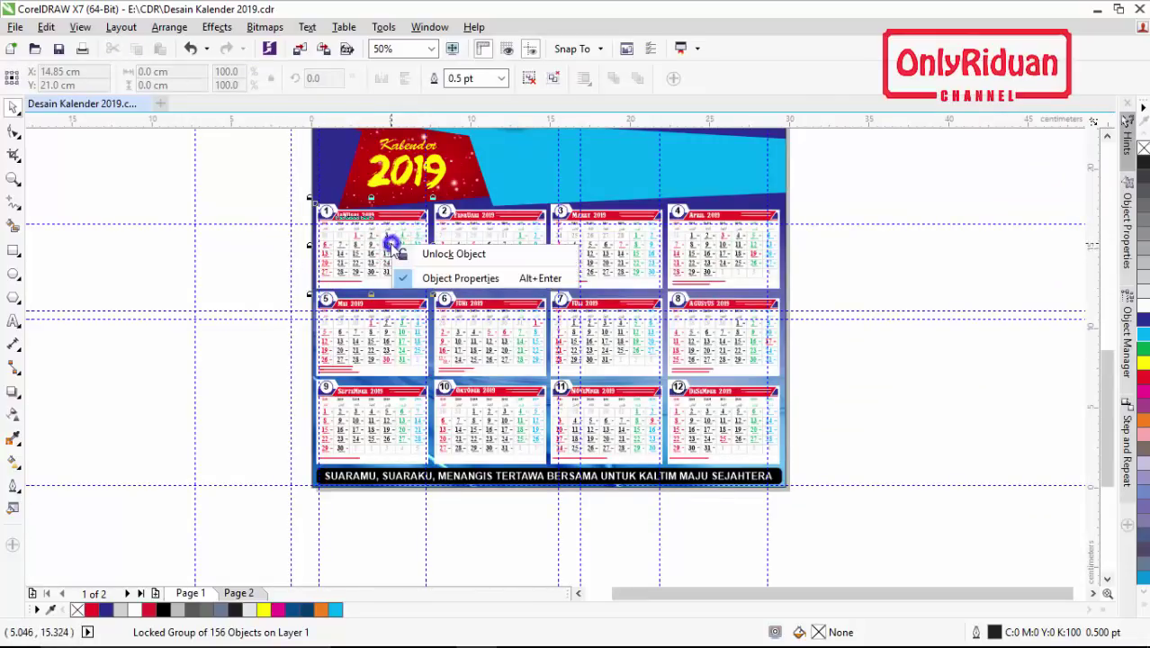
click(454, 255)
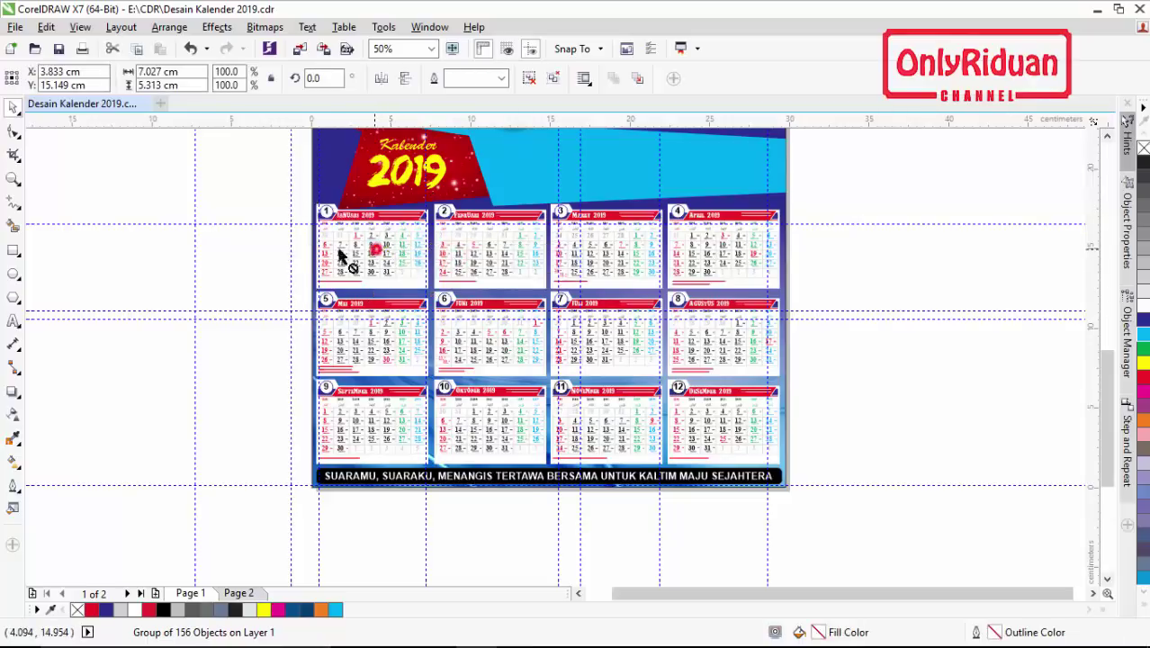
drag(279, 250, 278, 251)
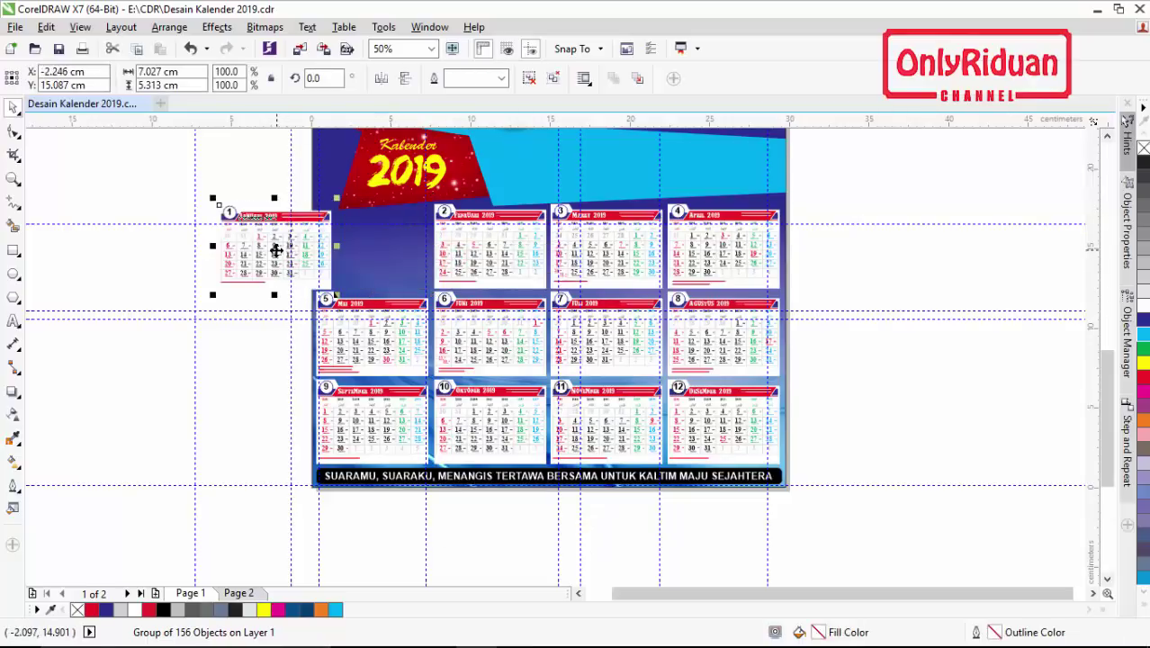
Undo the January 2019 calendar's move so that it returns to its place in the month grid
key(ctrl+z)
click(464, 257)
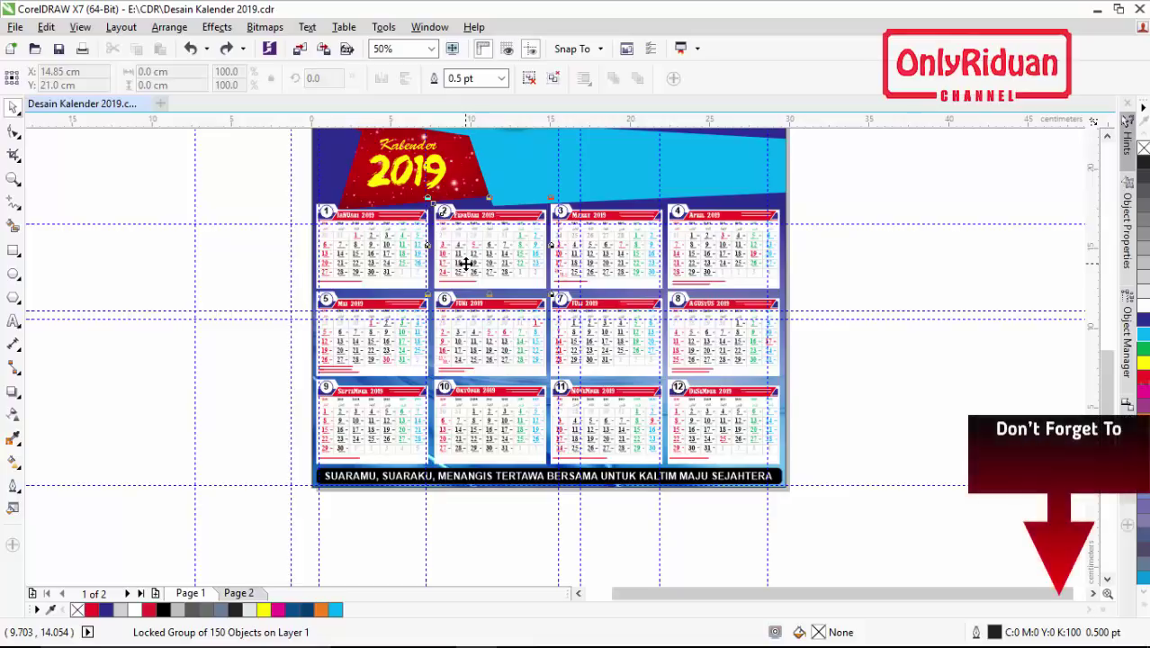
click(366, 254)
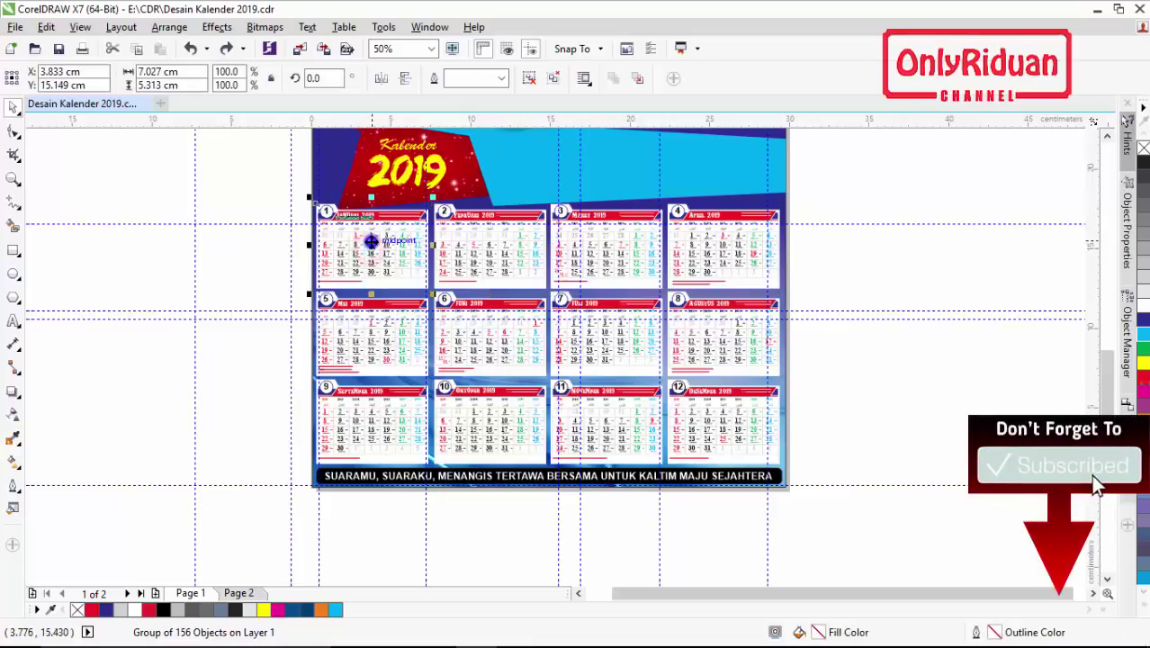
right_click(368, 252)
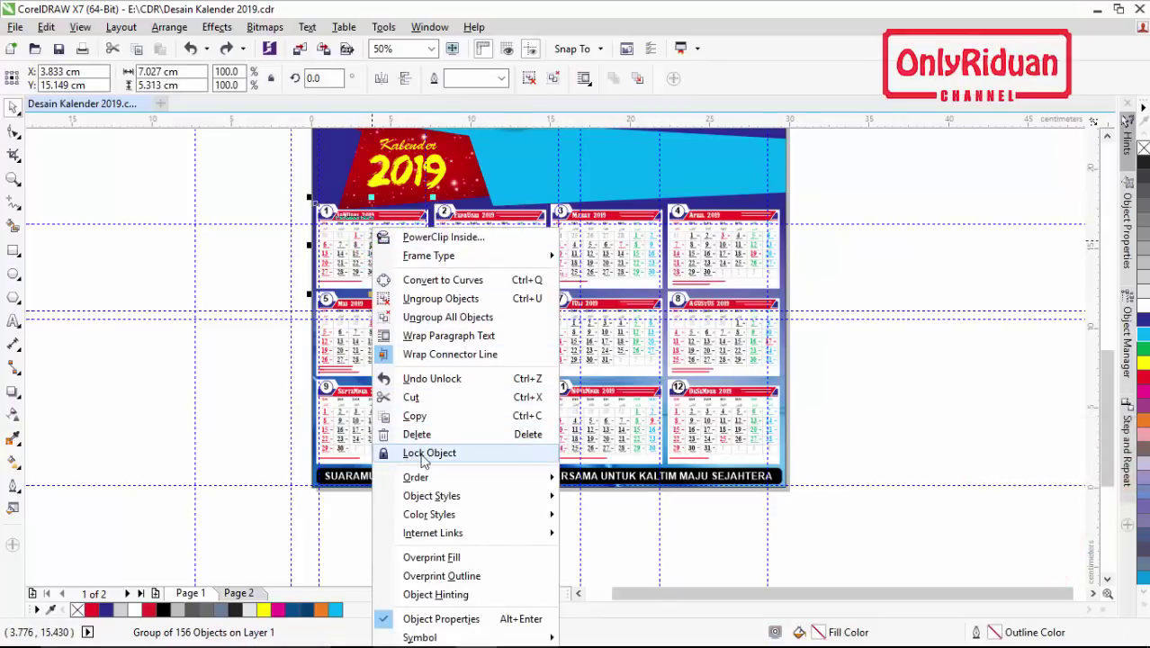
click(258, 270)
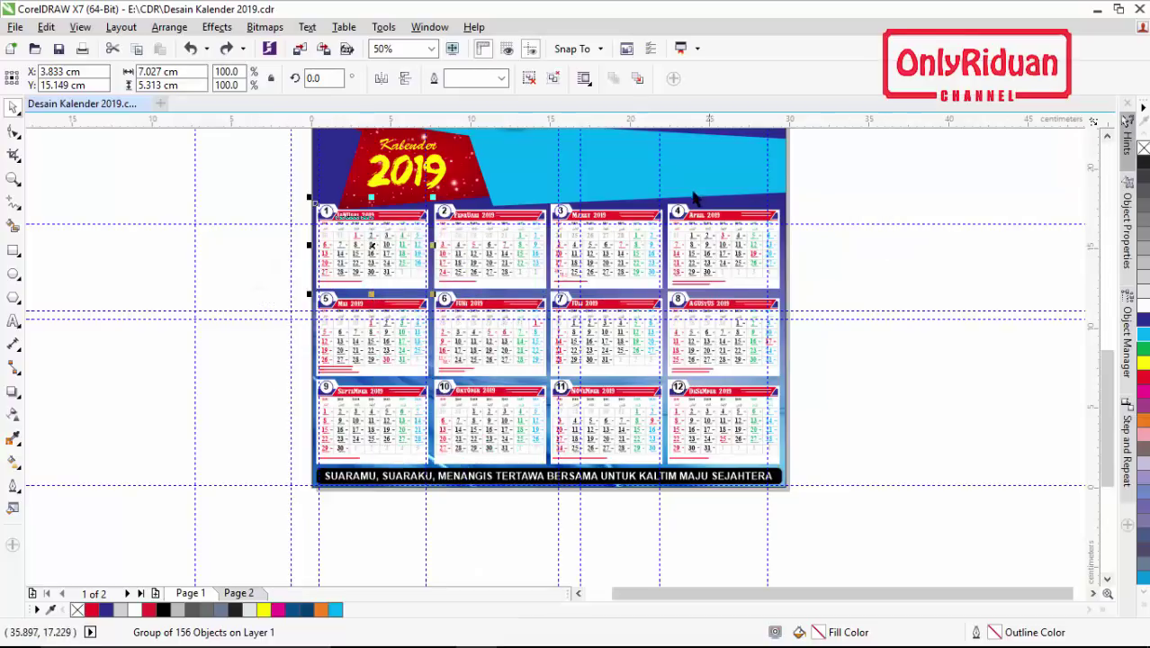
Check the banner on page 2, and recolour page 1's large yellow "2019" title text white
click(608, 165)
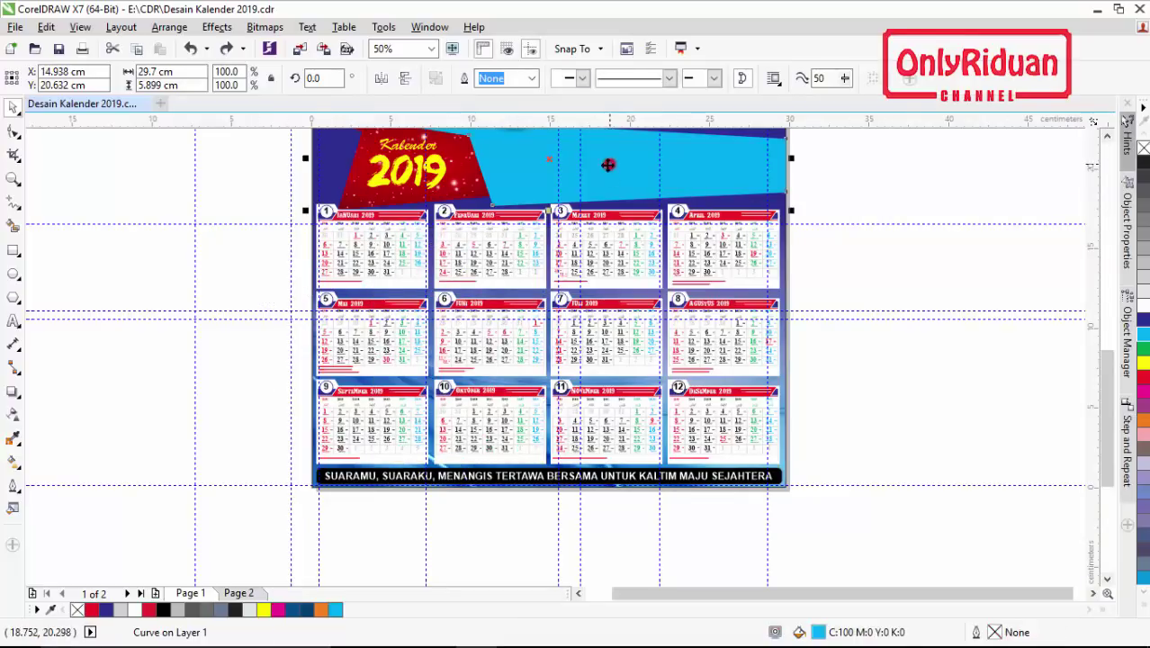
click(239, 594)
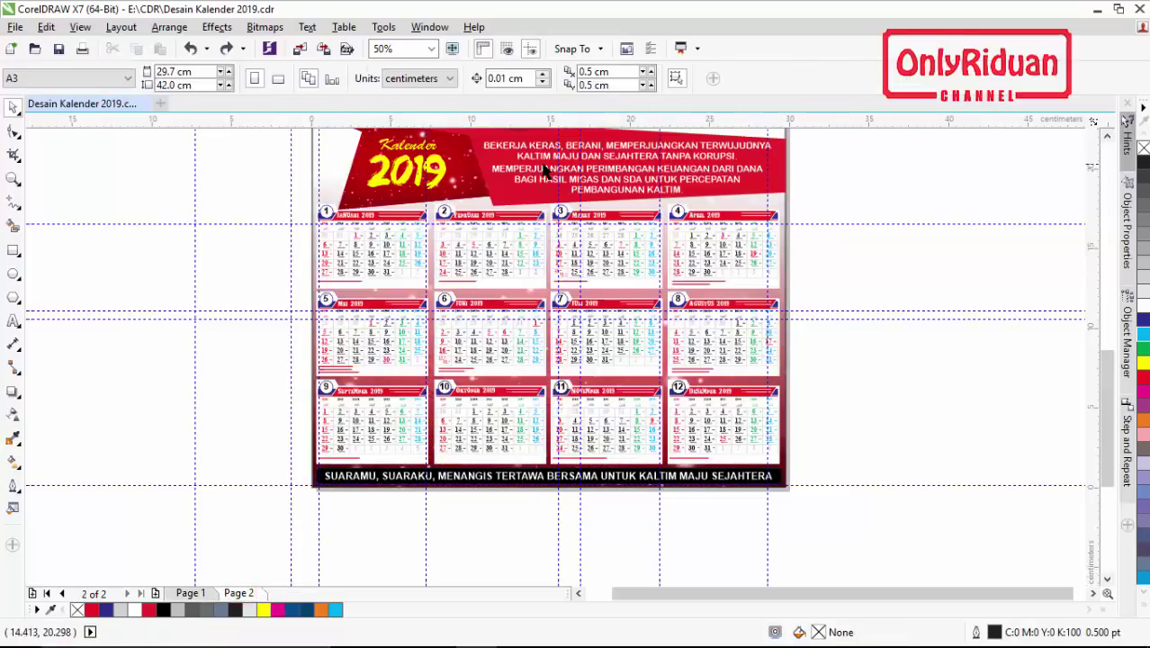
click(204, 594)
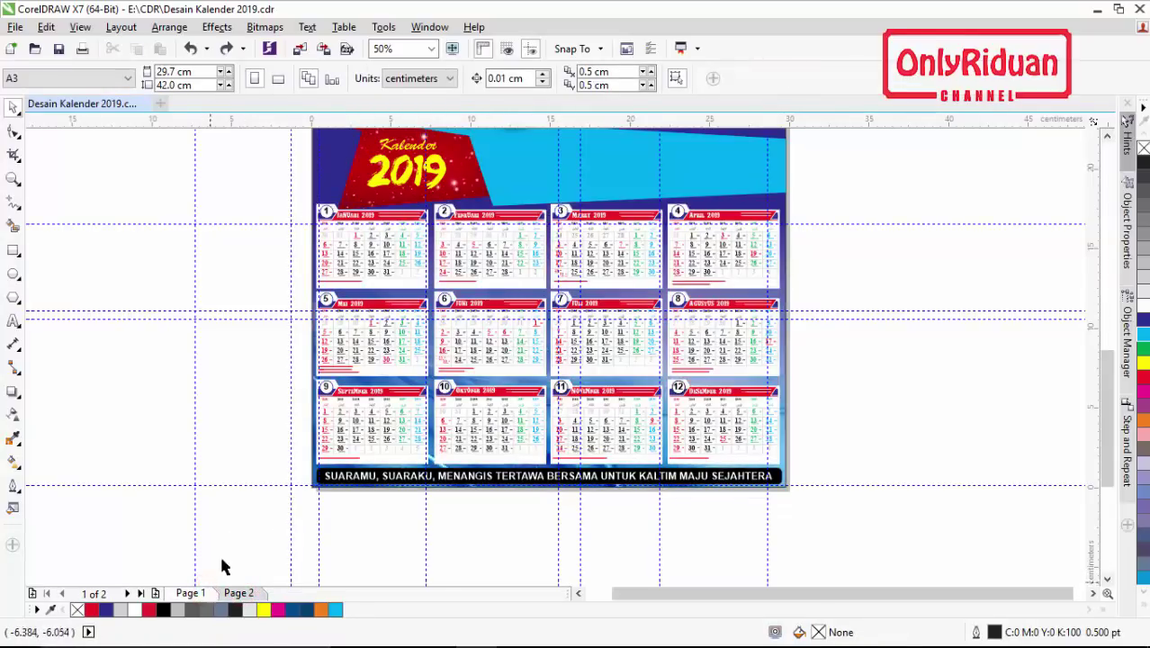
click(408, 175)
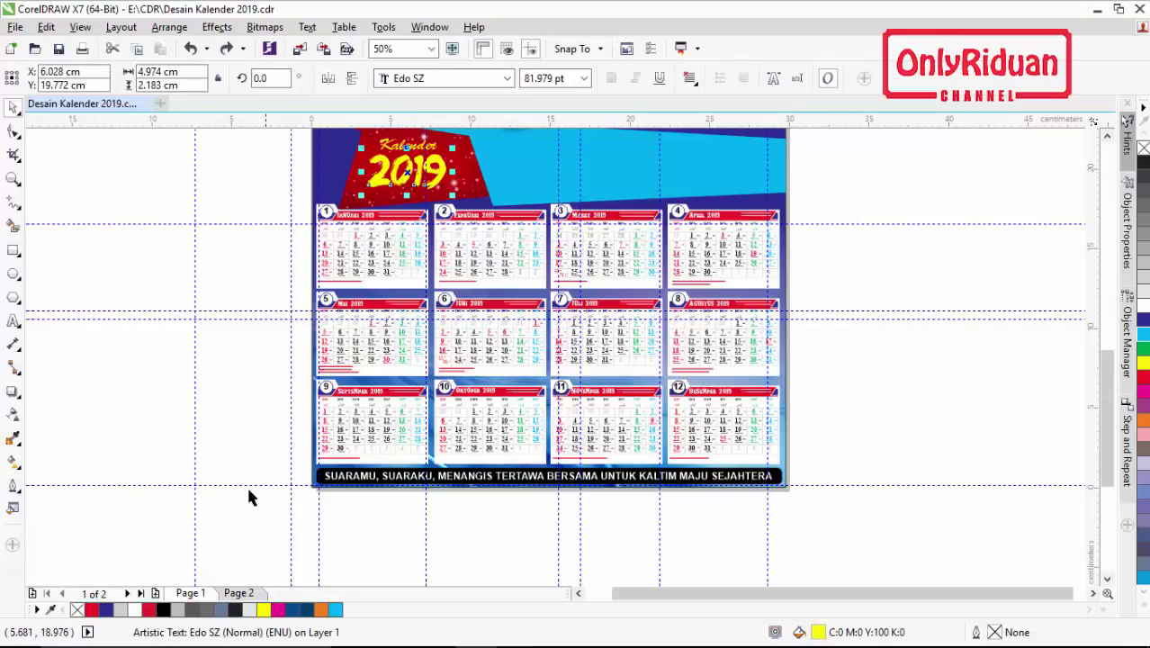
click(226, 377)
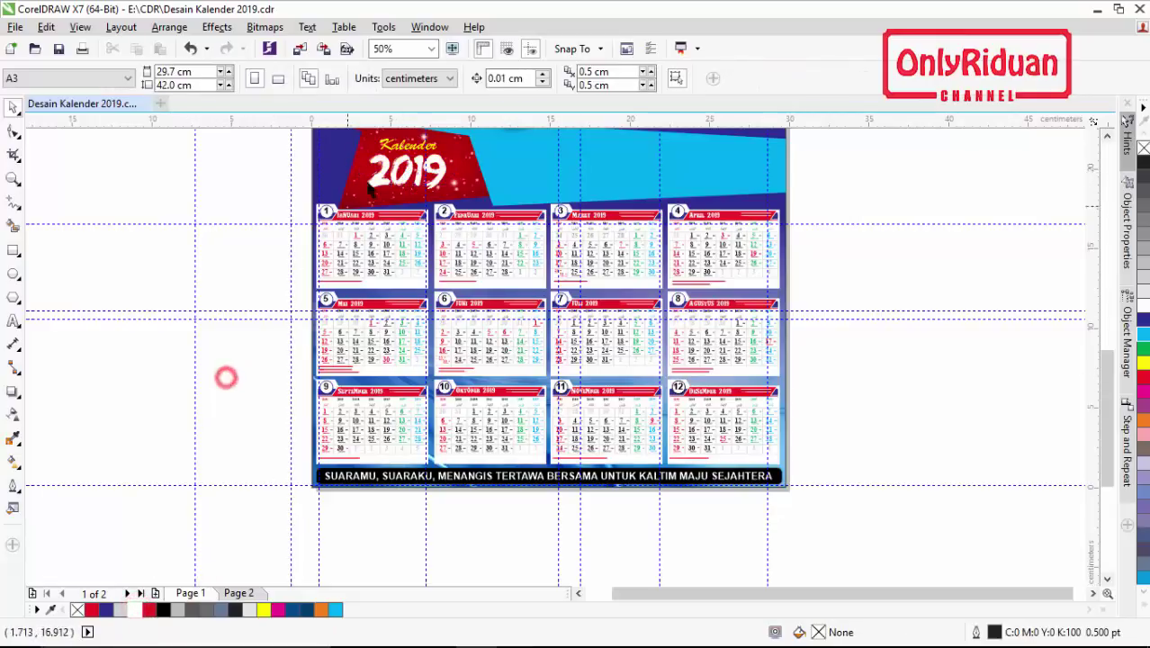
Ungroup the January 2019 calendar into its individual objects
click(13, 178)
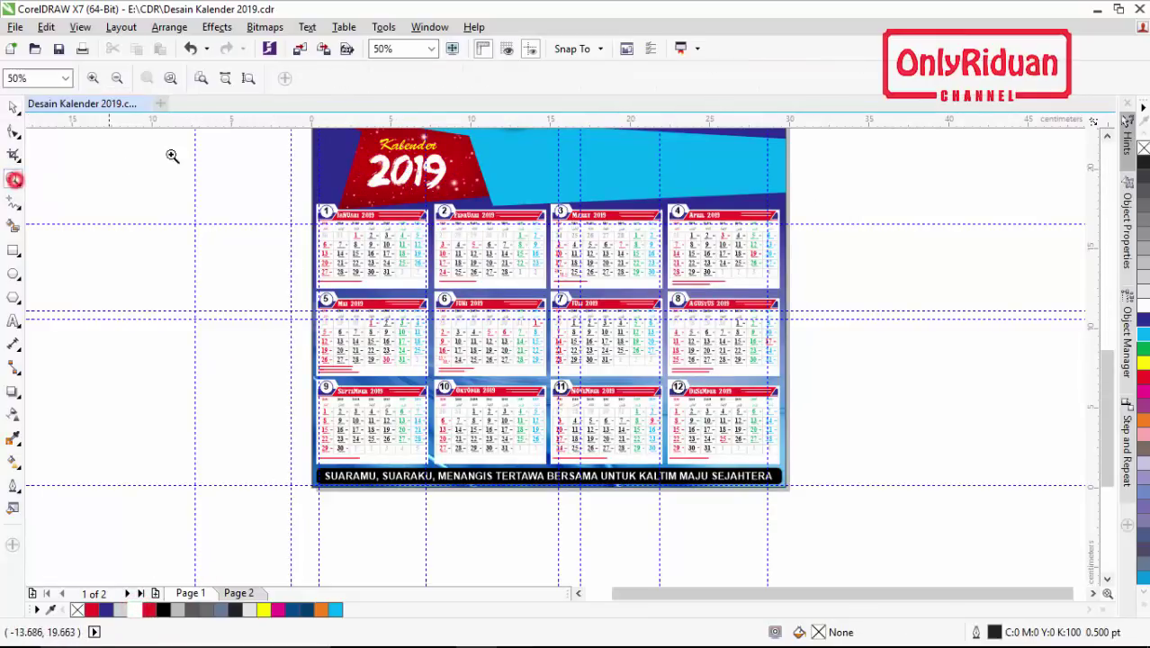
click(202, 78)
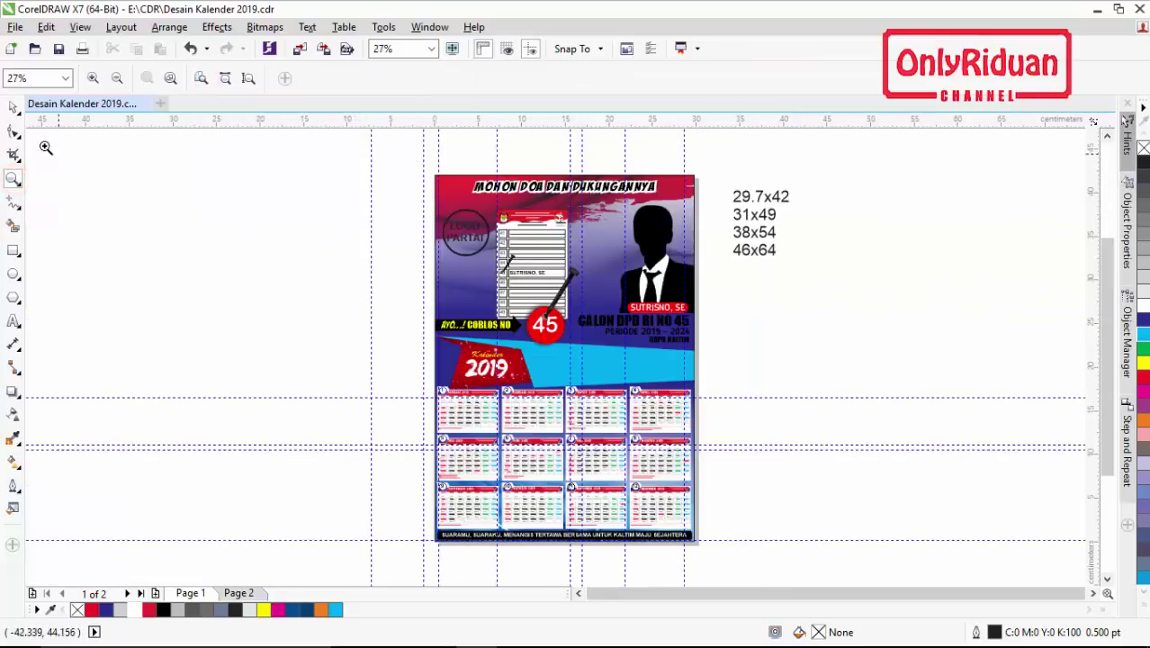
click(14, 107)
click(729, 382)
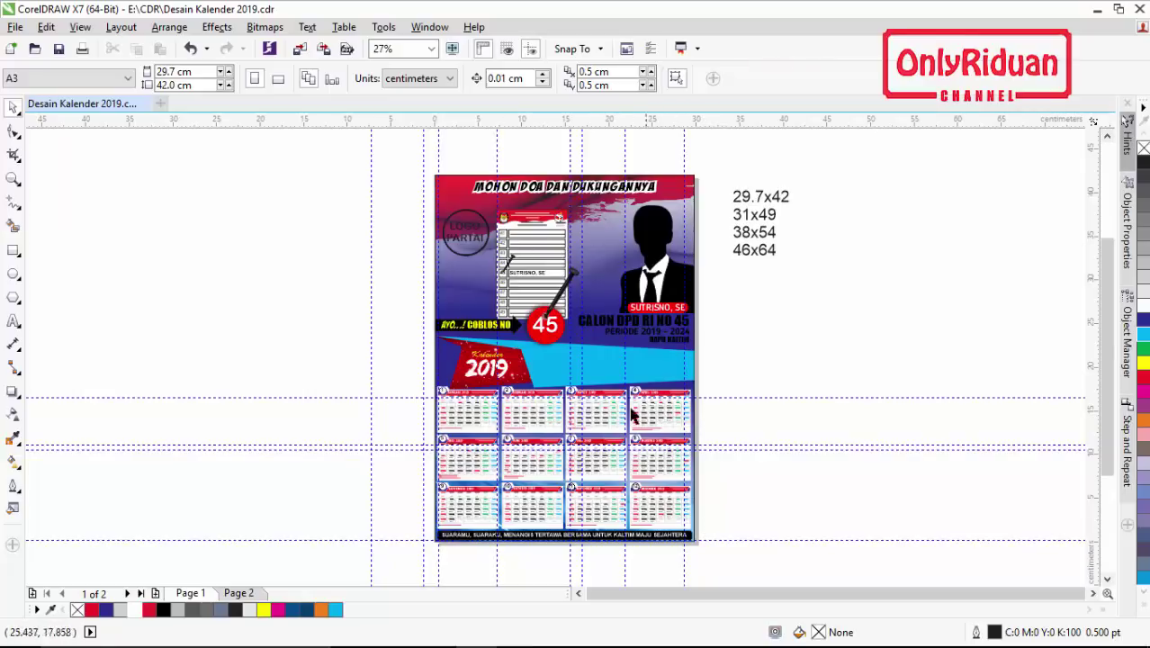
click(669, 423)
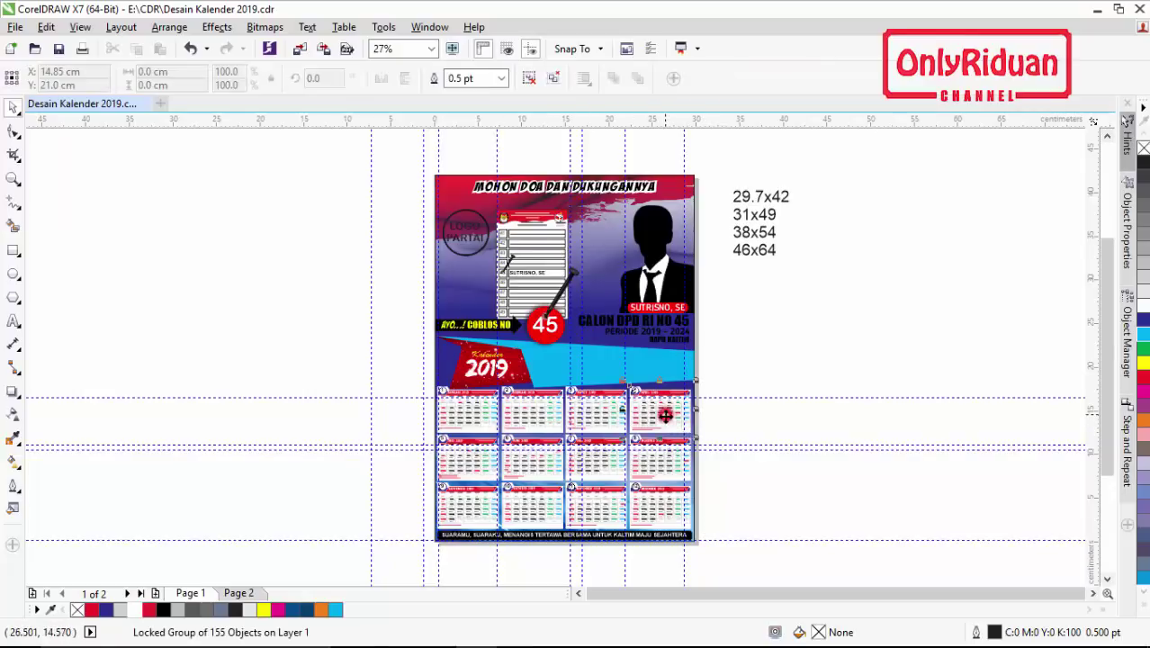
click(474, 412)
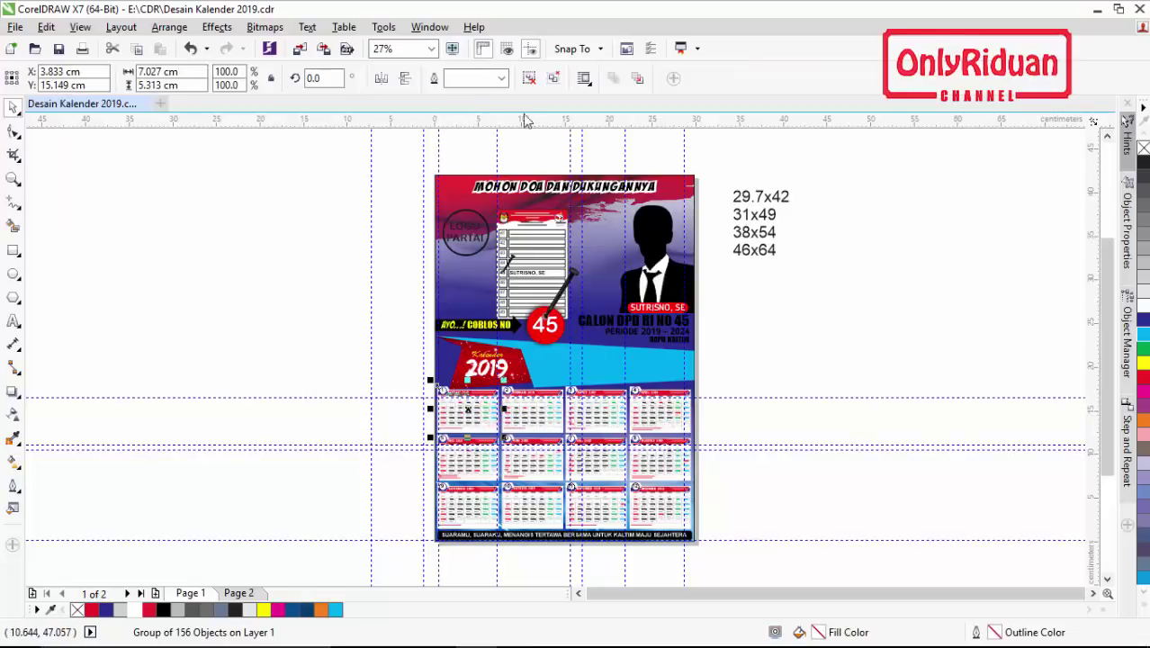
click(529, 79)
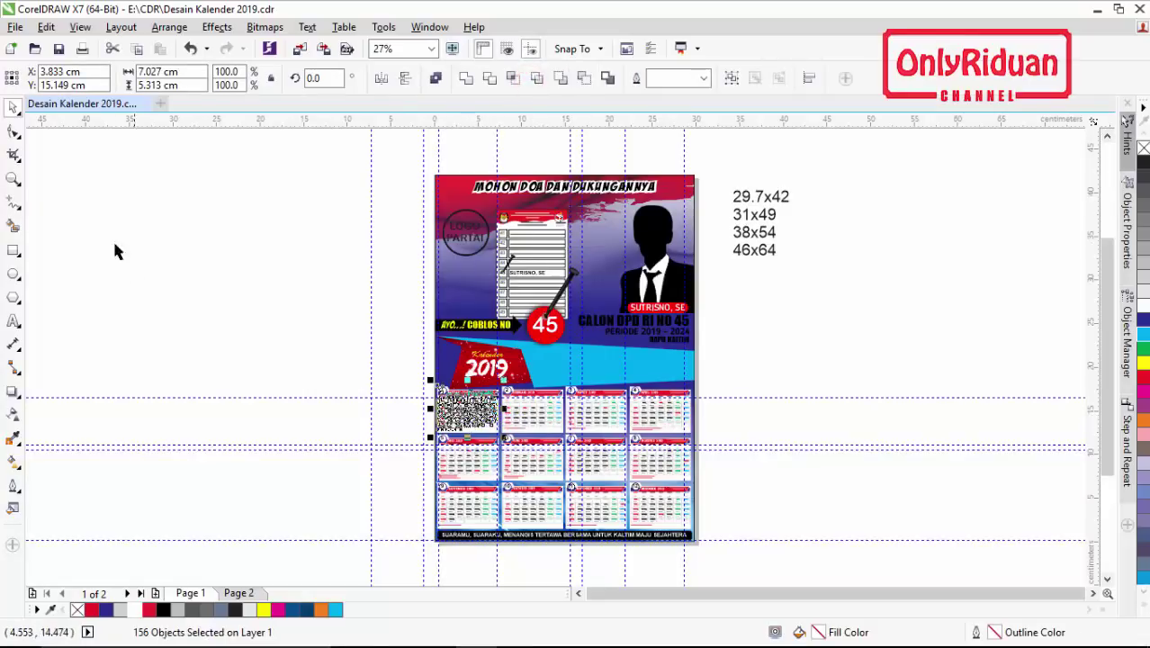
Recolour the January dates 15 and 8 in the rich black C100 M100 Y100 K100
click(14, 178)
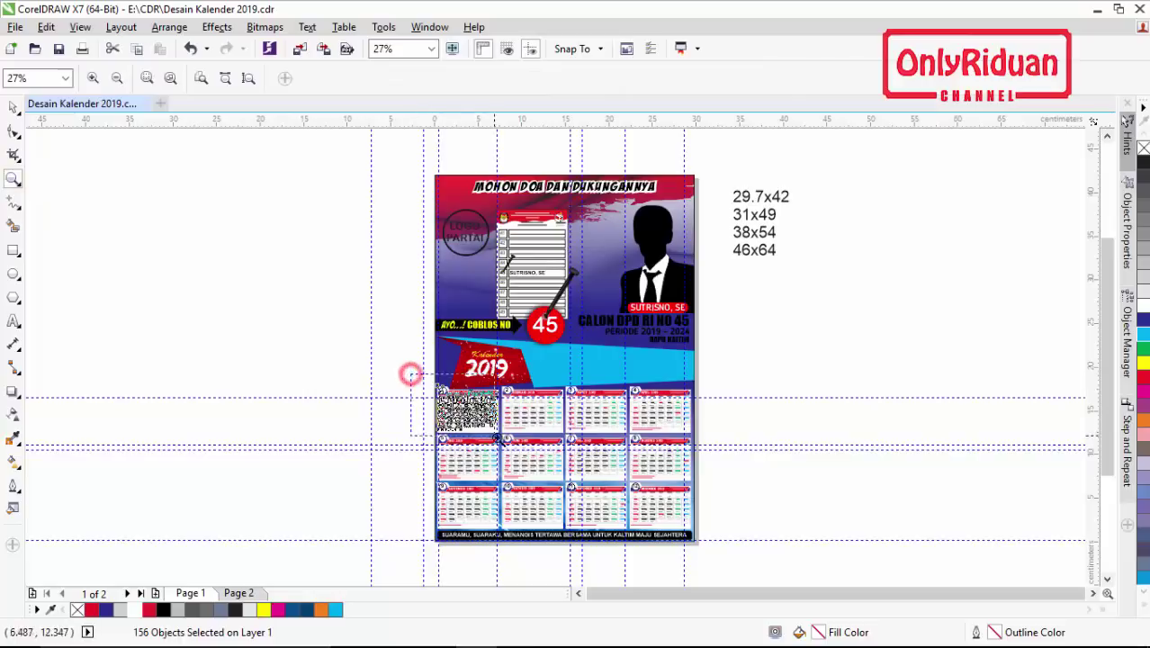
drag(411, 372, 500, 441)
click(14, 107)
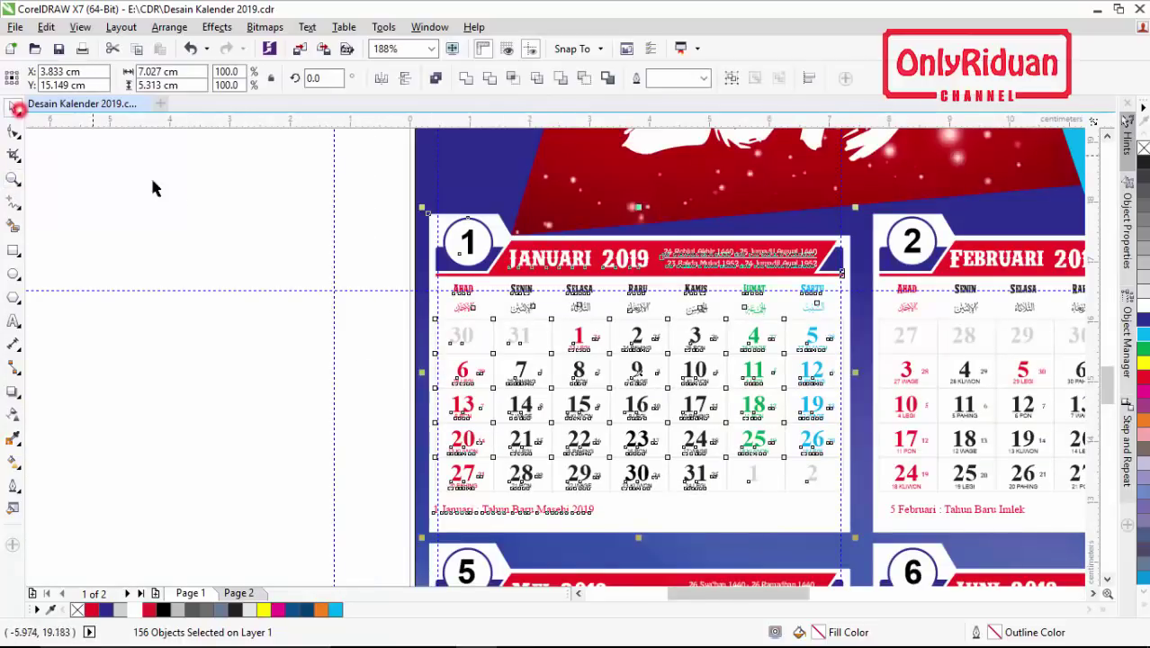
click(178, 188)
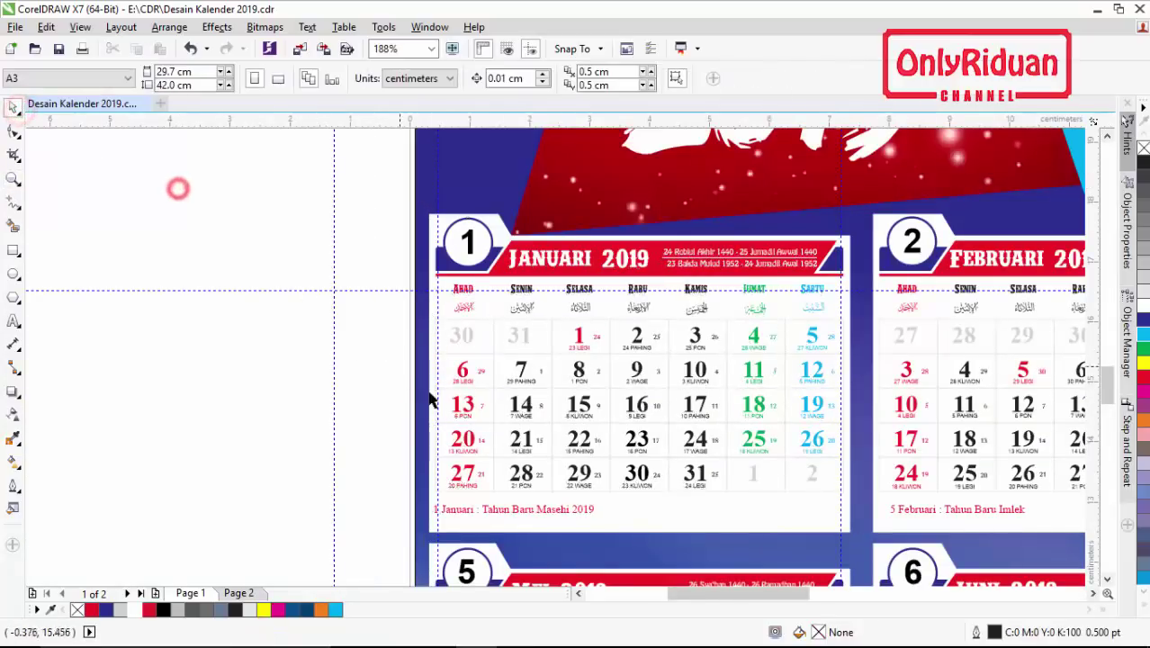
click(582, 407)
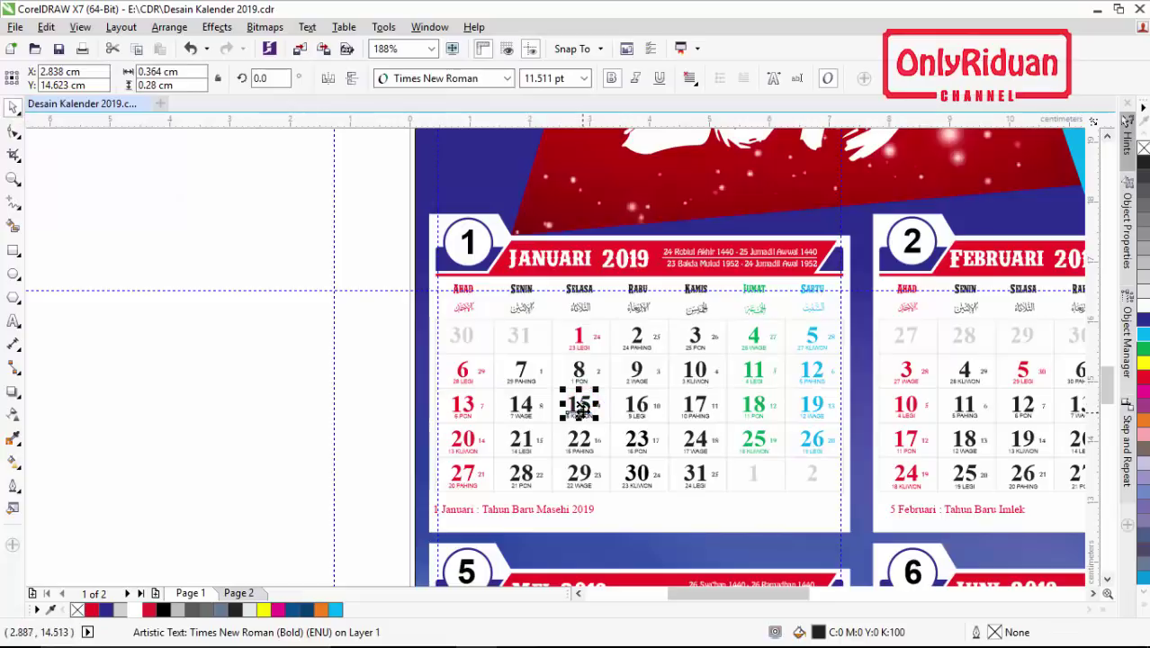
click(163, 609)
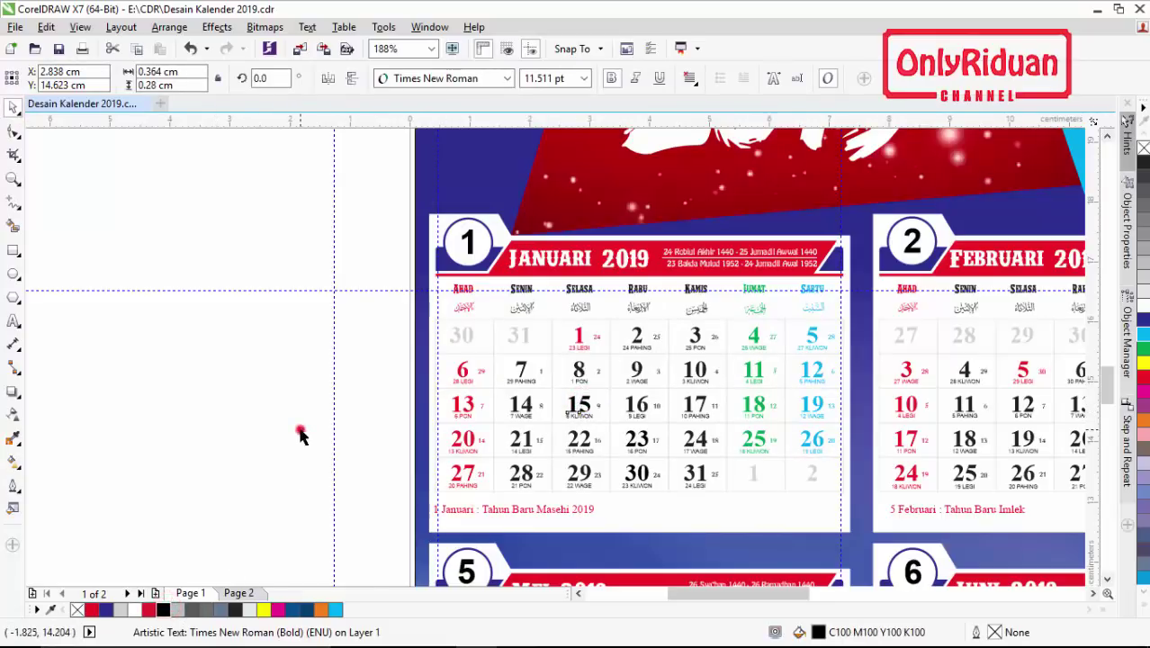
click(301, 437)
click(580, 376)
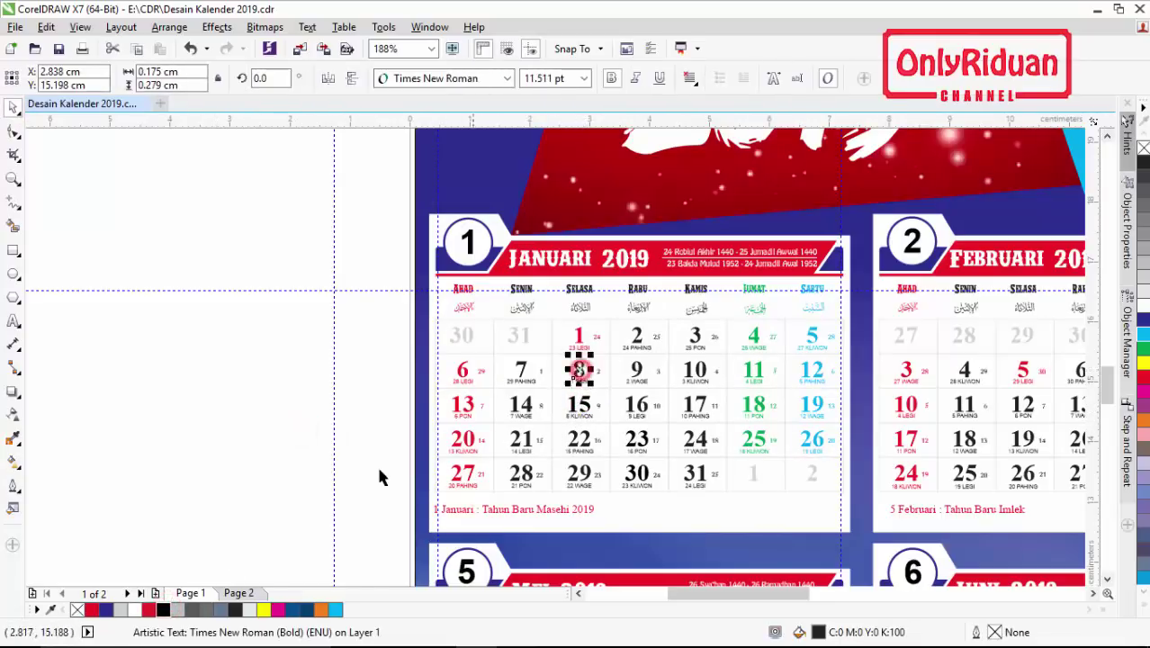
click(163, 610)
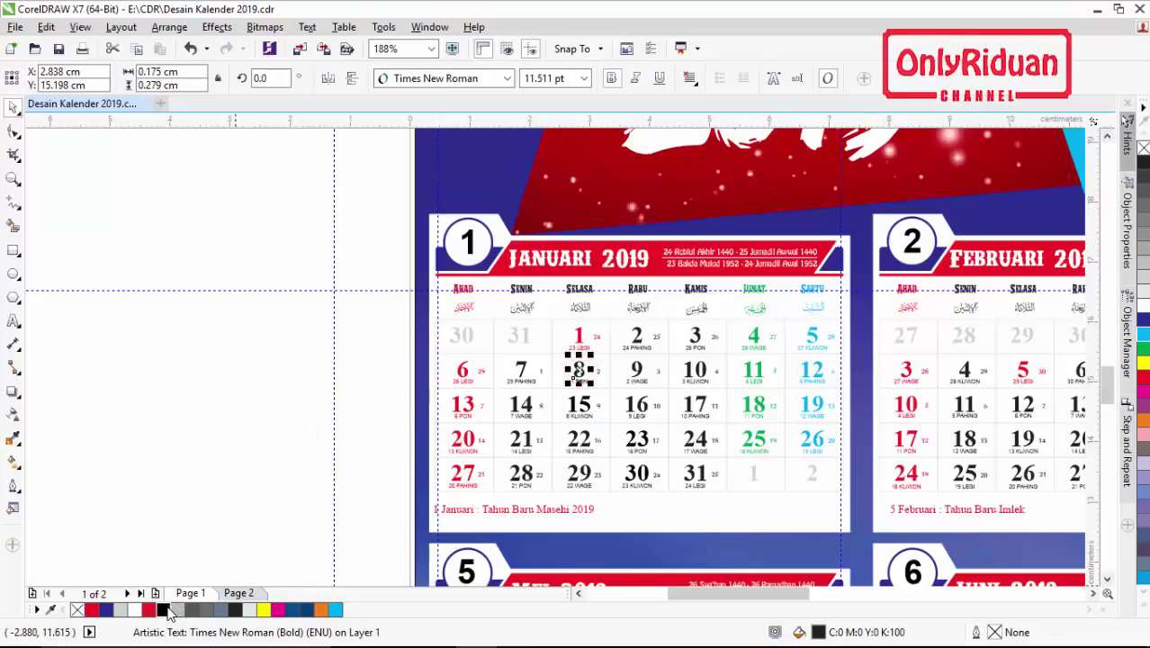
click(463, 371)
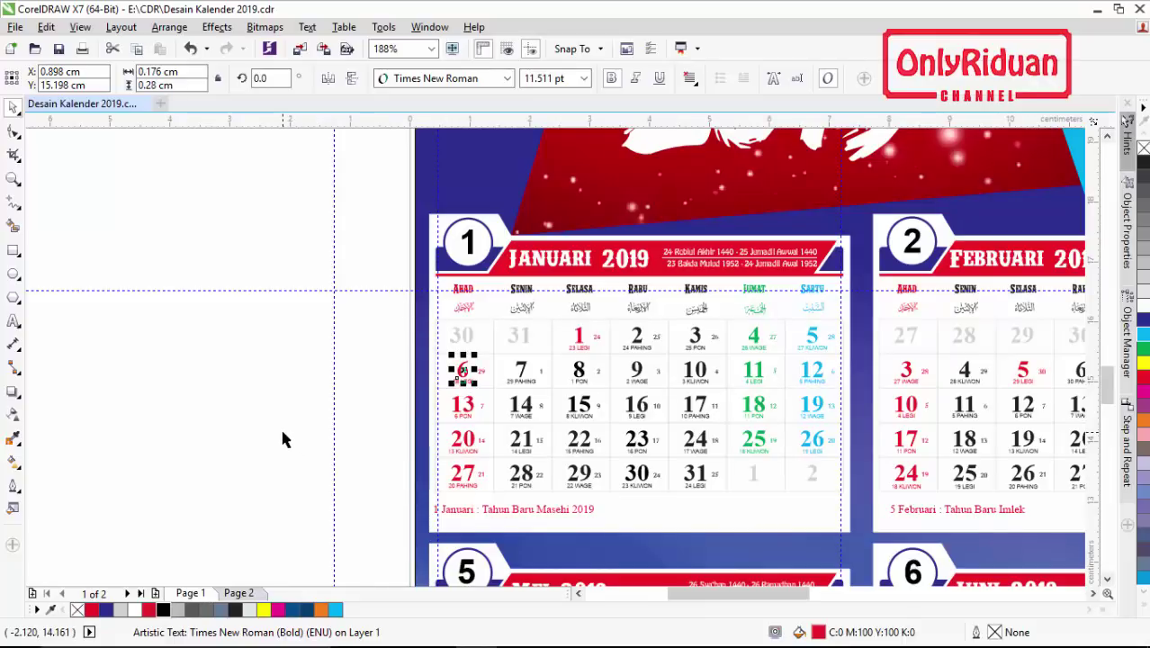
Return to the whole page, clear the selection, and undo the last change
click(14, 180)
click(200, 78)
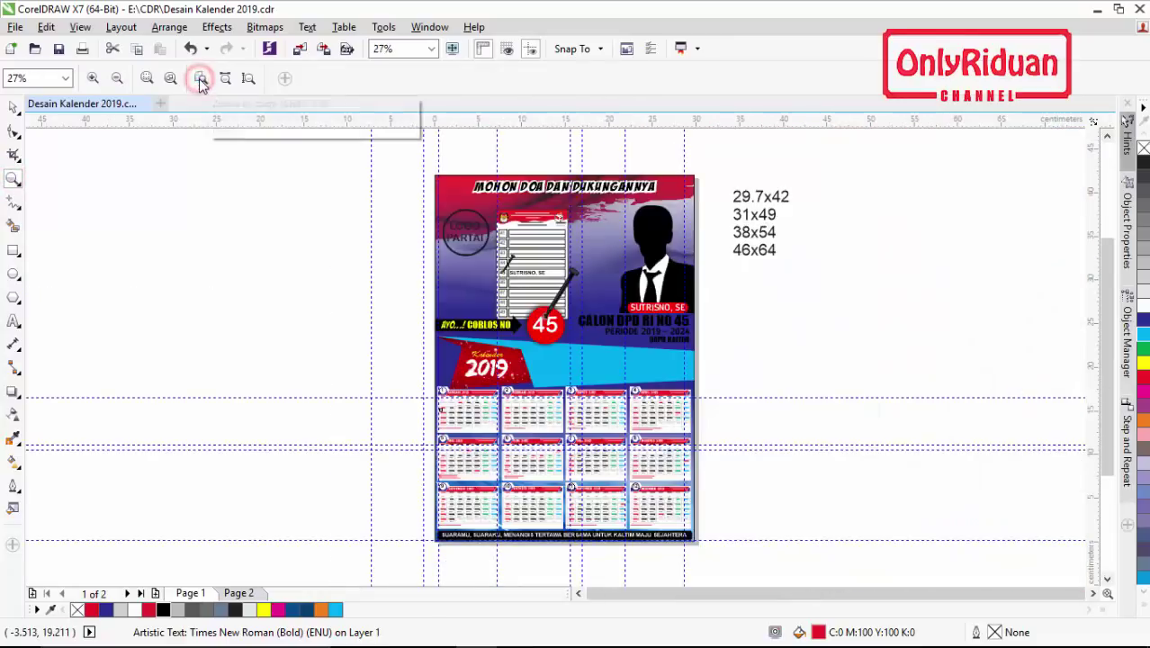
click(13, 106)
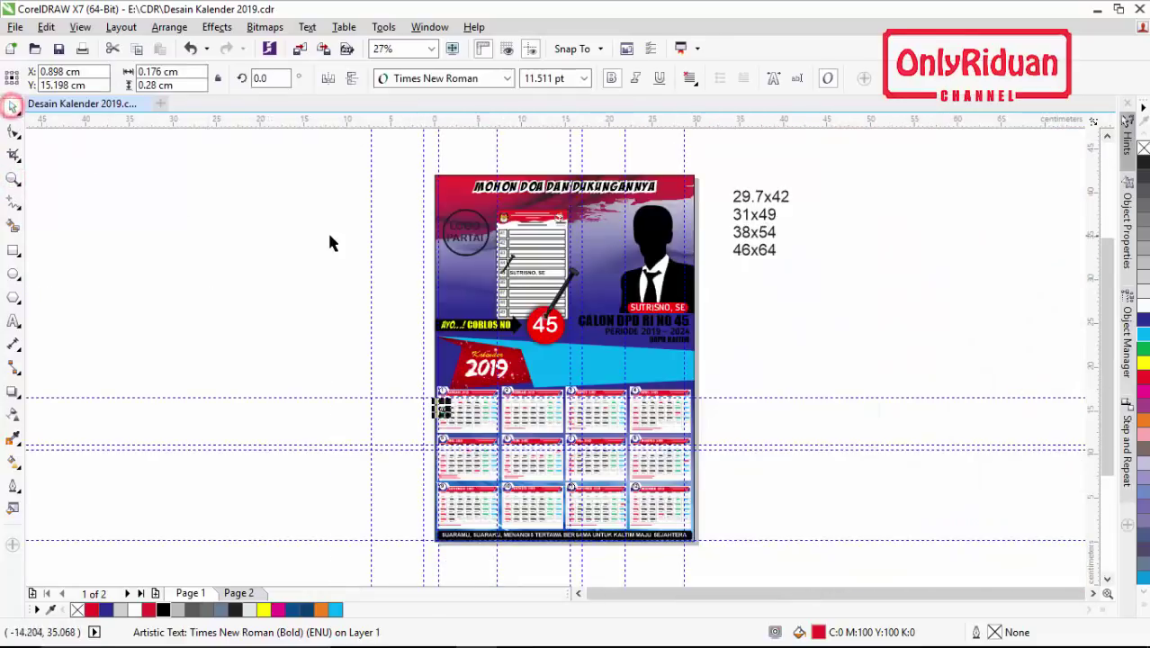
click(393, 228)
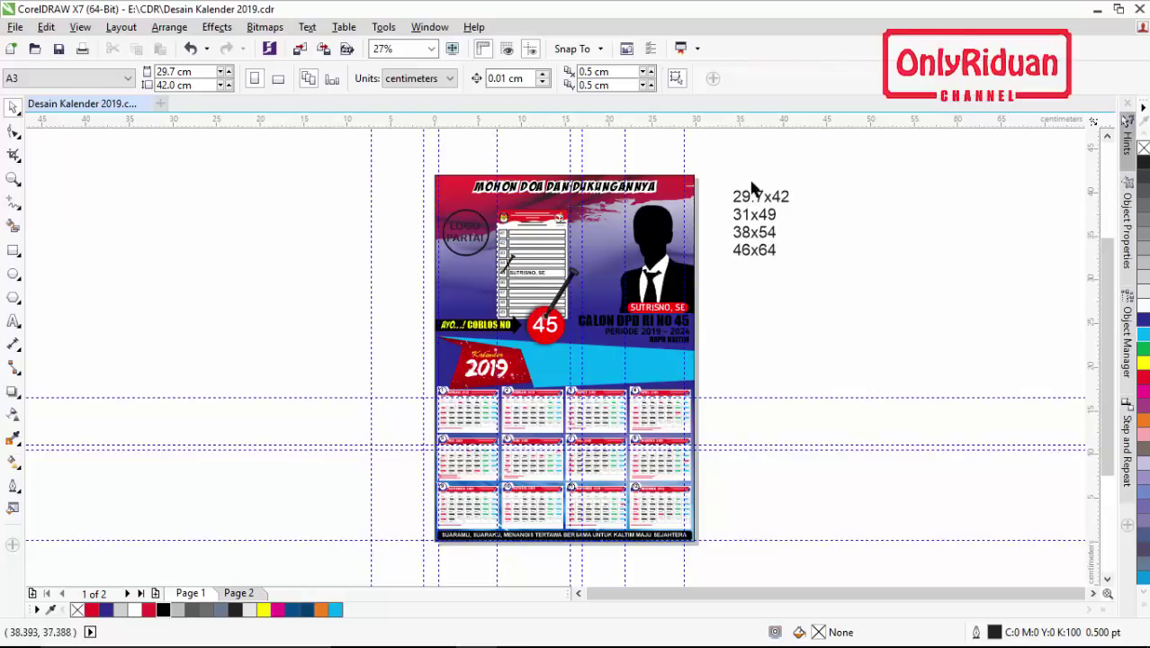
click(740, 304)
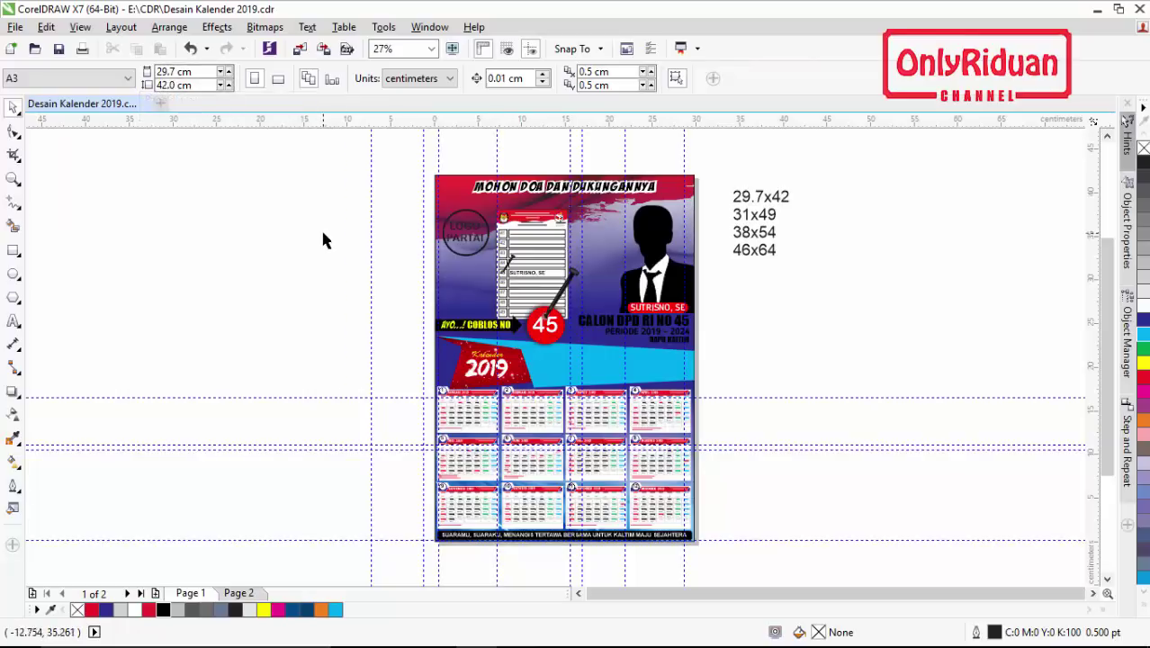
key(ctrl+z)
click(753, 317)
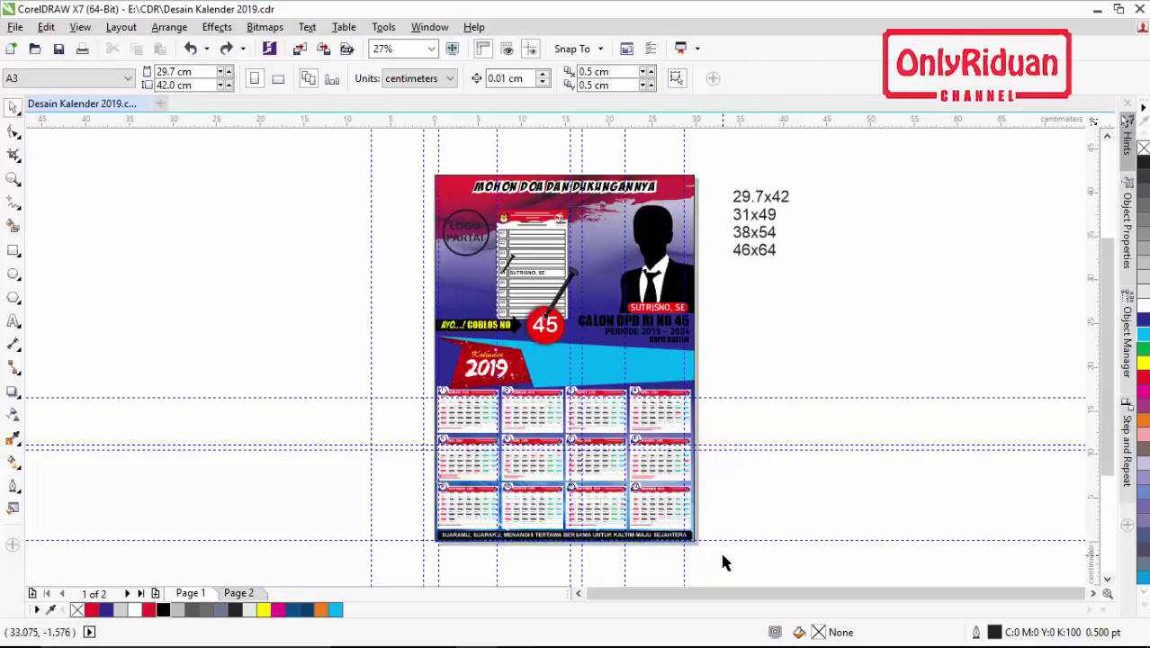
Change the page size to 31 cm wide by 49 cm high
click(222, 280)
click(264, 226)
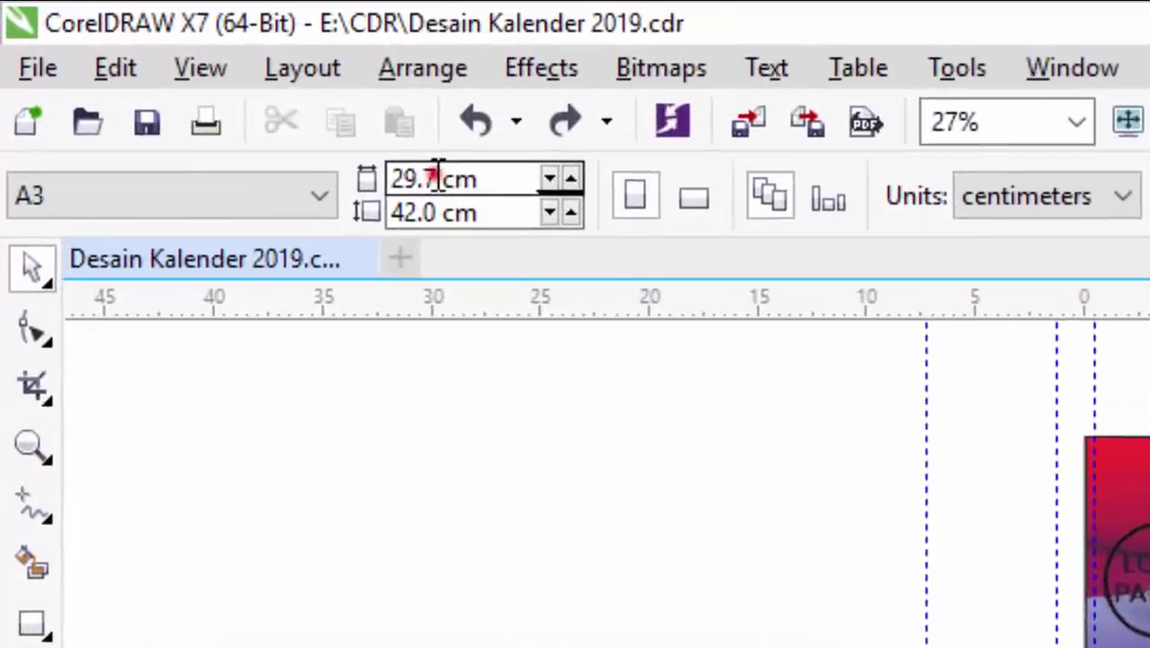
double_click(165, 71)
text(31)
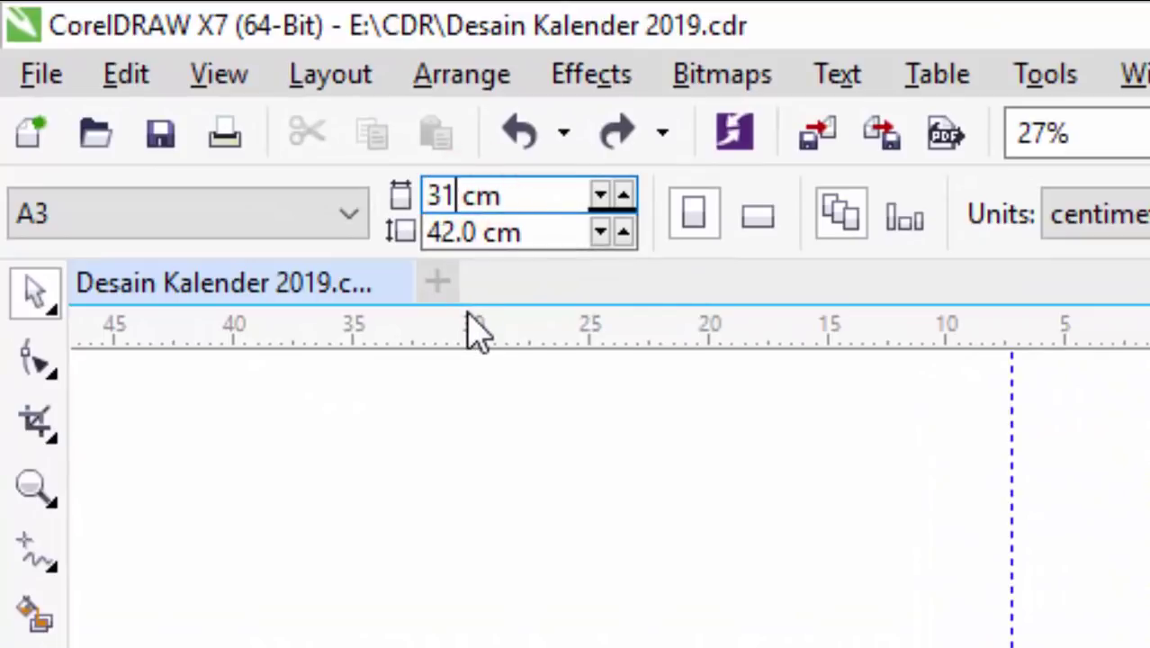
double_click(470, 232)
text(49)
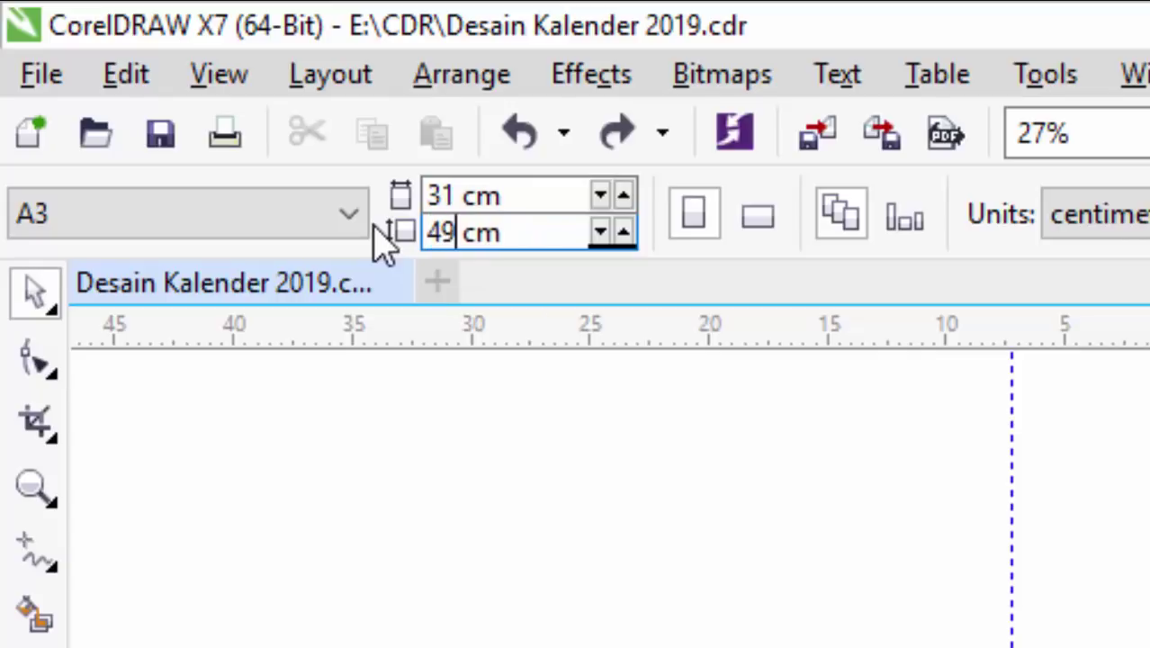
key(Return)
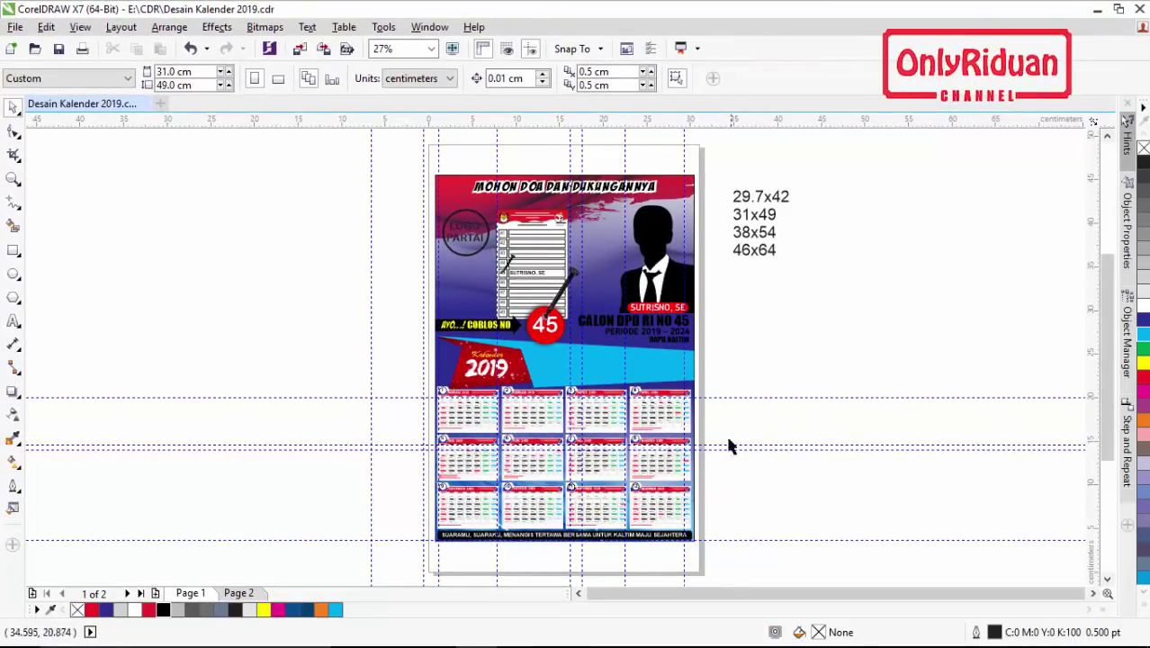
Try to move the calendar design flush with the page's top-left corner
drag(727, 558, 380, 165)
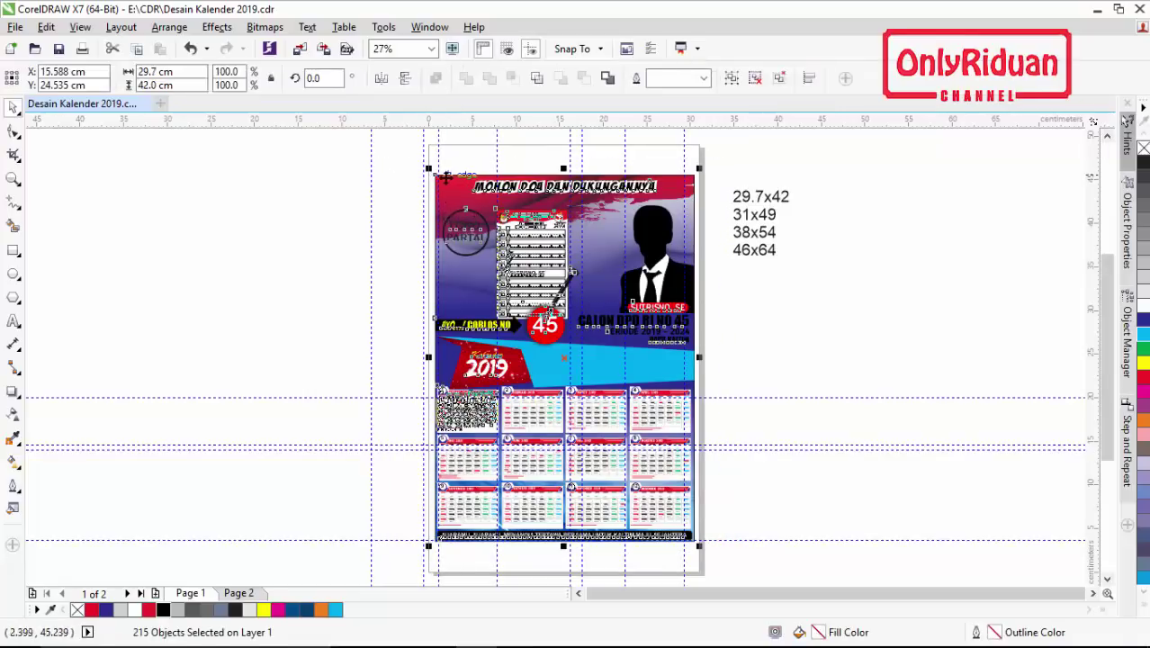
drag(434, 174, 438, 146)
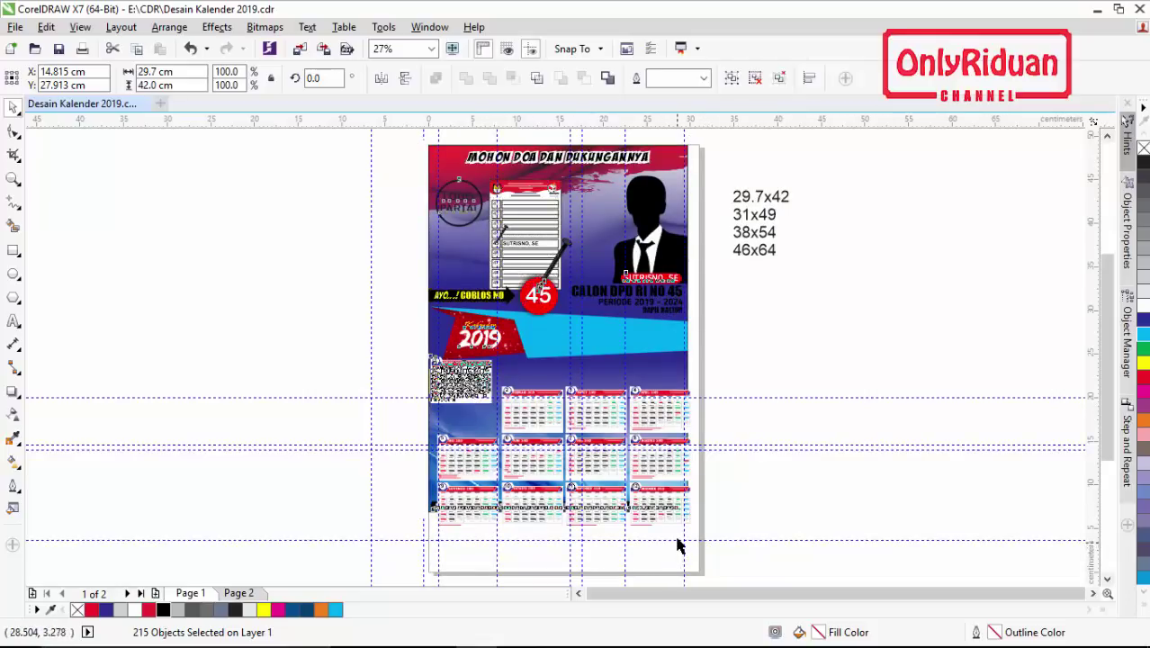
key(p)
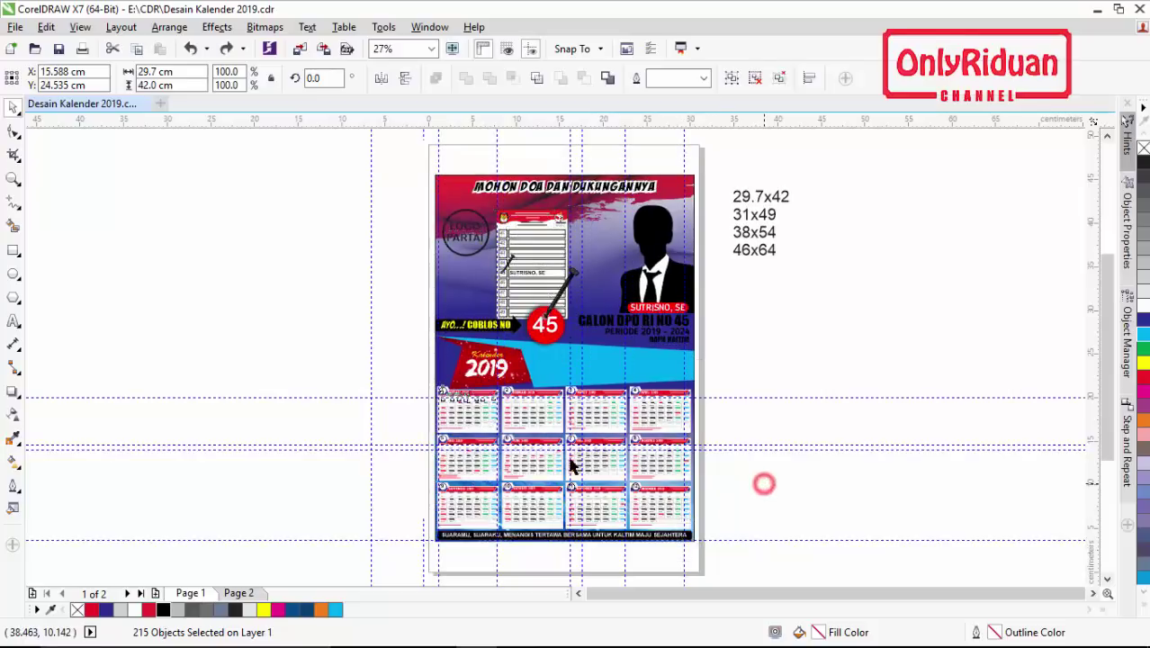
Unlock the second, third and fourth month grids in the top row of the calendar
click(533, 416)
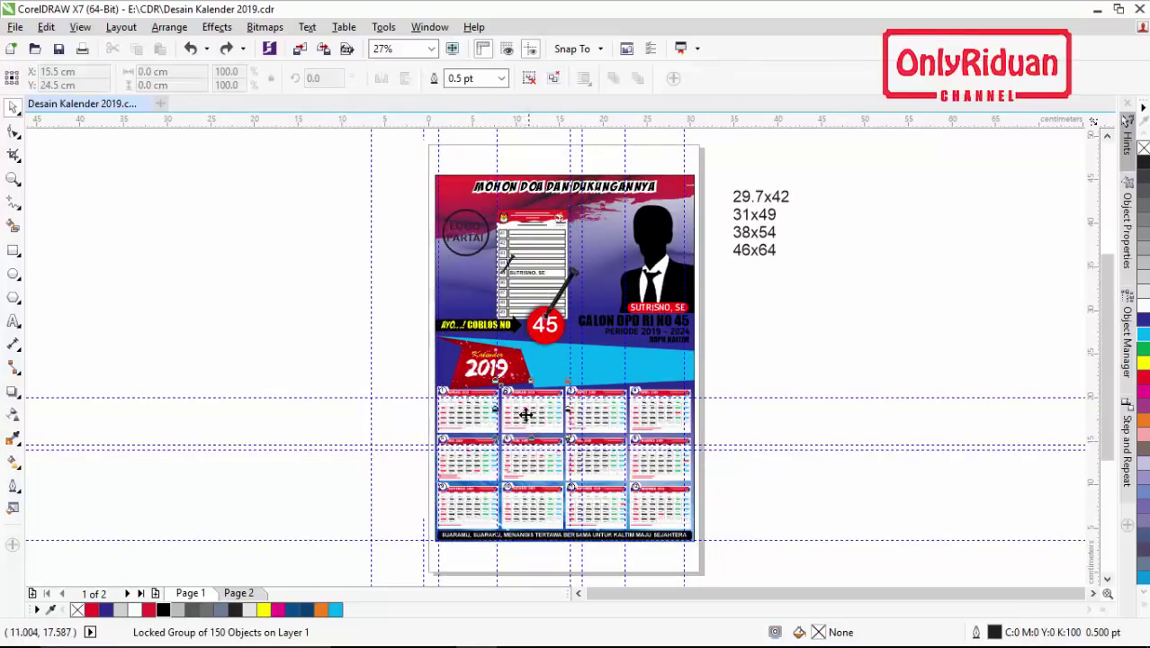
right_click(542, 415)
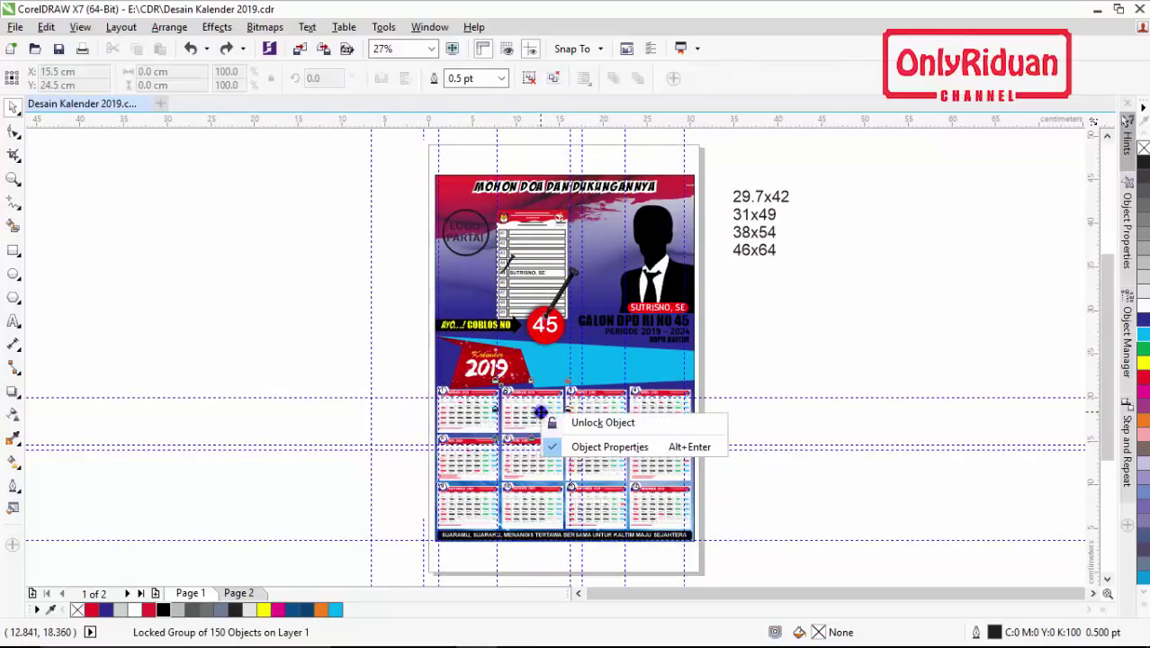
click(599, 422)
right_click(596, 411)
click(648, 419)
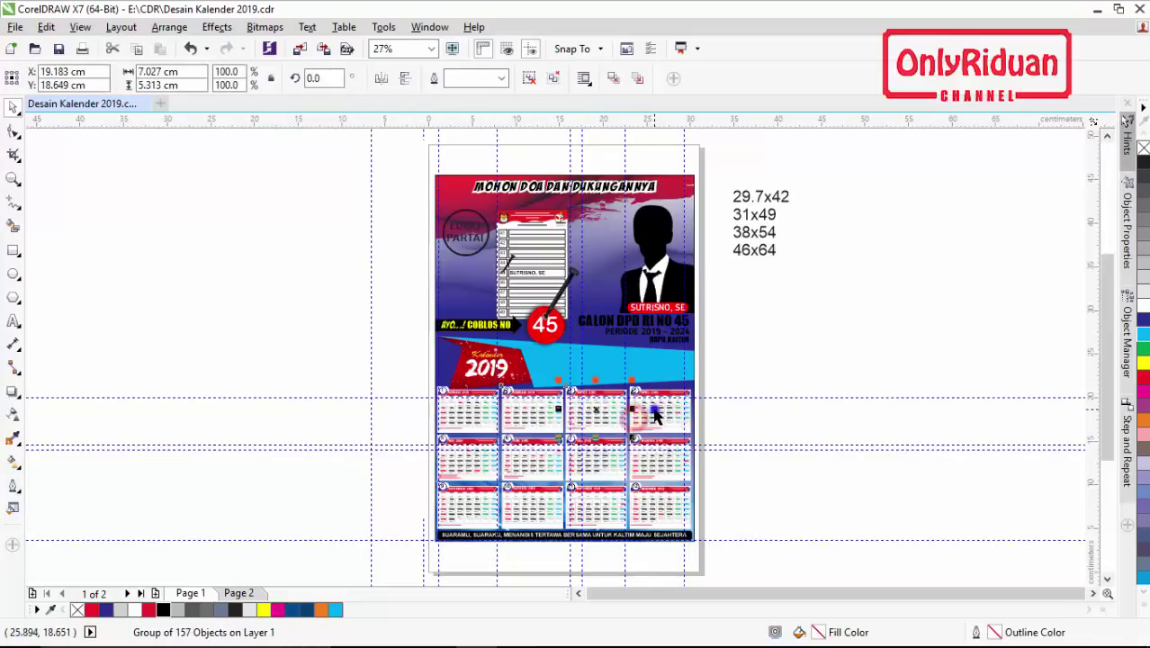
right_click(681, 407)
click(700, 418)
Unlock all four month grids in the middle row of the calendar
right_click(477, 467)
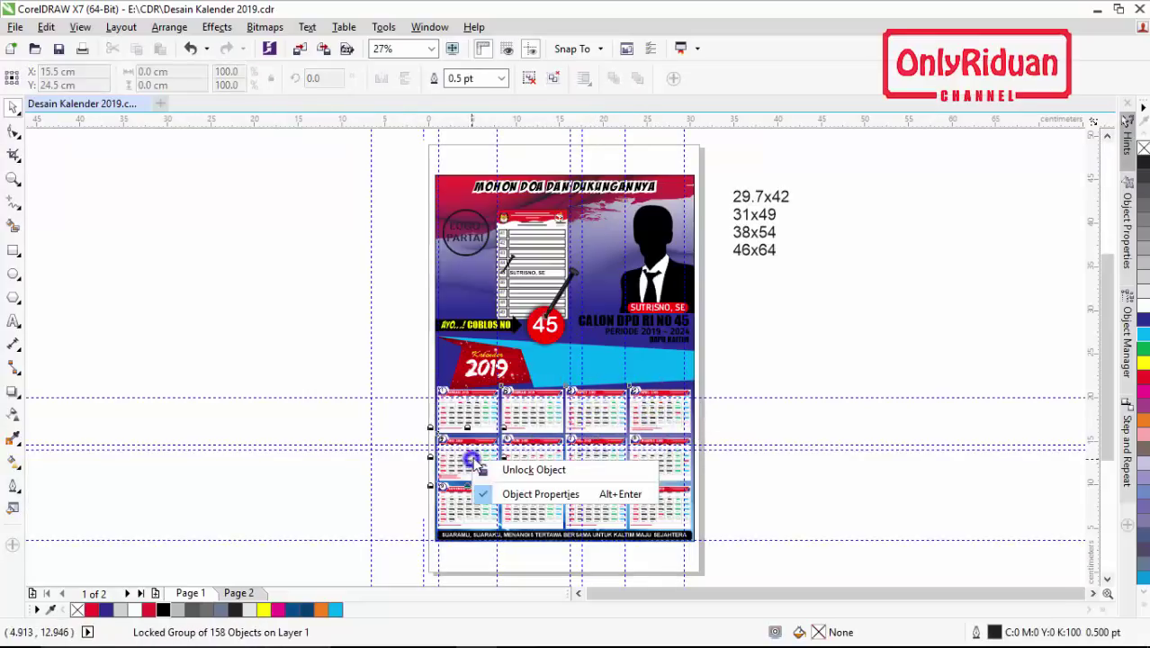
click(513, 468)
right_click(527, 458)
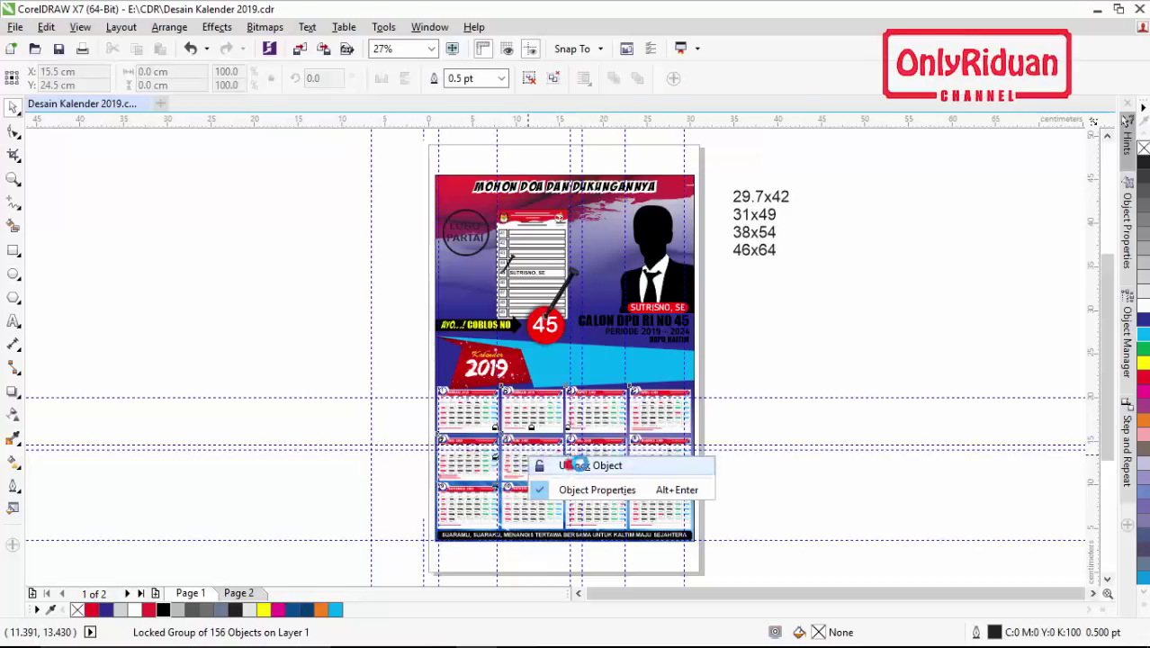
click(569, 466)
right_click(590, 442)
click(641, 462)
right_click(642, 455)
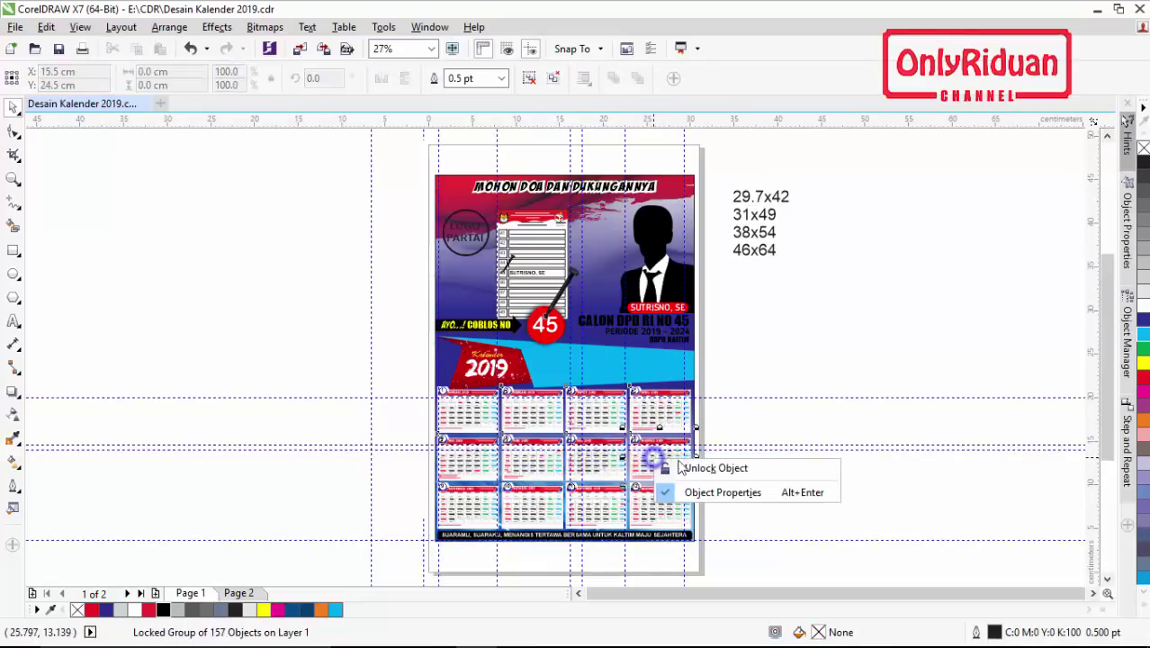
click(673, 467)
Unlock all four month grids in the bottom row of the calendar and clear the selection
right_click(480, 507)
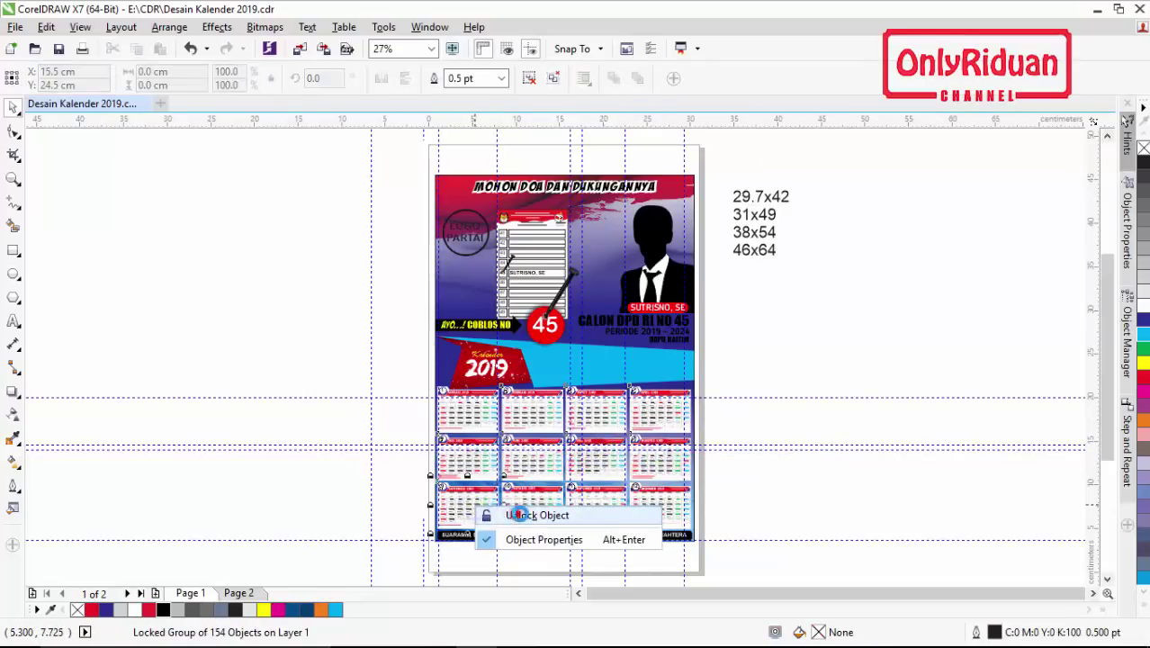
click(518, 515)
right_click(533, 507)
click(569, 513)
right_click(589, 504)
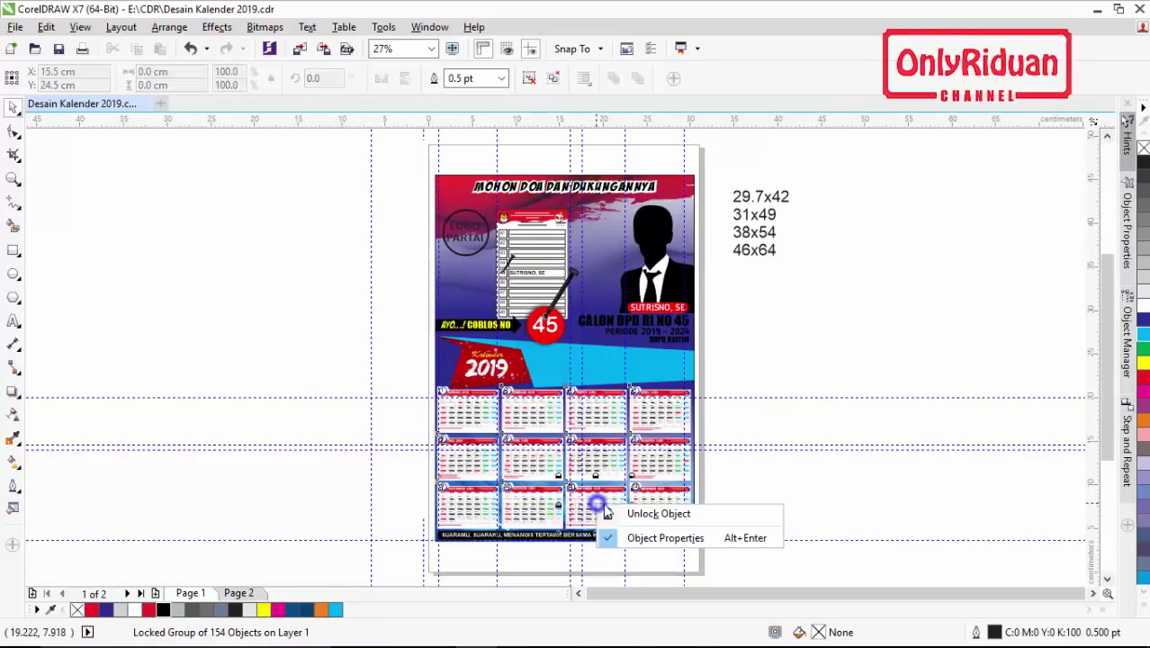
click(616, 511)
right_click(653, 508)
click(695, 517)
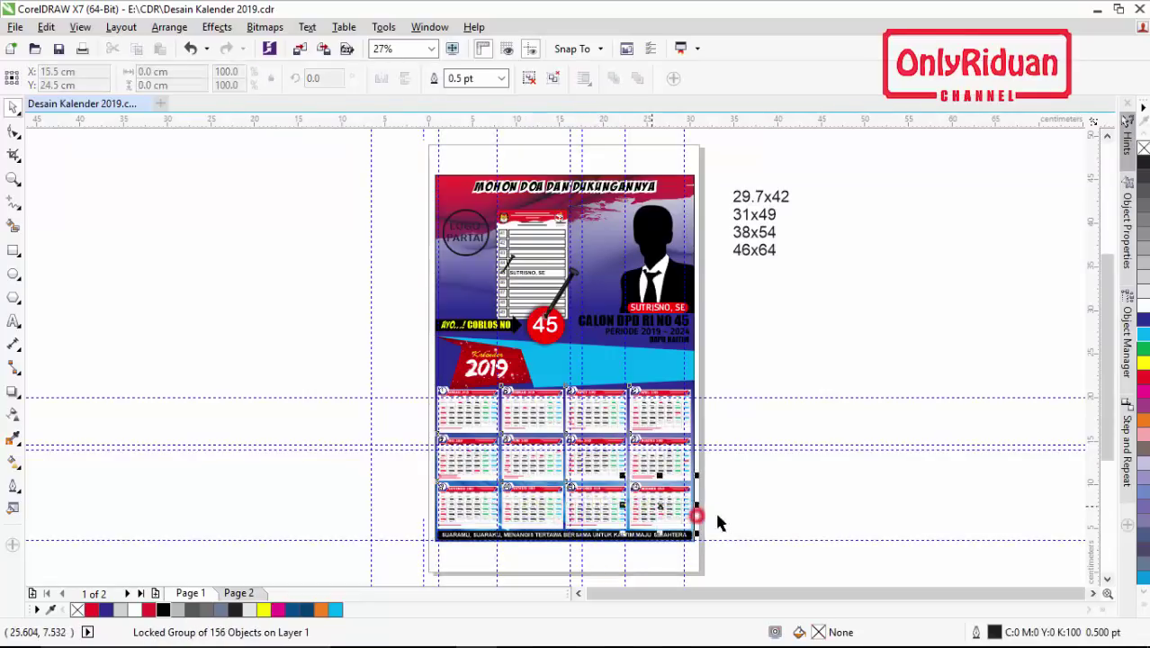
click(762, 499)
Move the whole calendar design to the page's top-left corner and scale it proportionally to about 30.96 by 43.78 cm
drag(739, 562, 442, 154)
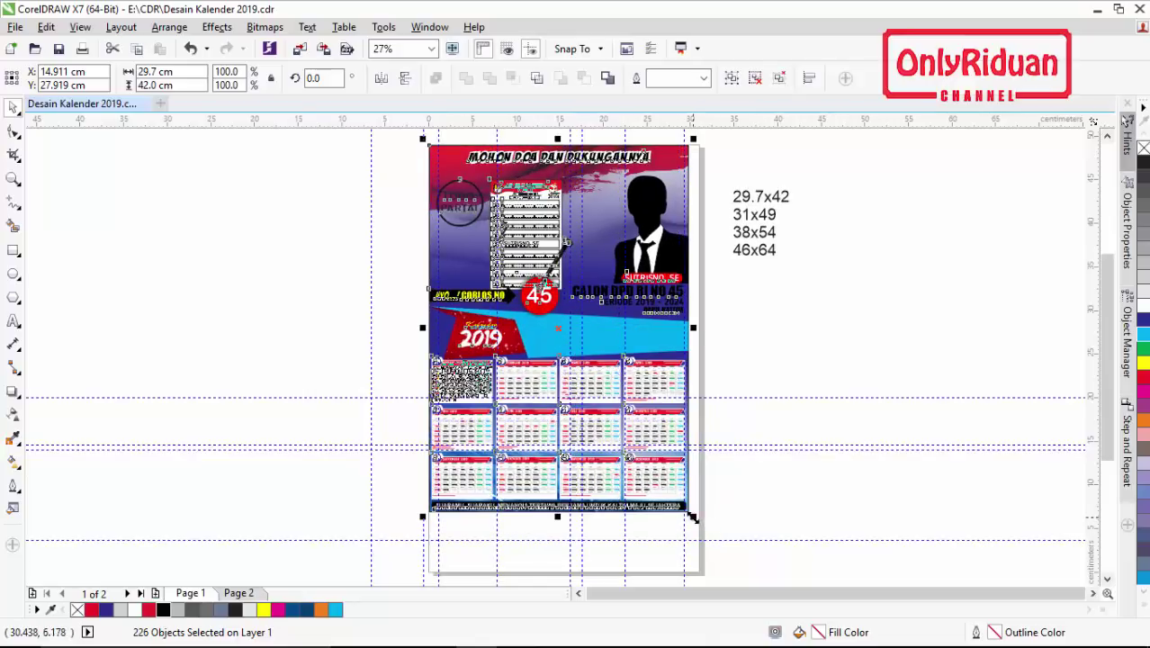
drag(693, 516, 710, 533)
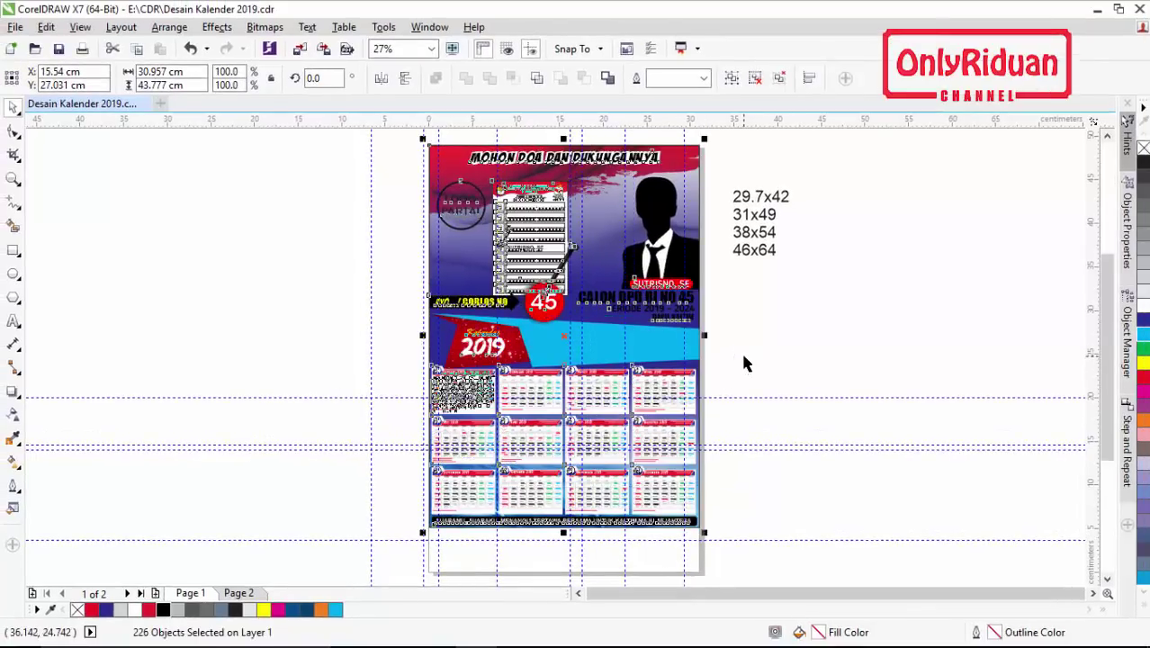
click(776, 504)
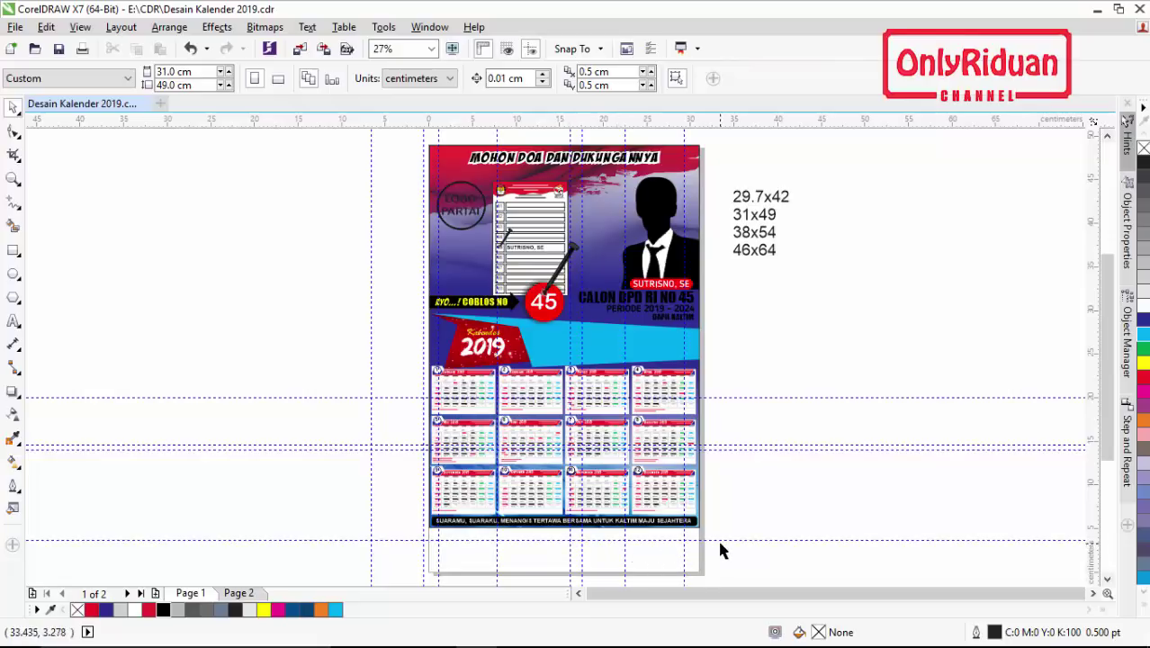
drag(720, 544, 746, 544)
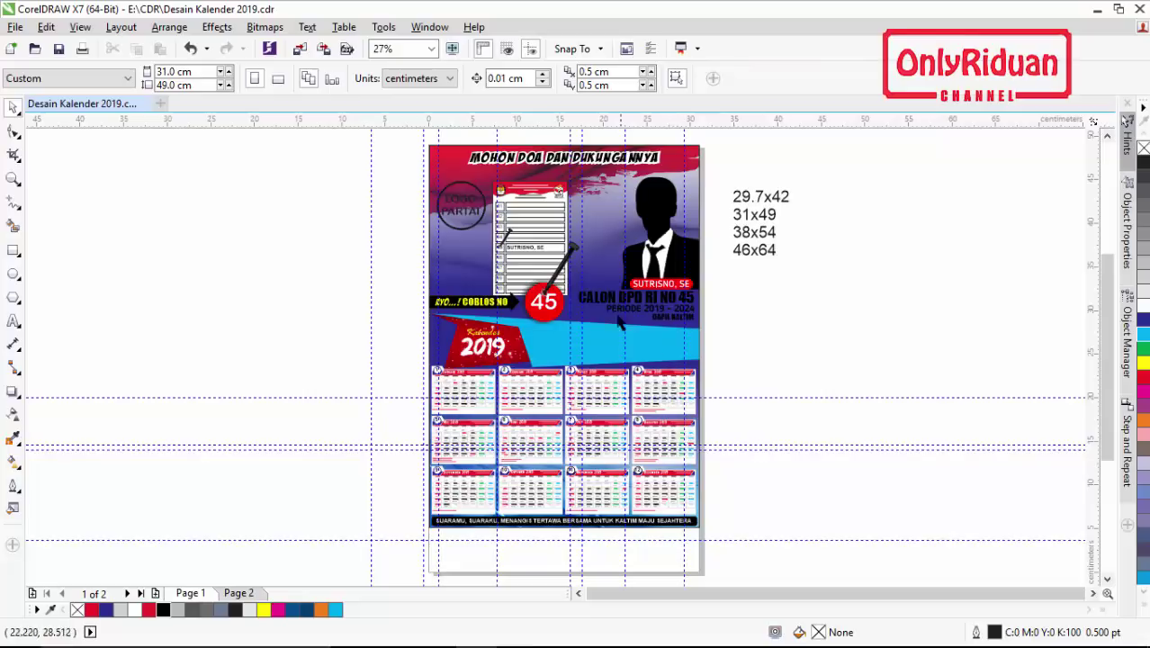
Stretch the PowerClip background rectangle down to the page's bottom edge, to a height of about 48.83 cm
click(600, 266)
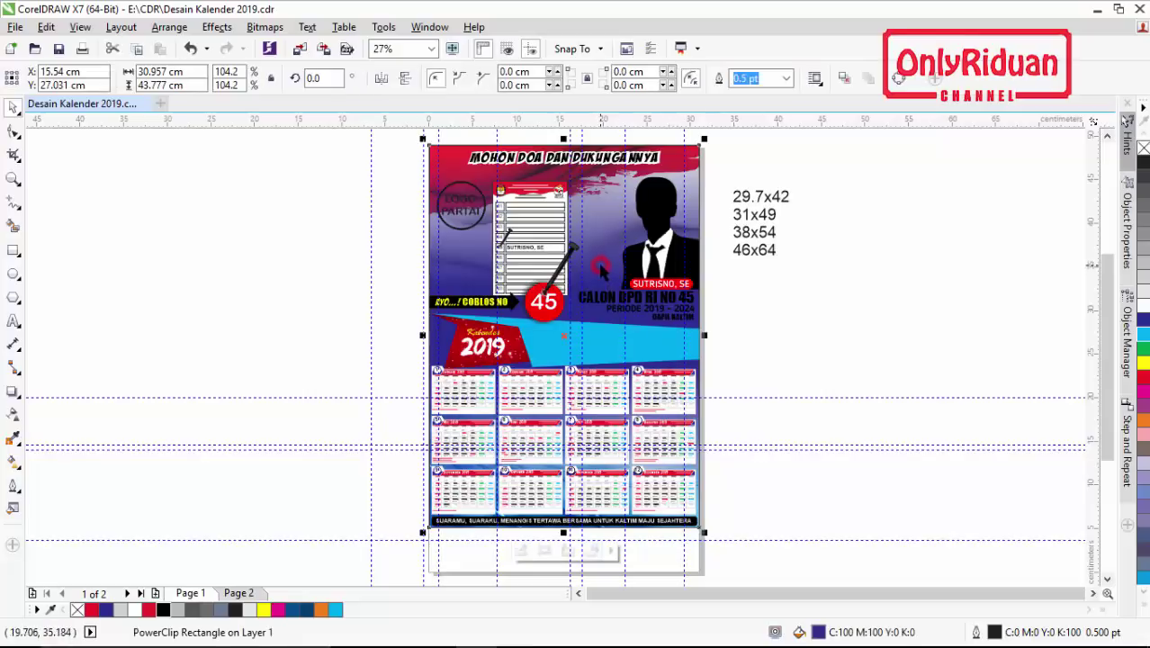
click(559, 534)
drag(548, 577, 521, 528)
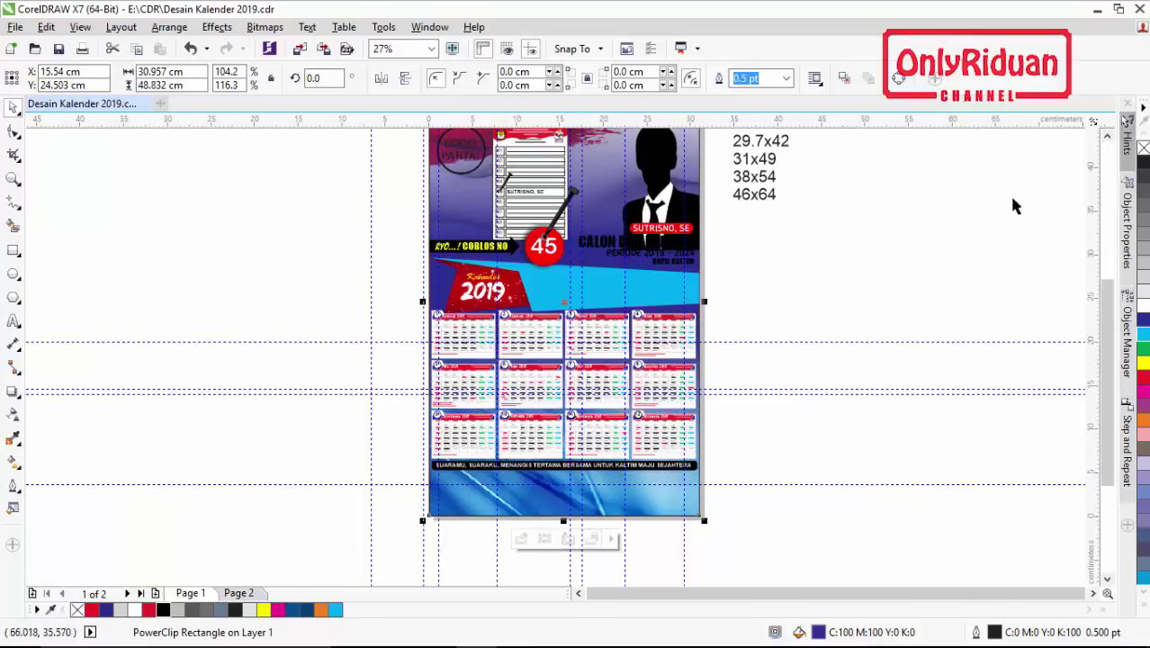
click(1107, 137)
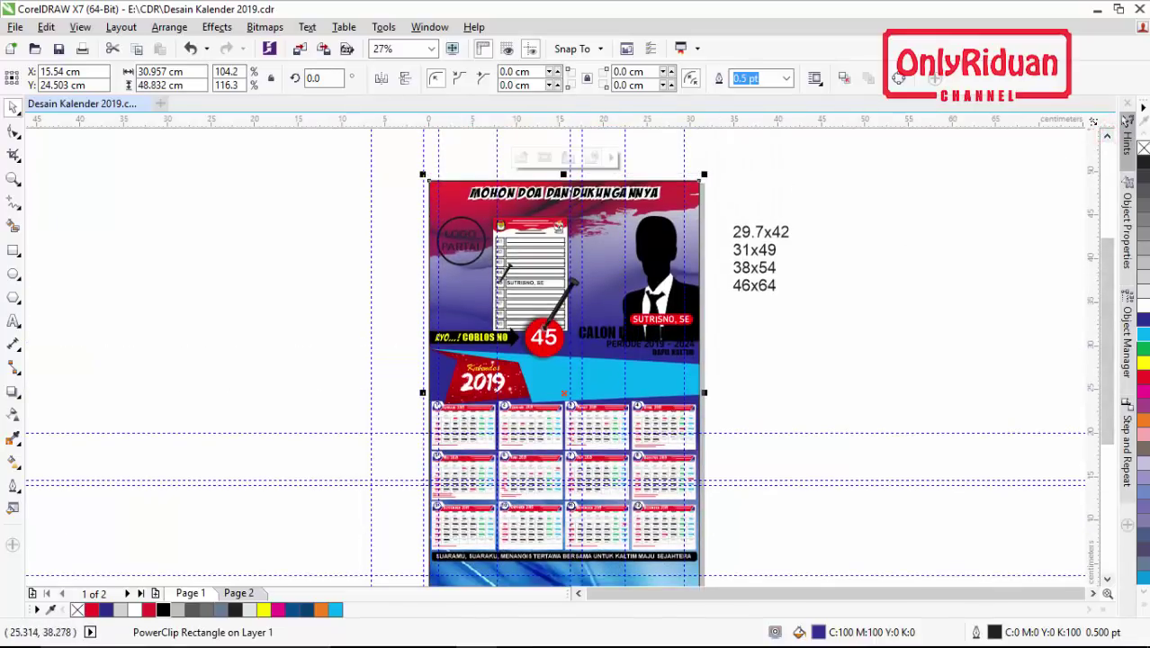
Move all twelve month grids together with the black slogan bar straight down, close to the page's bottom edge
click(1107, 579)
click(1107, 582)
drag(761, 496, 403, 304)
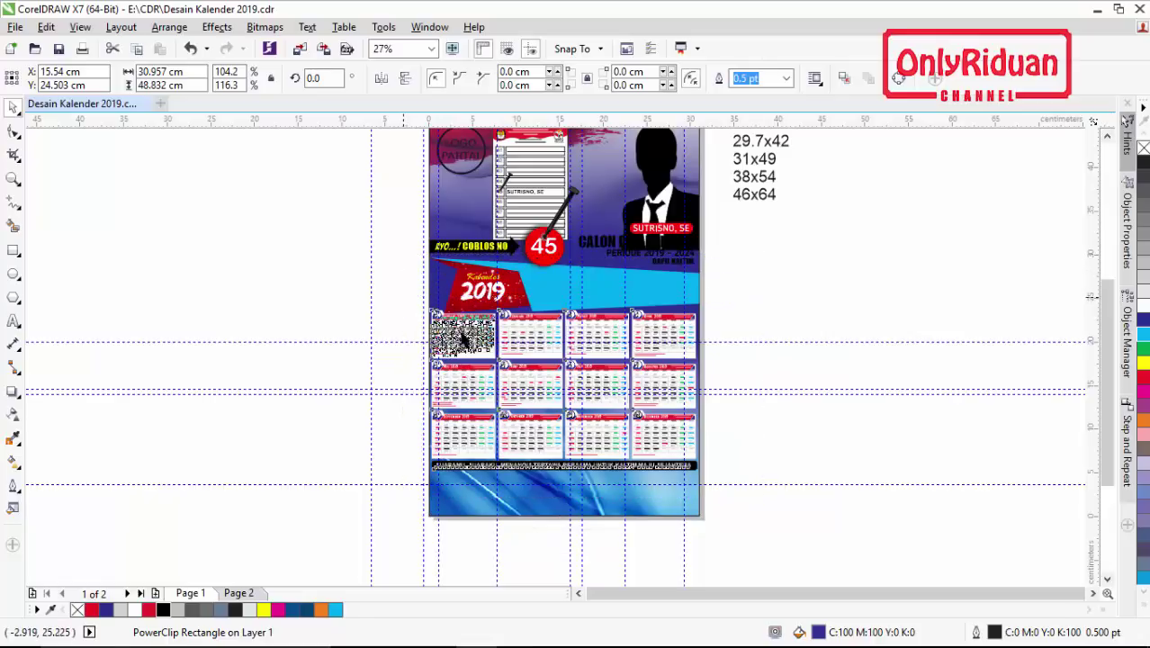
drag(504, 335, 505, 367)
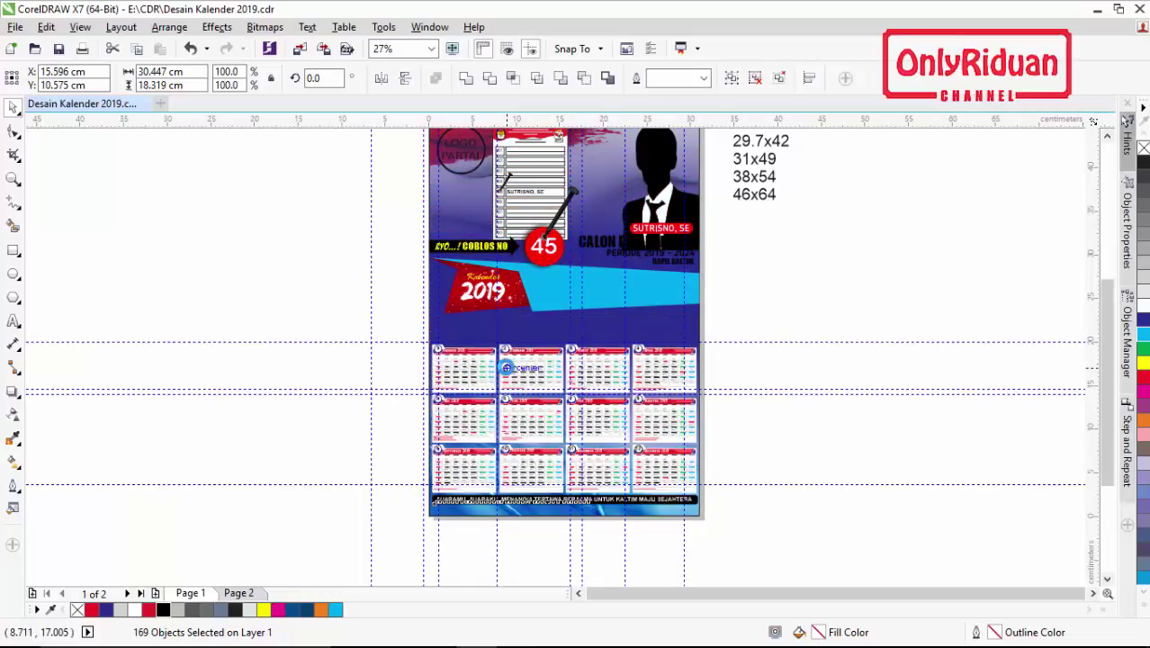
click(730, 307)
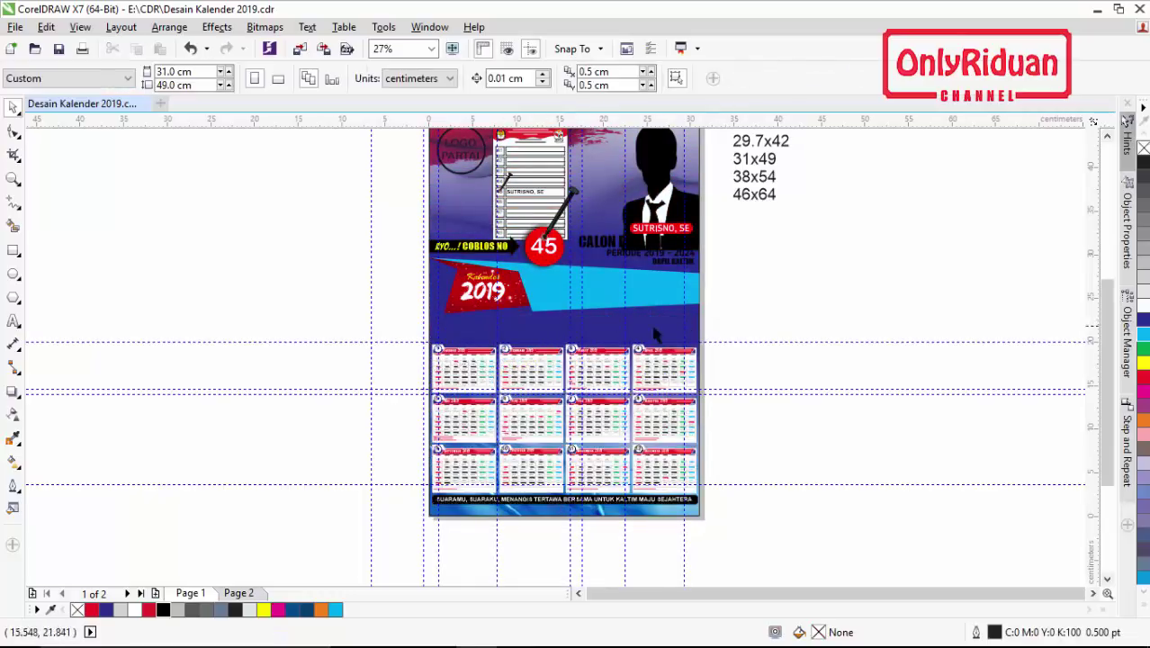
Move the Kalender 2019 banner and its cyan band down together into the gap above the month grids
click(485, 293)
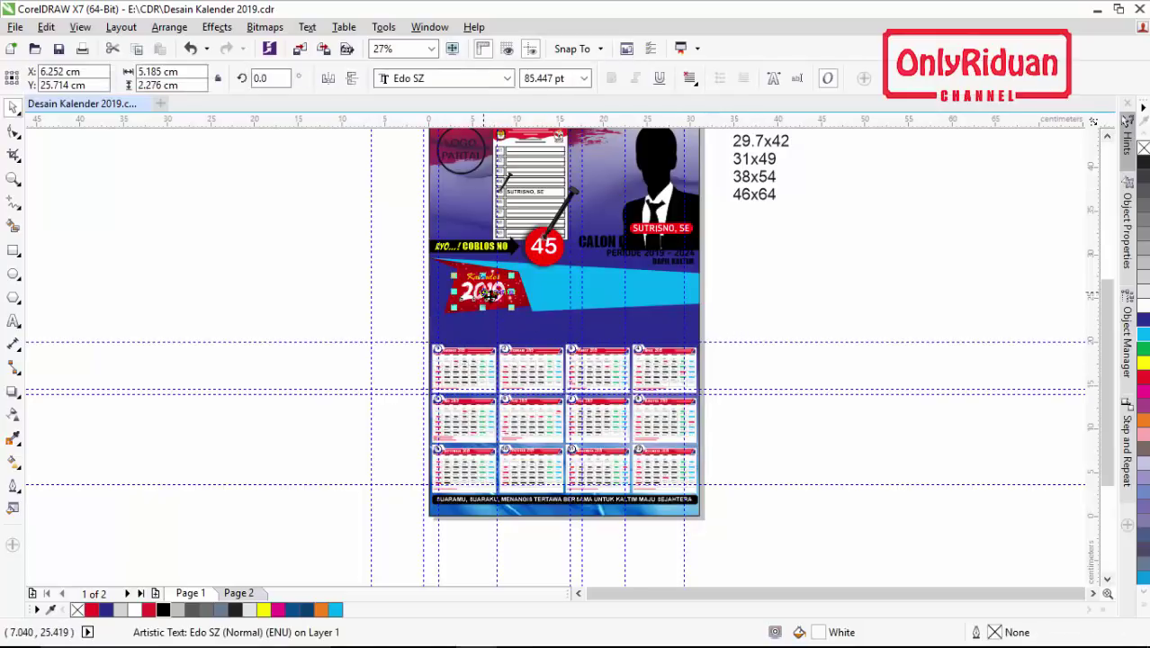
drag(393, 250, 543, 332)
shift+click(600, 287)
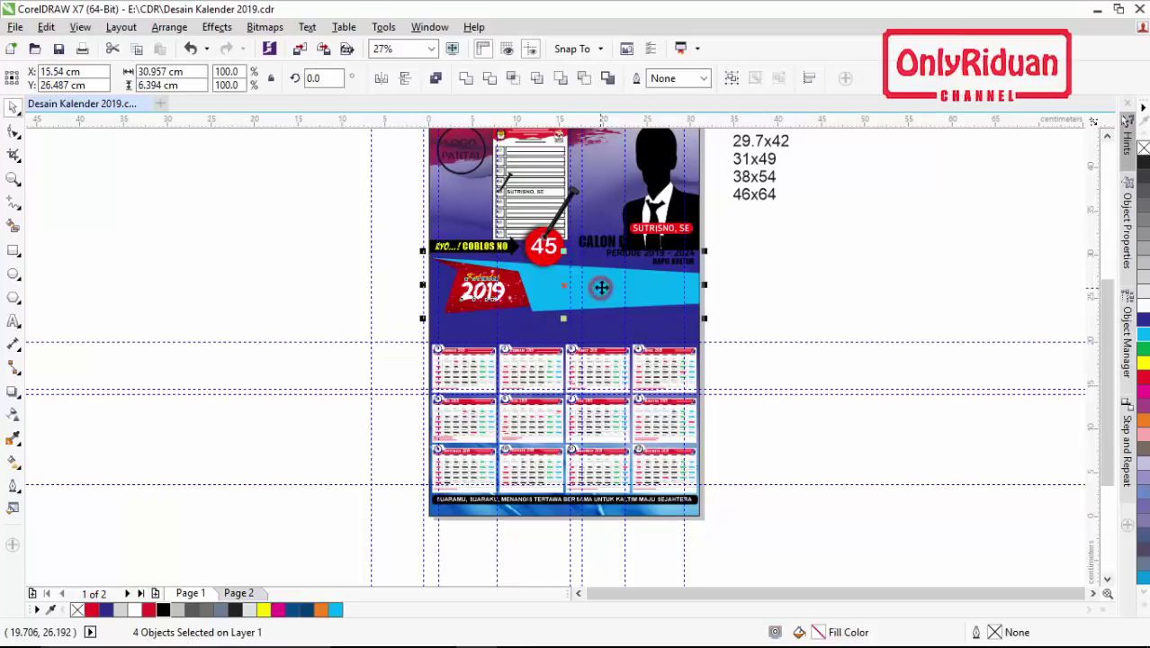
drag(600, 286, 603, 308)
click(744, 295)
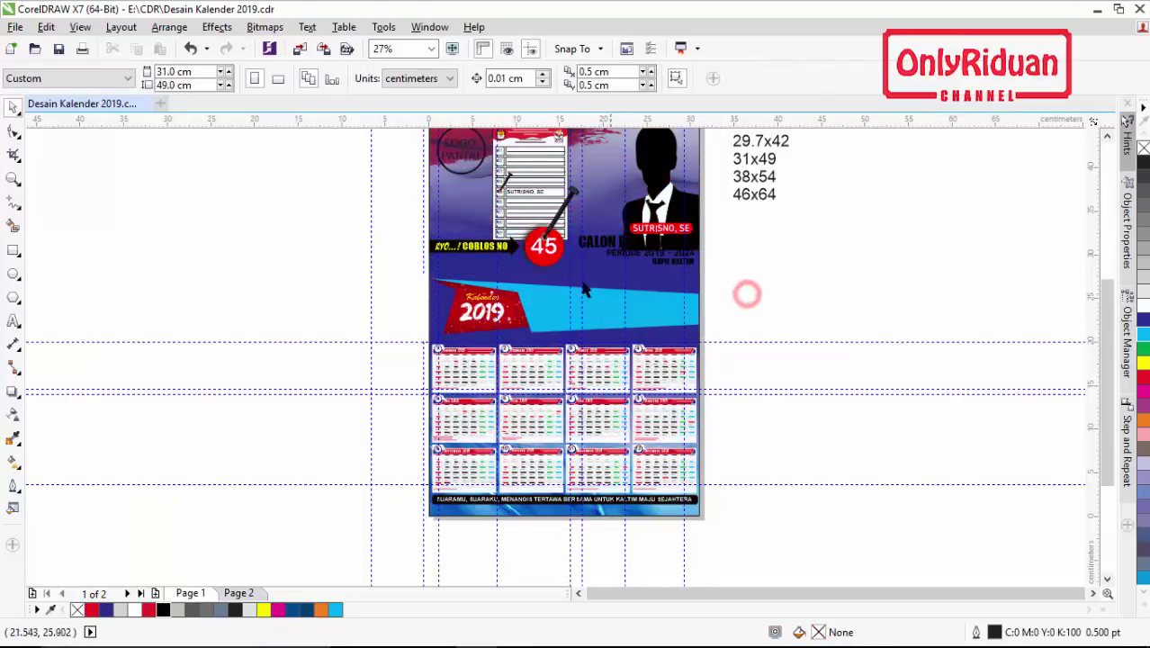
Move the candidate's name label and the CALON DPD RI NO 45 text lines down slightly towards the cyan band
click(1107, 135)
click(1109, 136)
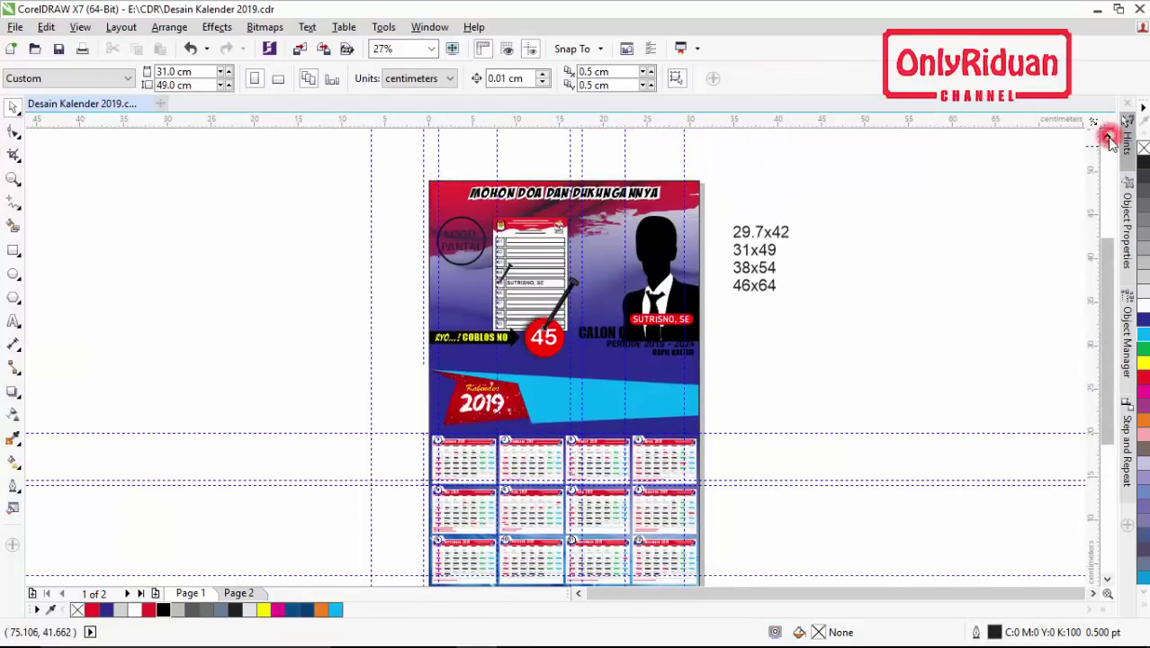
drag(743, 368, 553, 306)
drag(632, 335, 636, 347)
click(742, 355)
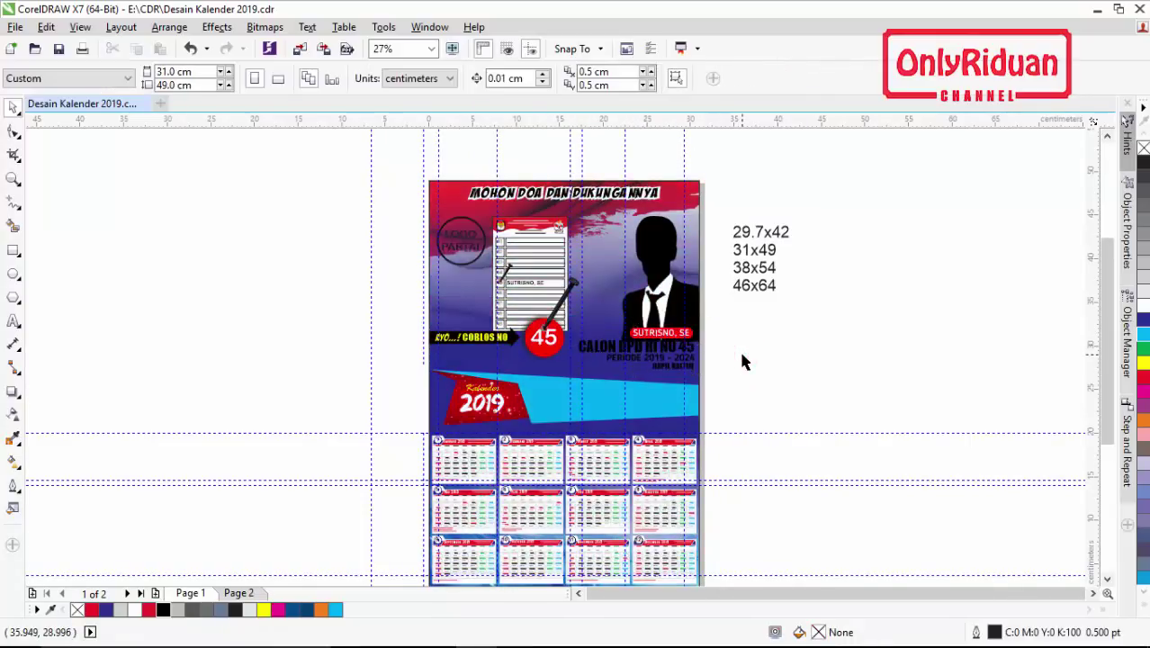